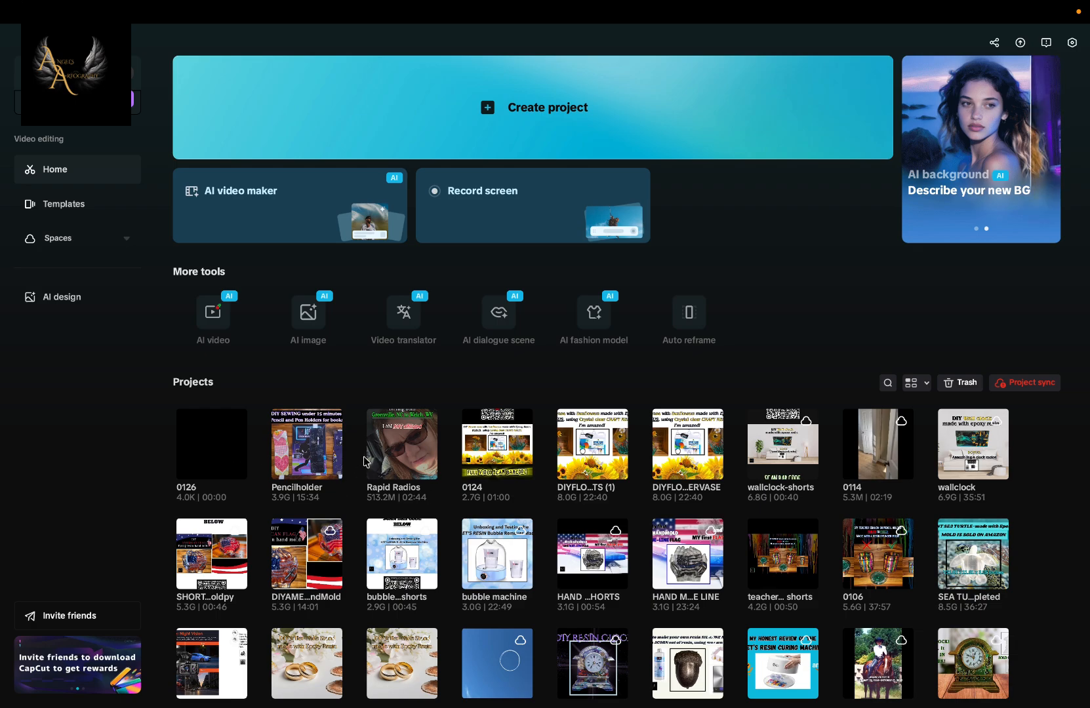
# Step: Duplicate the Pencilholder project and rename the copy SHORTS-PENHOLDER
pyautogui.click(333, 472)
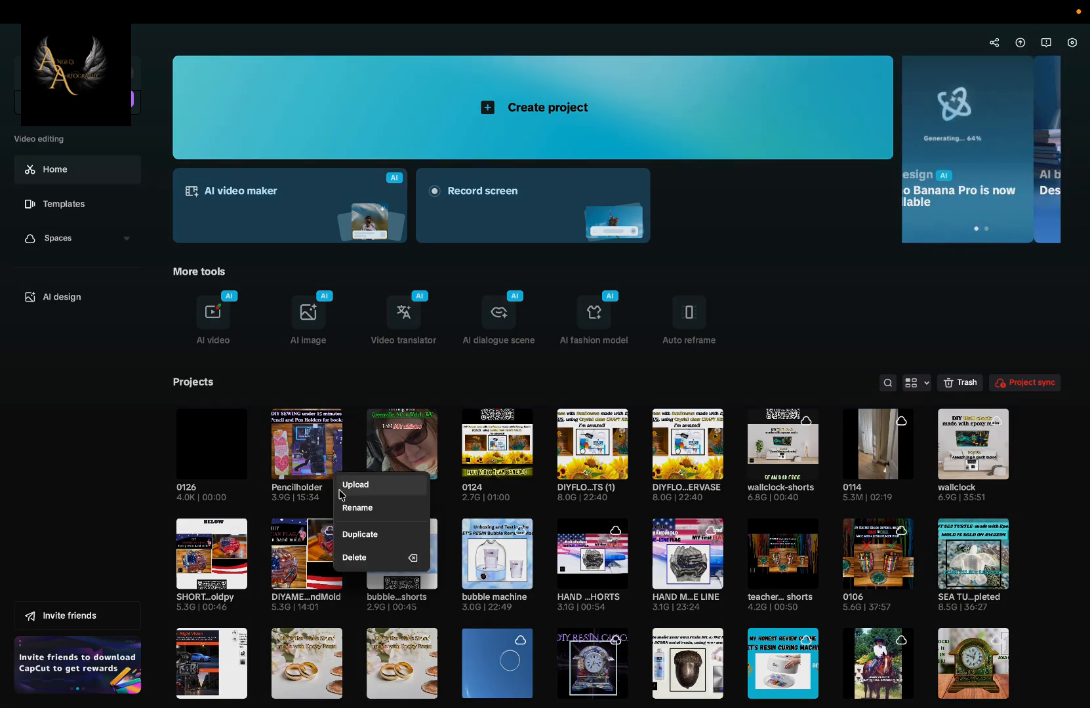
pyautogui.click(359, 534)
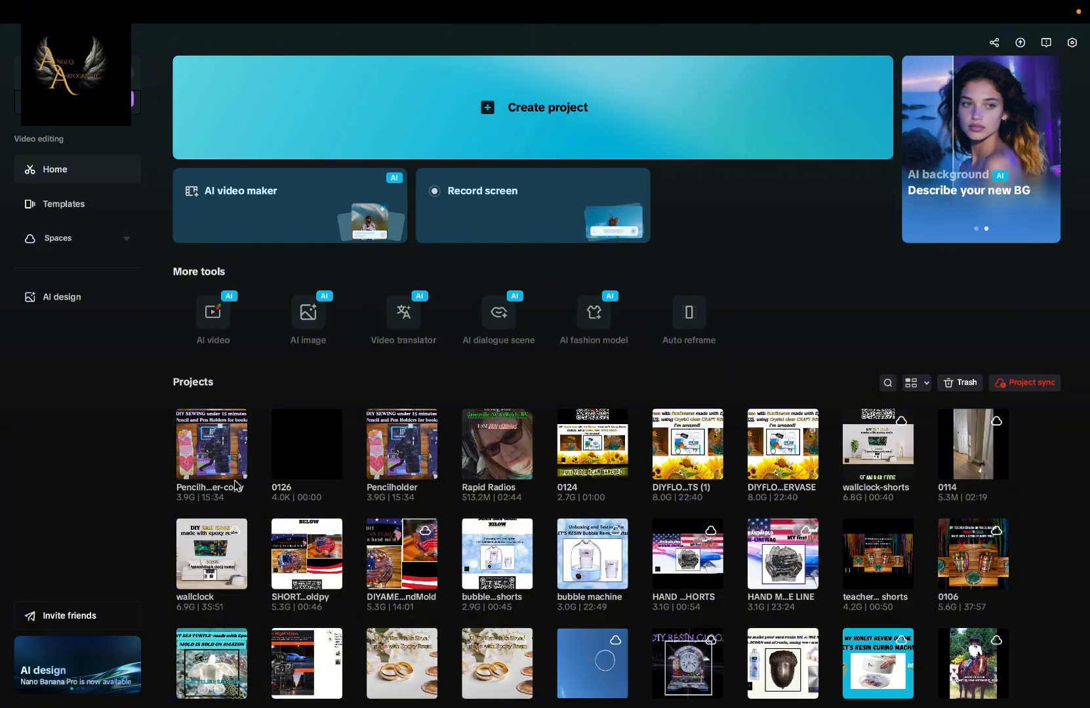
pyautogui.rightClick(240, 474)
pyautogui.click(262, 506)
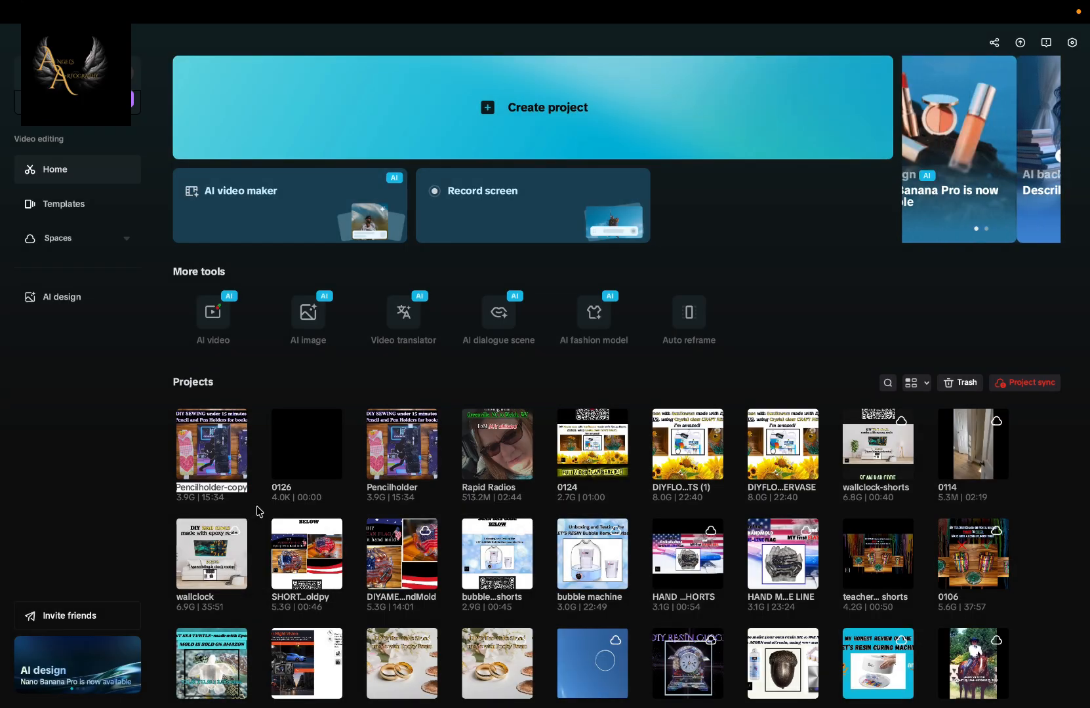
pyautogui.write('SHORTS')
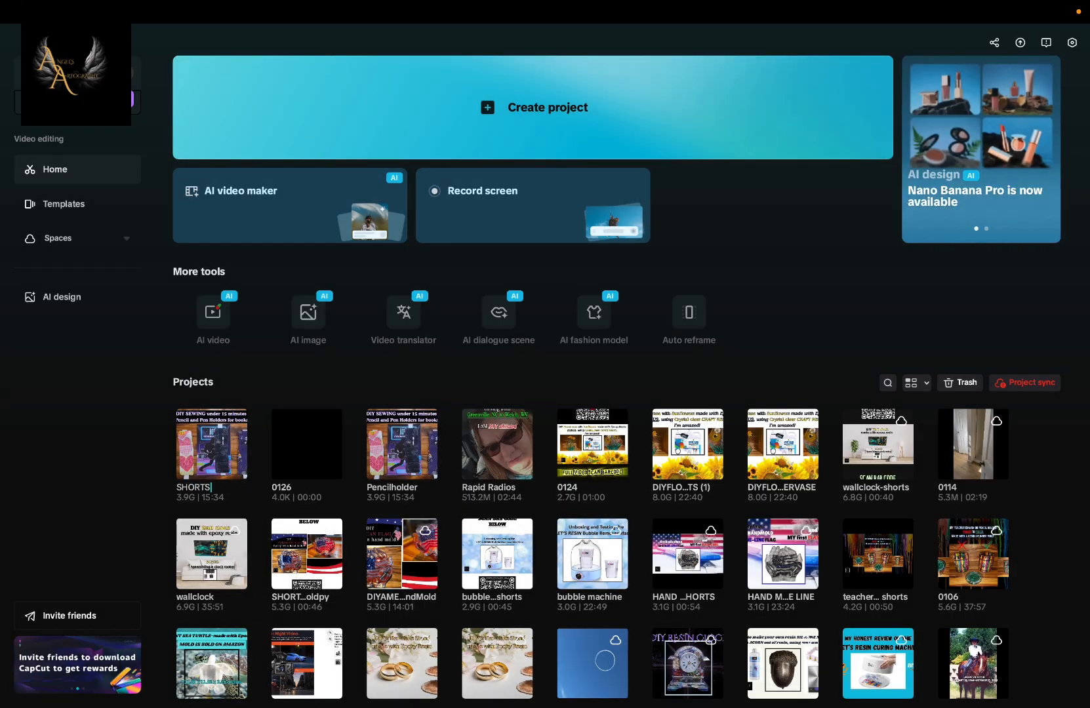
pyautogui.write('-P')
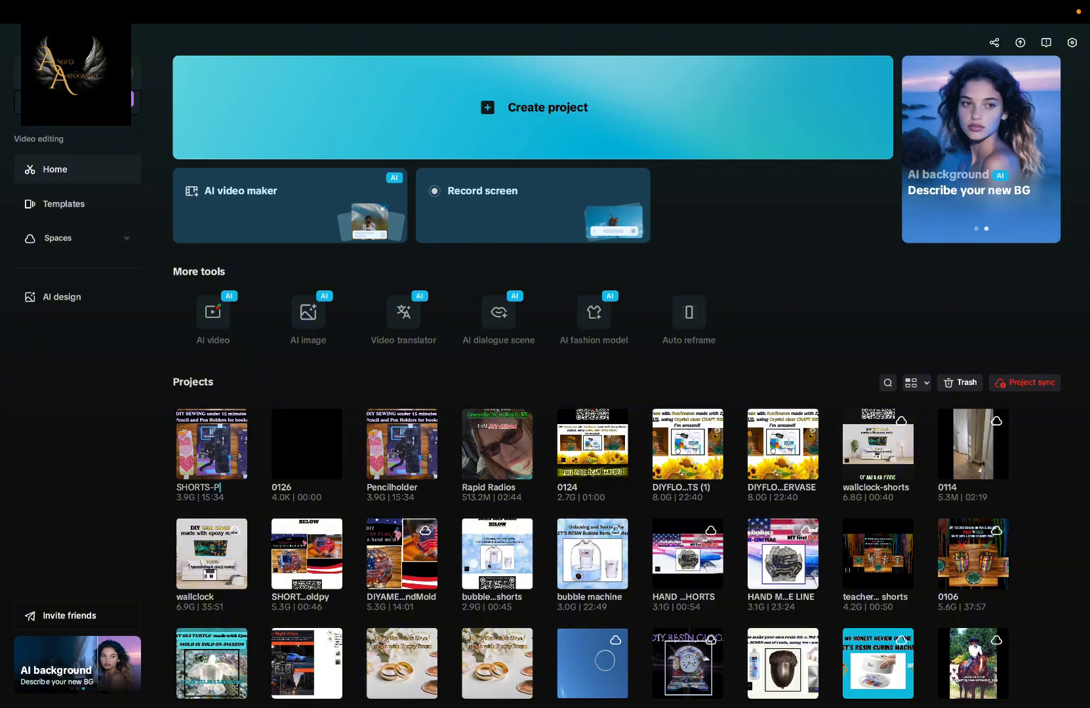
pyautogui.write('ENHOLDER')
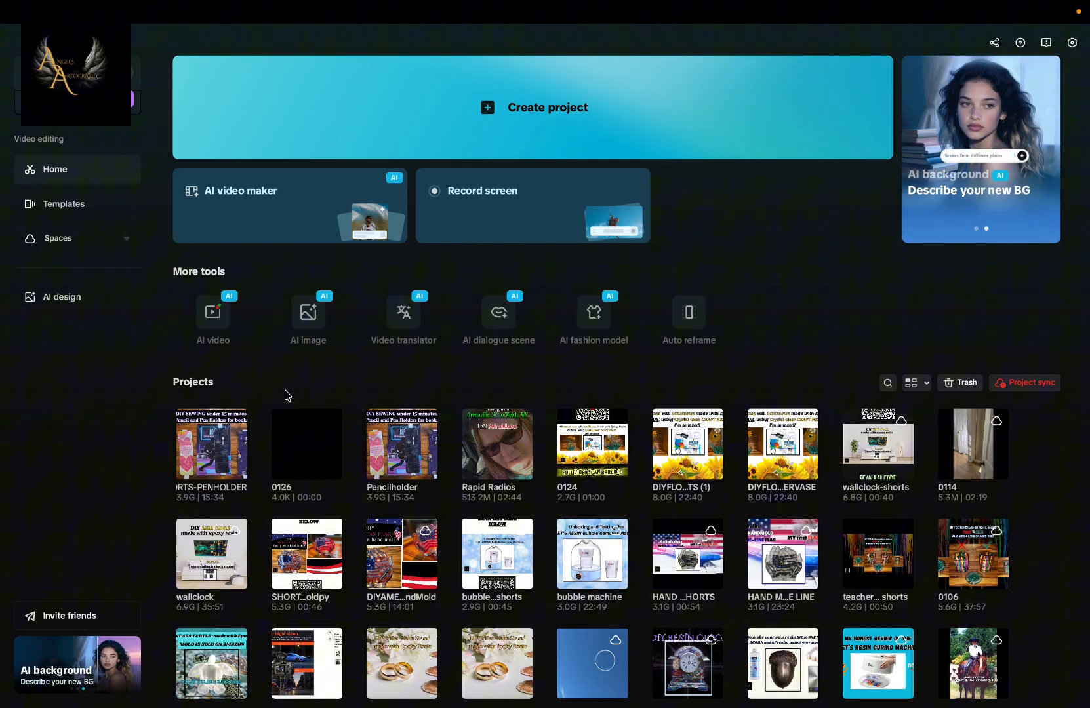
pyautogui.press('Return')
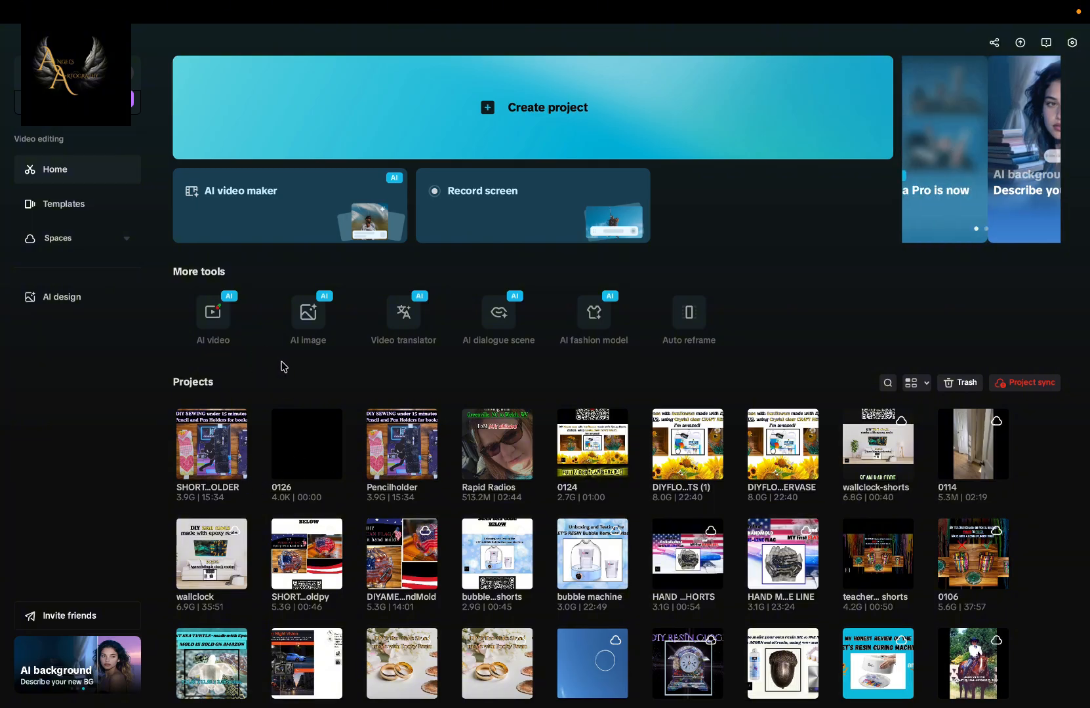
# Step: Open the SHORTS-PENHOLDER project and change its aspect ratio to 9:16
pyautogui.click(191, 473)
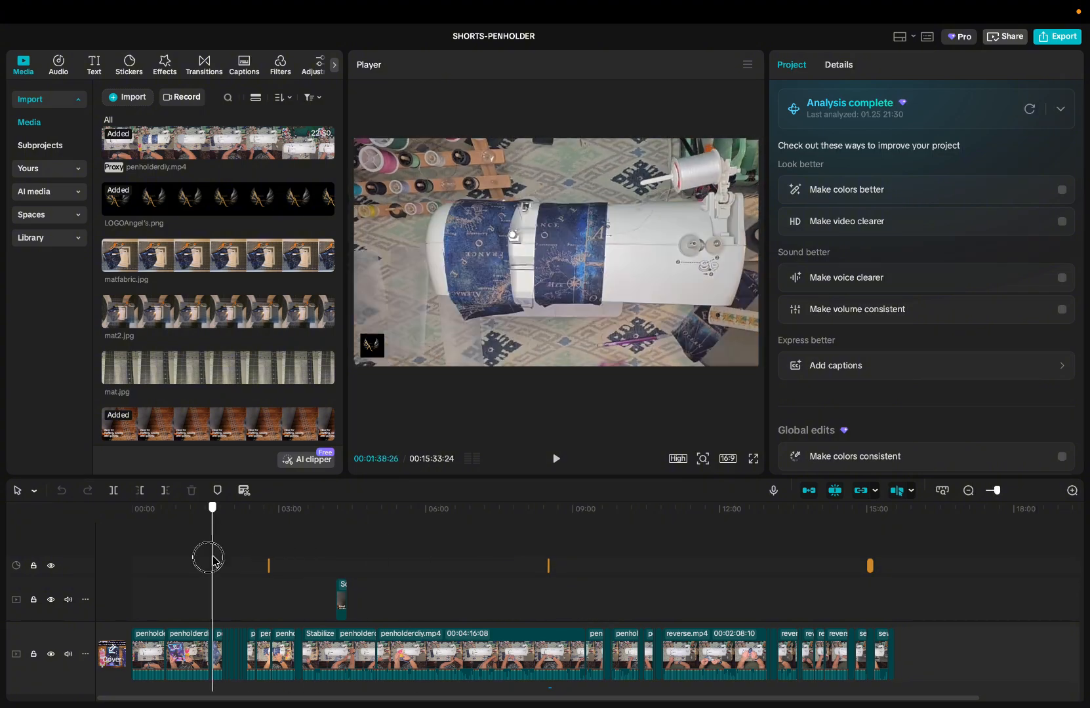
pyautogui.moveTo(134, 562); pyautogui.dragTo(165, 561)
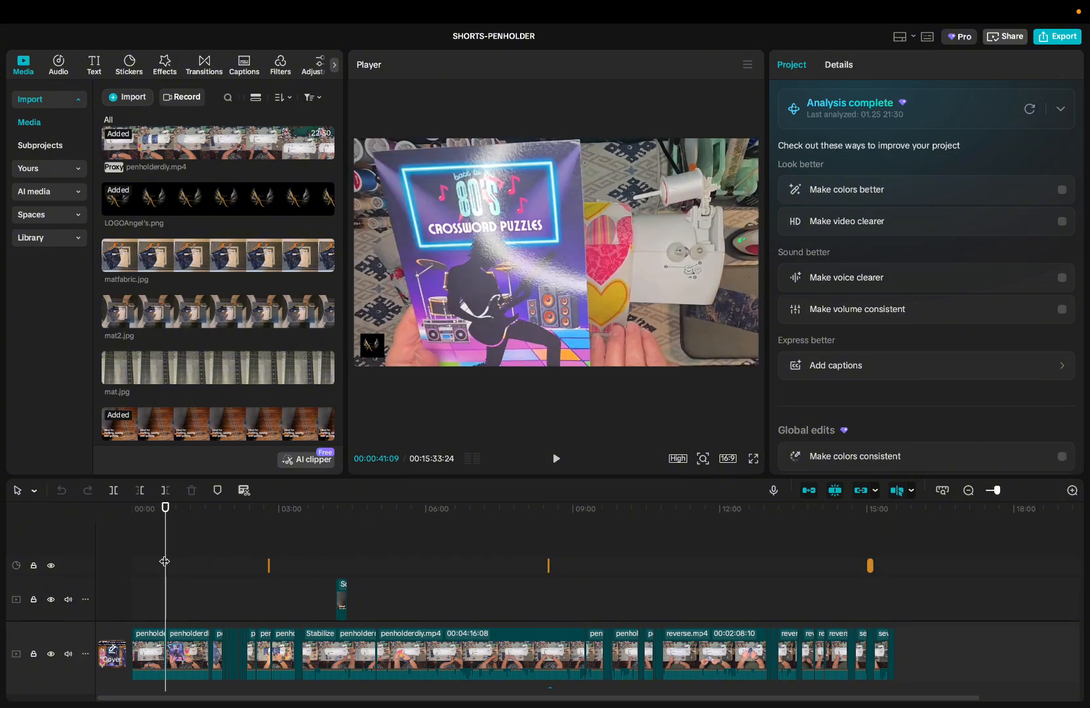
pyautogui.click(728, 459)
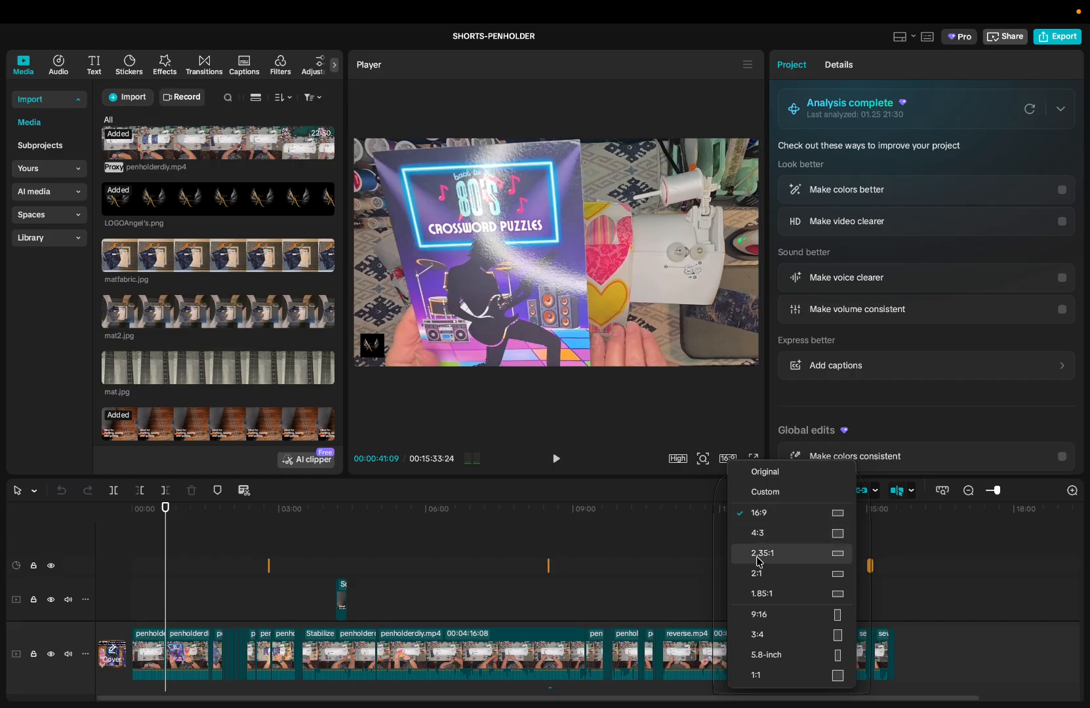
pyautogui.click(760, 615)
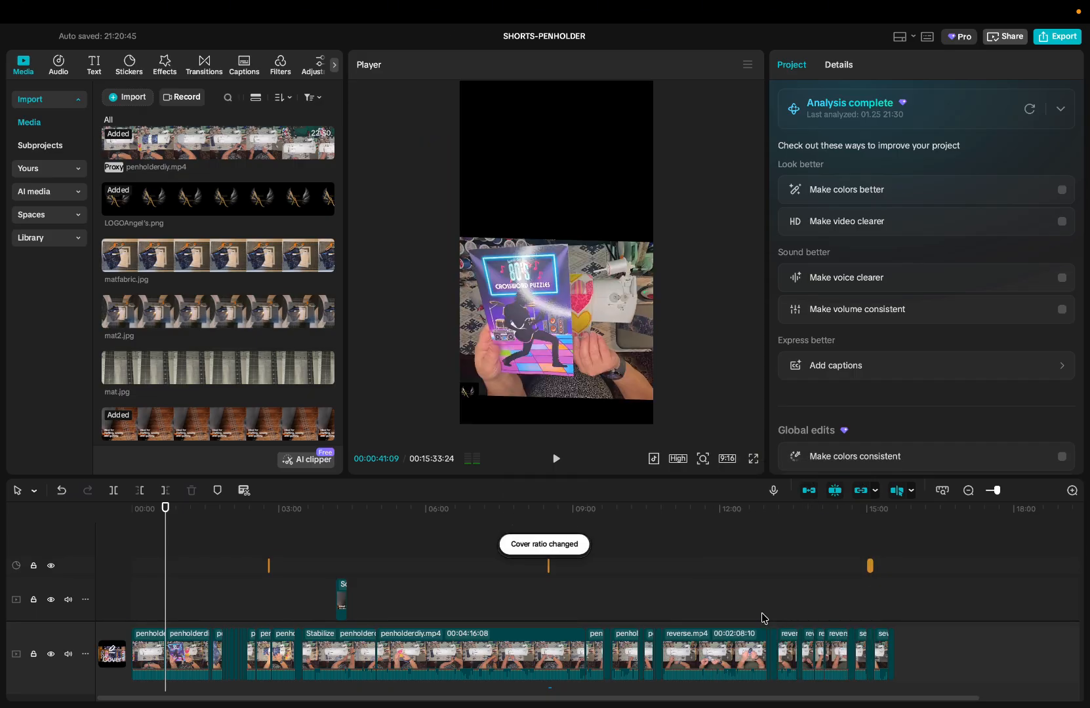
# Step: Rotate the second main-track clip to -90°, scale it to 180% and centre it at position 0, 0 in the vertical frame
pyautogui.click(537, 242)
pyautogui.moveTo(537, 242); pyautogui.dragTo(539, 250)
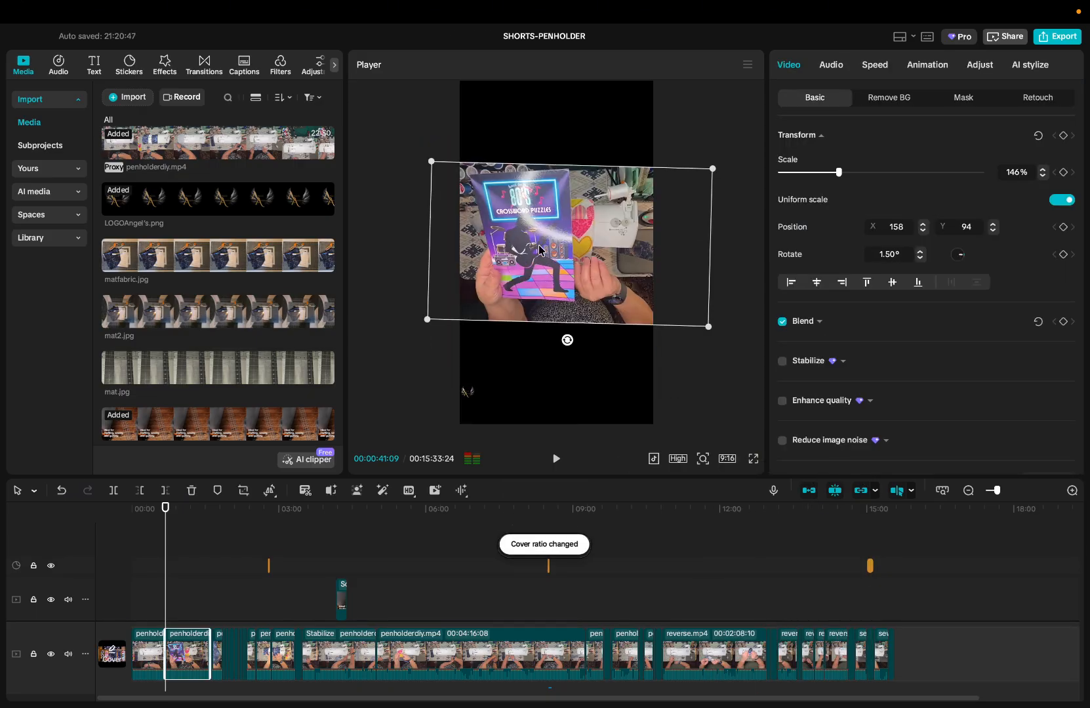
pyautogui.moveTo(169, 576); pyautogui.dragTo(192, 580)
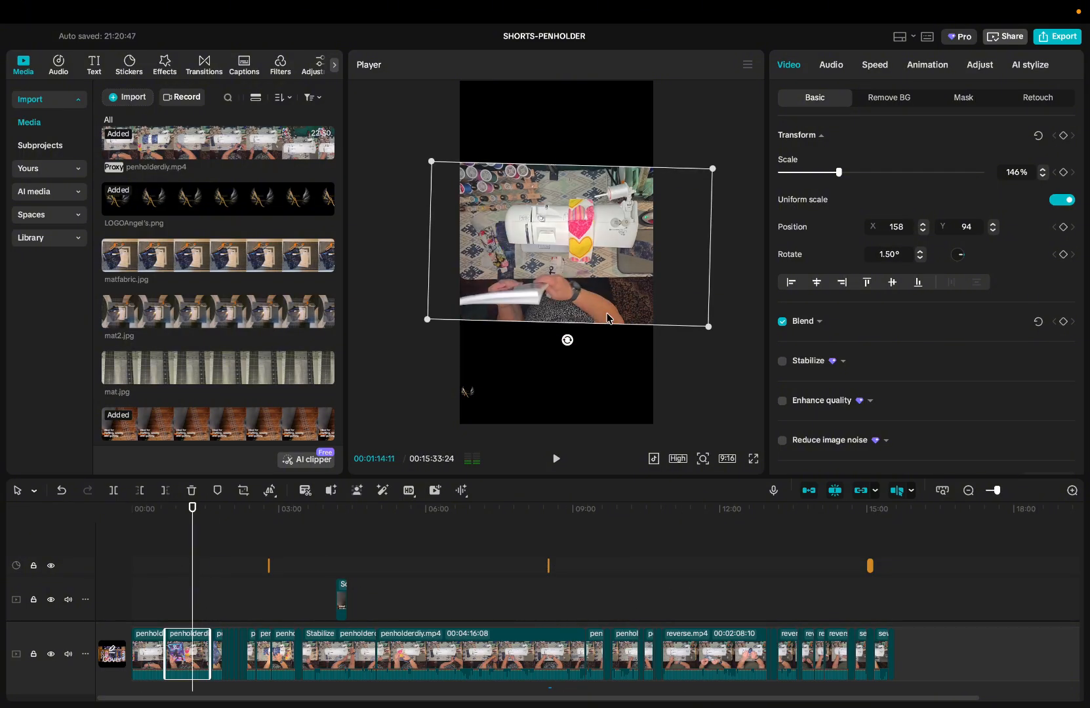
pyautogui.moveTo(568, 341); pyautogui.dragTo(669, 261)
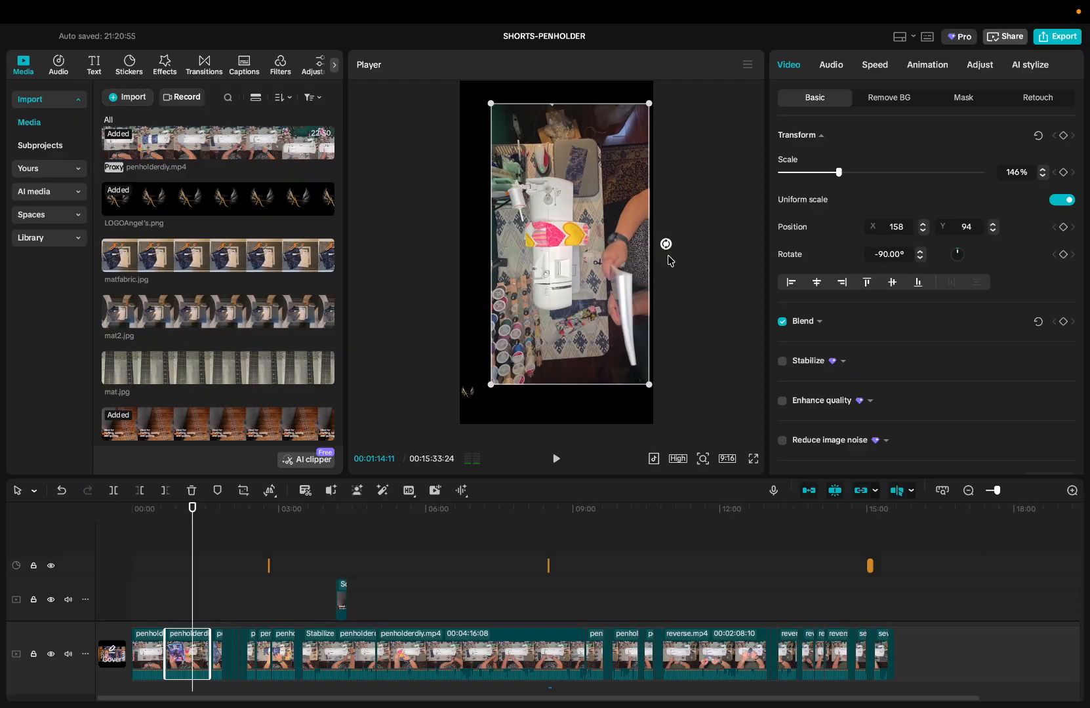
pyautogui.moveTo(495, 385); pyautogui.dragTo(453, 422)
pyautogui.moveTo(559, 356); pyautogui.dragTo(576, 387)
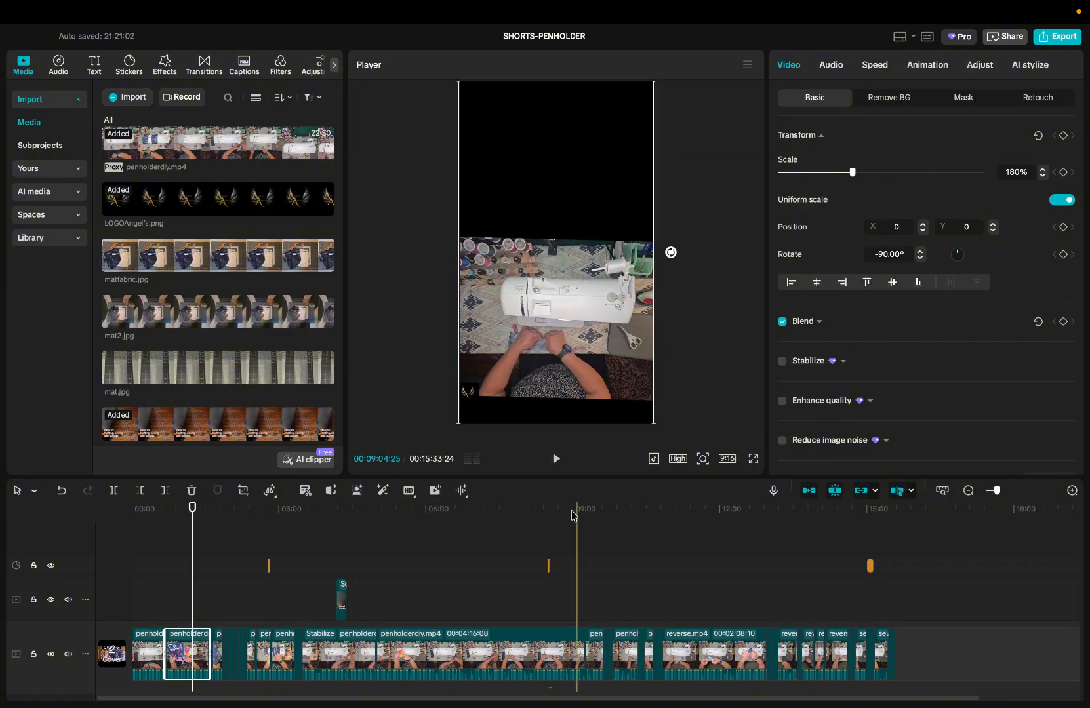
pyautogui.click(556, 459)
pyautogui.click(557, 459)
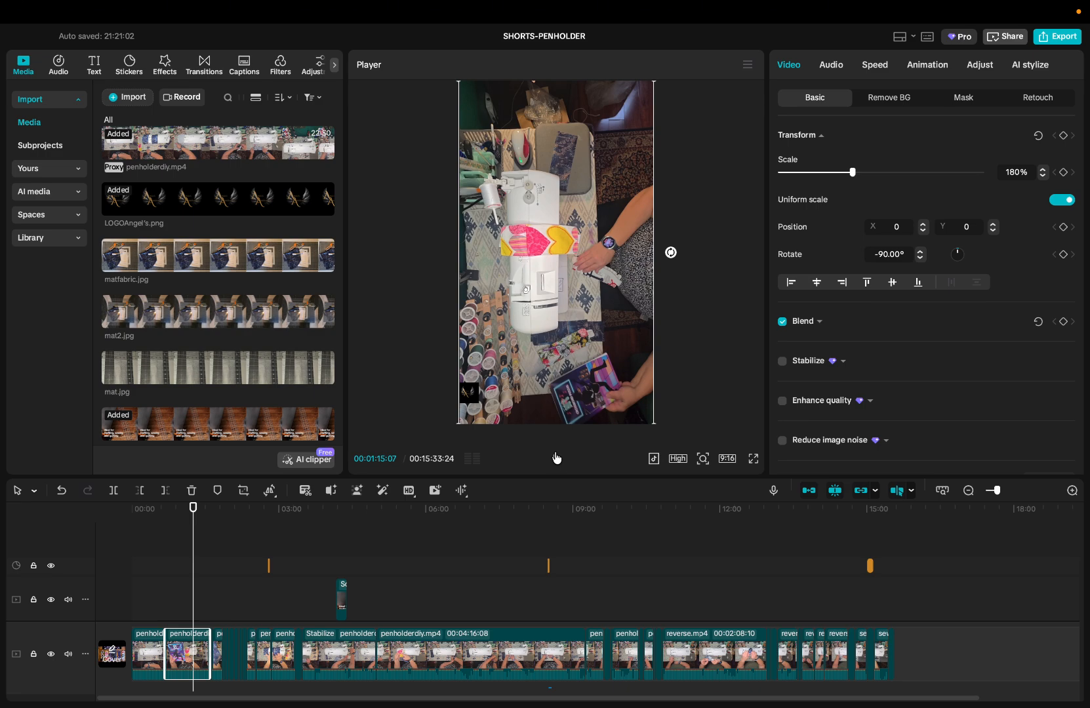
# Step: Undo the clip's position, scale and rotation changes and the 9:16 aspect ratio, and close the project
pyautogui.press('super+minus')
pyautogui.press('super+z')
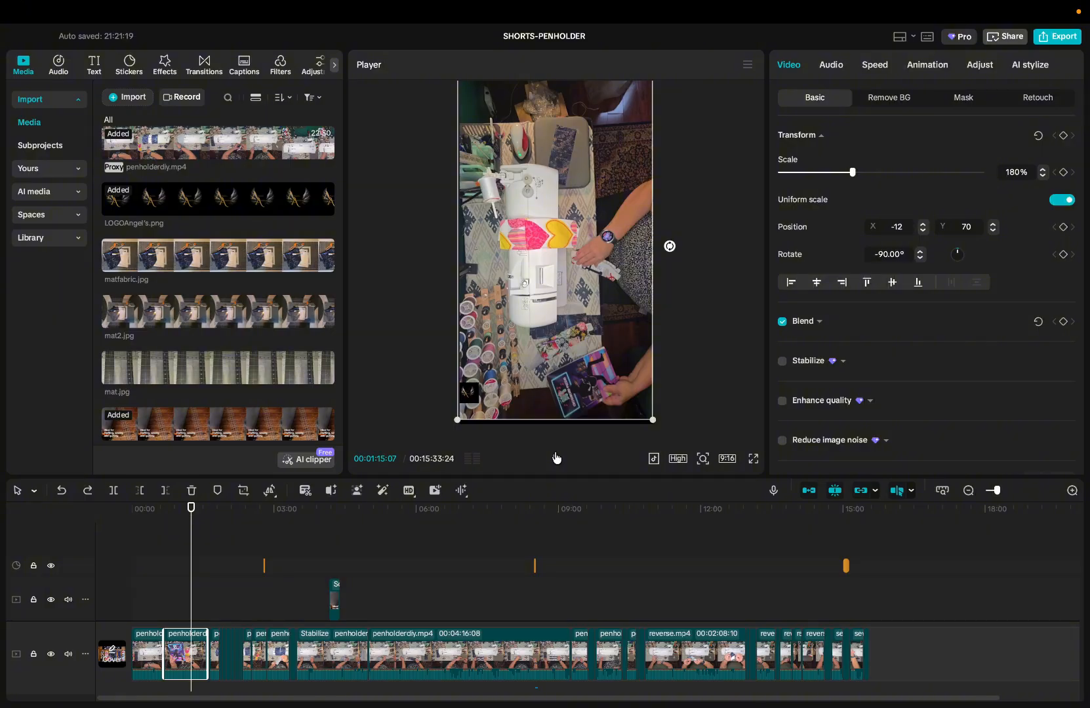
pyautogui.press('super+shift+z')
pyautogui.press('super+z')
pyautogui.press('super+z')
pyautogui.press('super+z')
pyautogui.press('super+z')
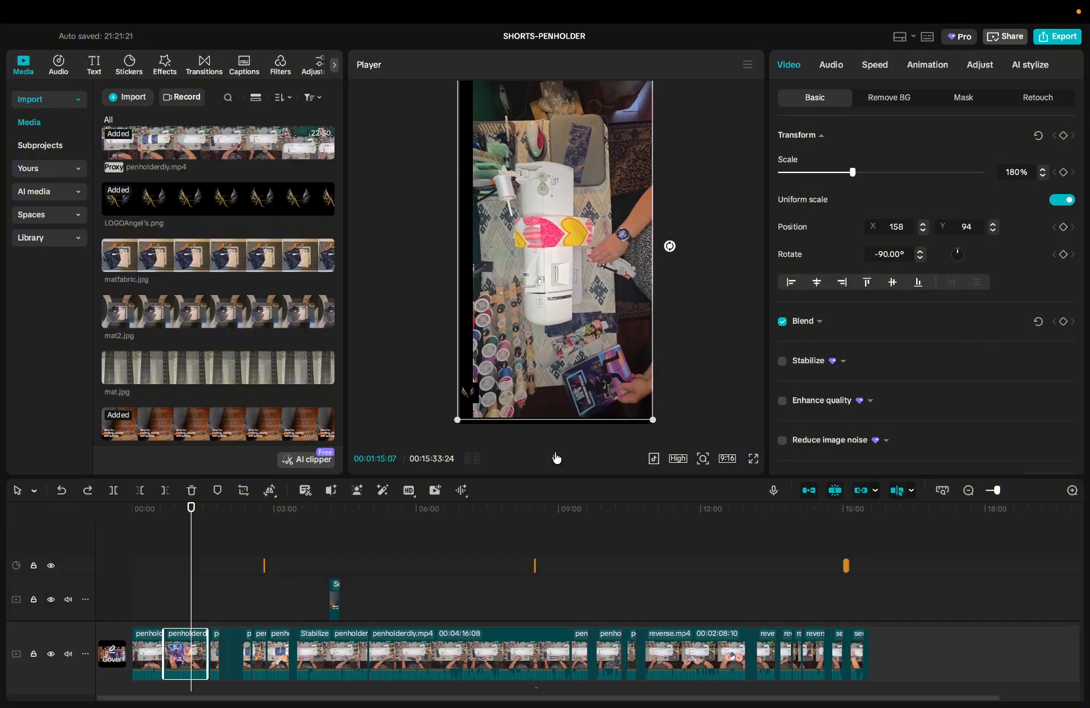
pyautogui.press('super+z')
pyautogui.press('super+z')
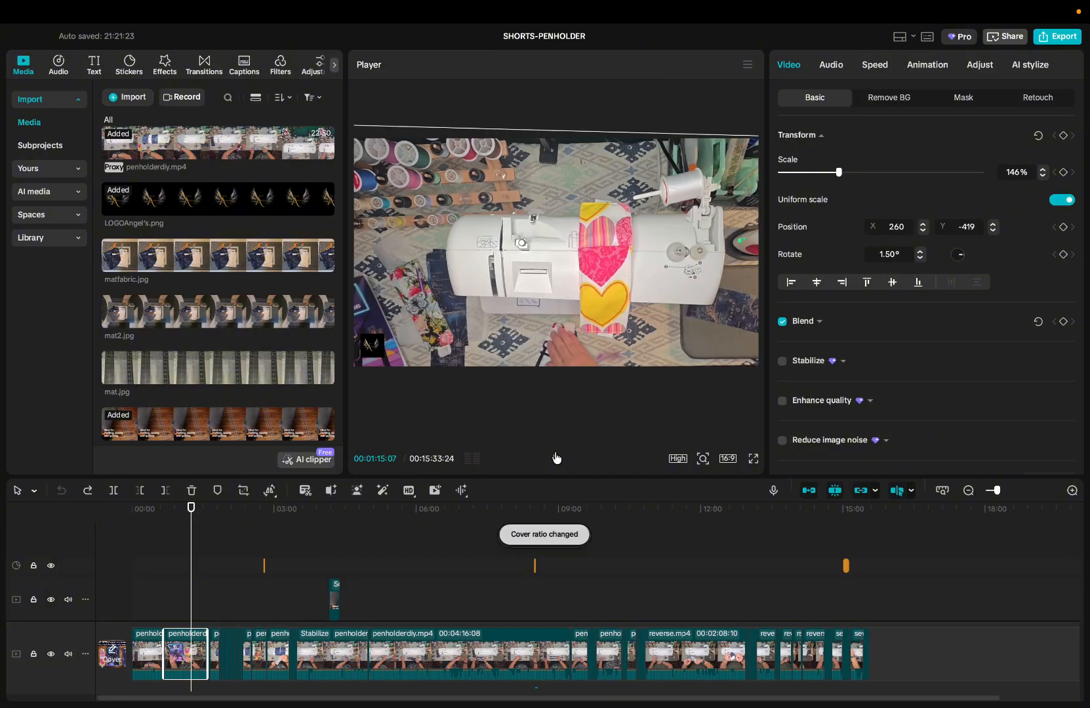
pyautogui.moveTo(230, 6)
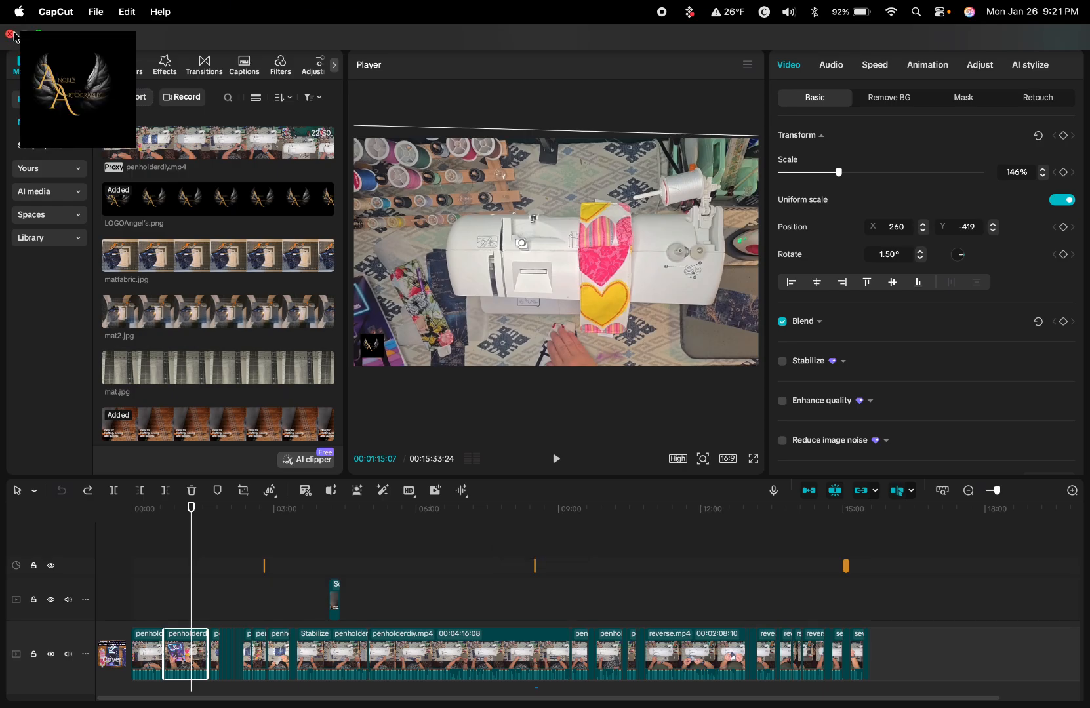
pyautogui.click(10, 35)
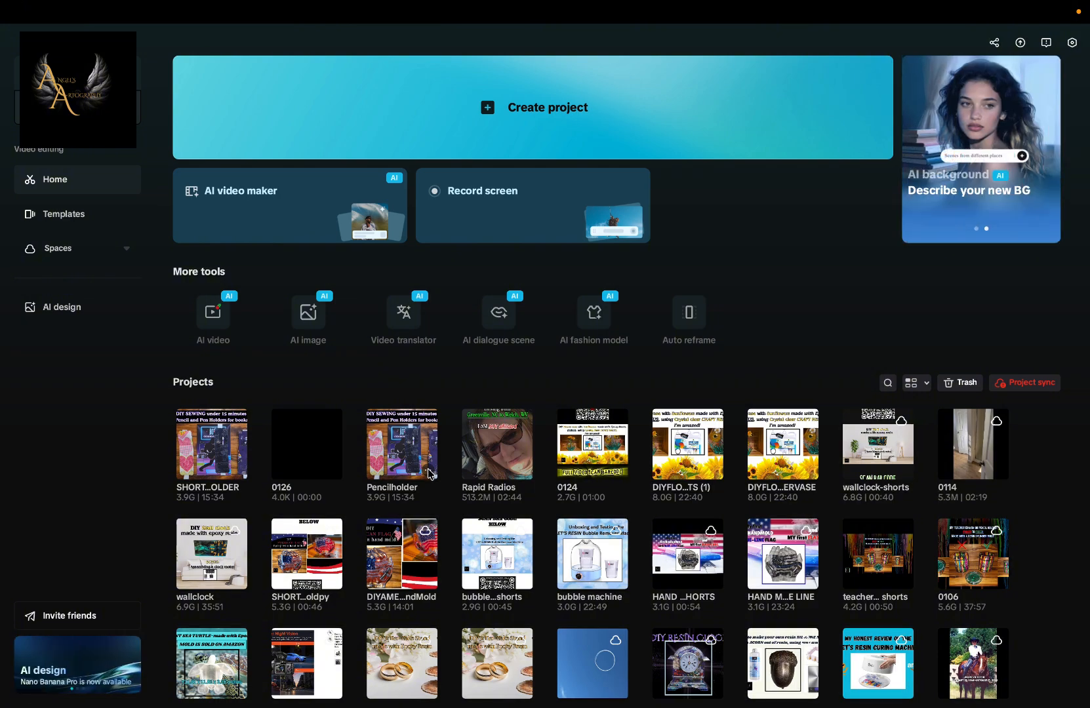
# Step: Open the original Pencilholder project and start exporting its video with the existing export settings
pyautogui.click(410, 464)
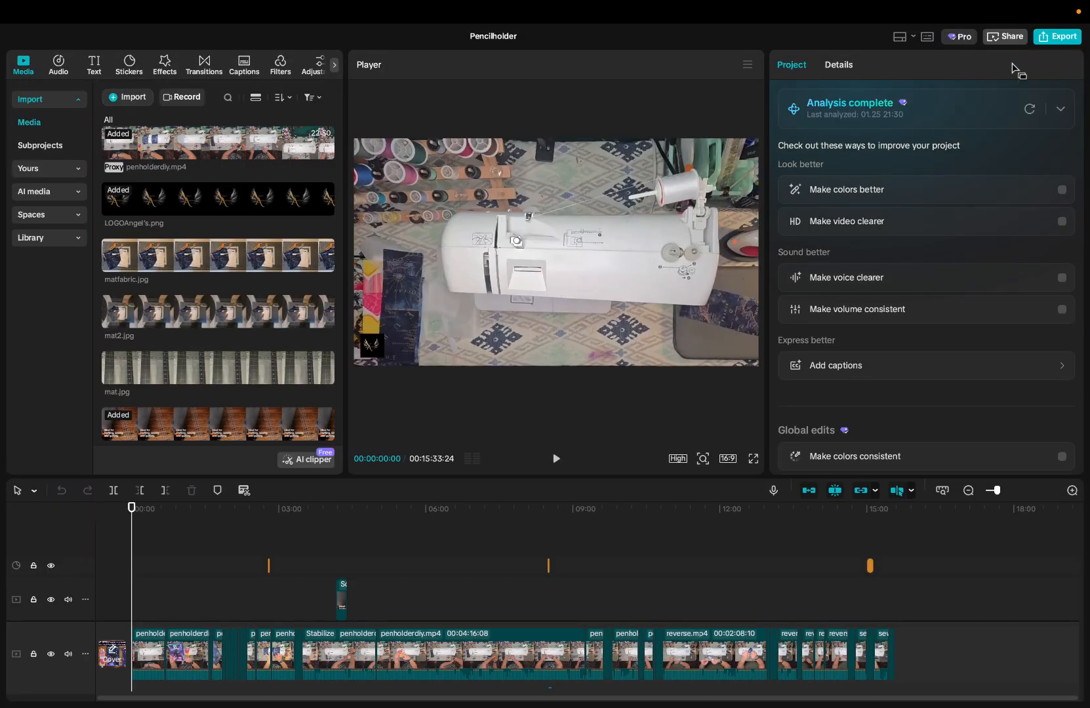
pyautogui.click(1057, 36)
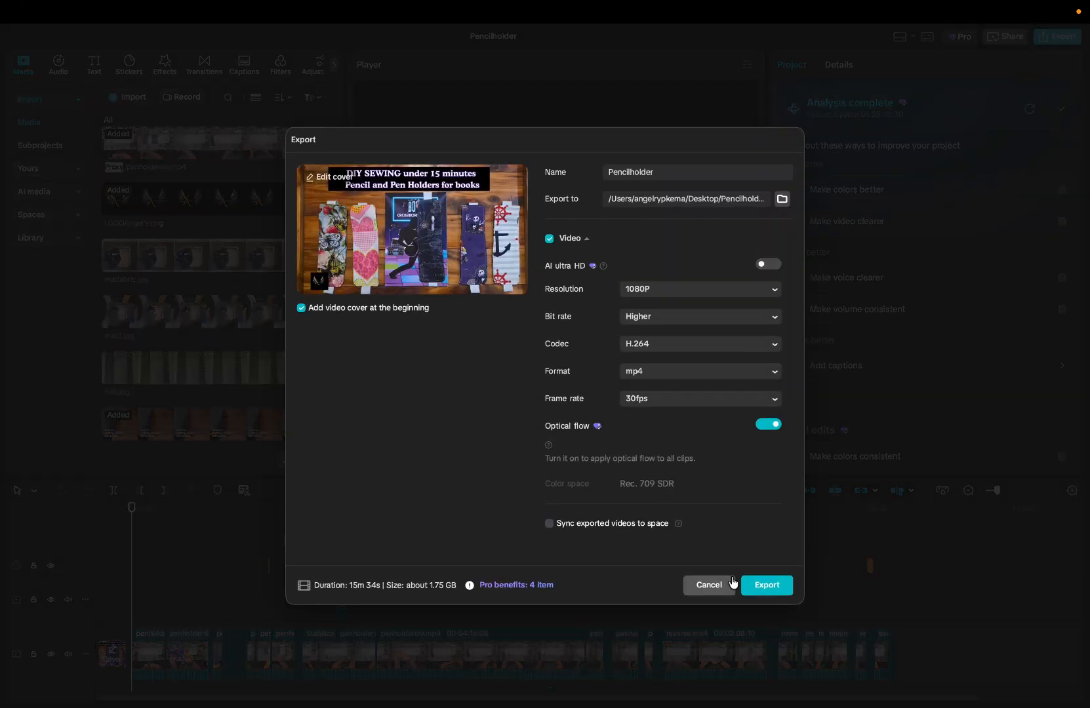
pyautogui.click(775, 586)
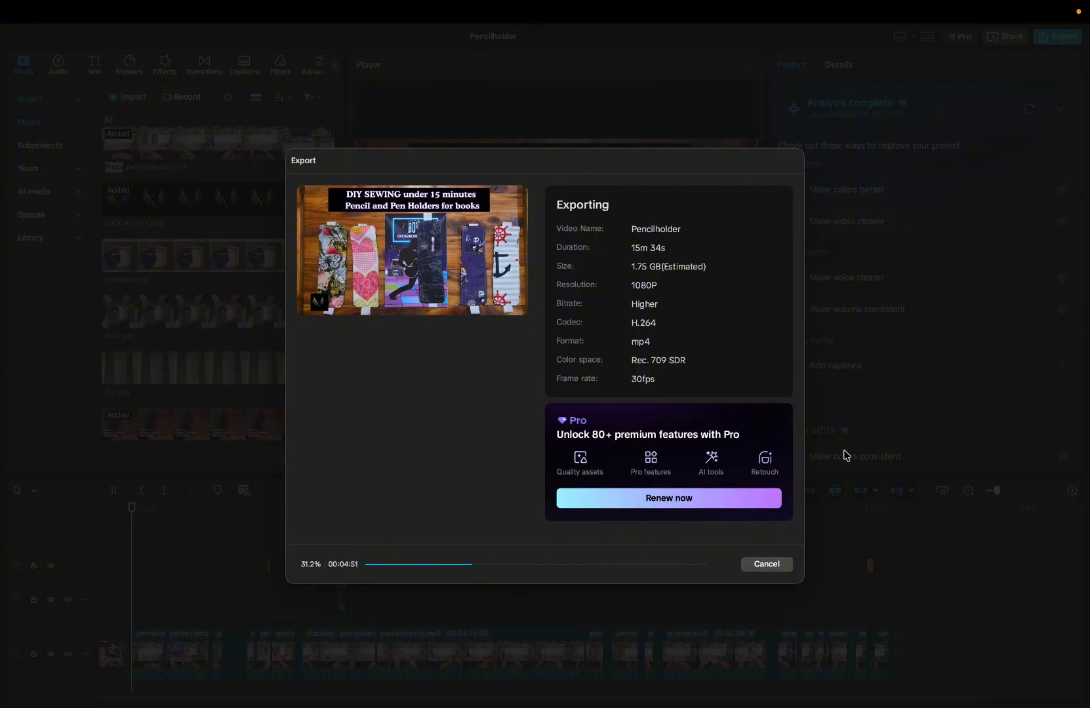
# Step: Stop the running export and close the Pencilholder project
pyautogui.click(766, 565)
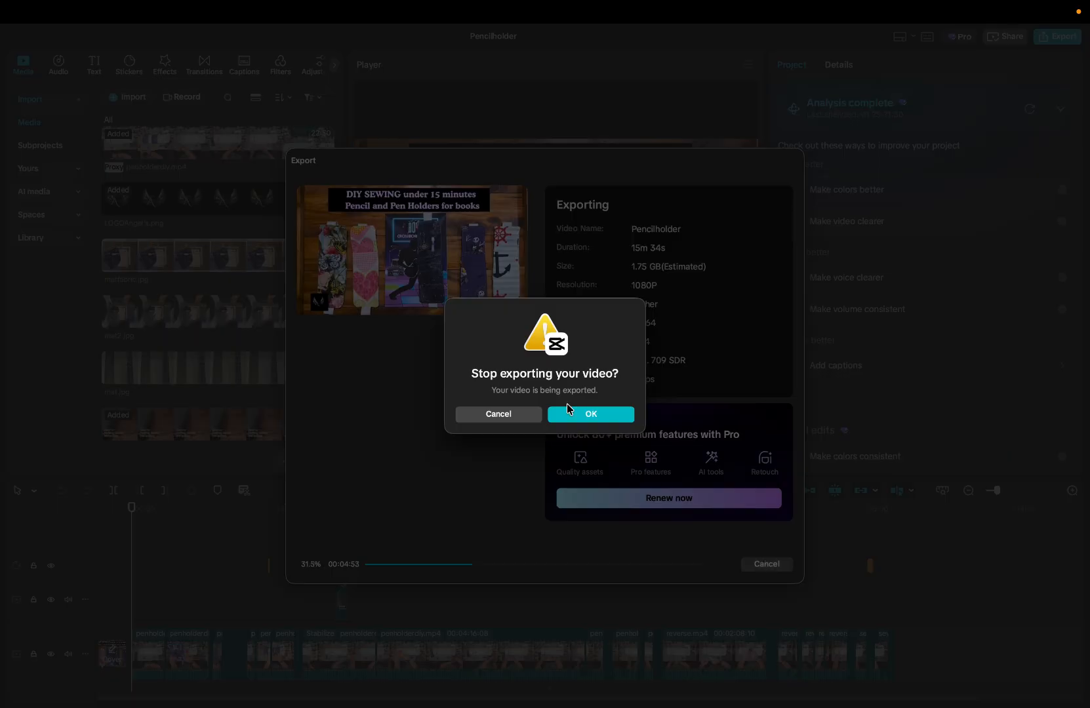
pyautogui.click(568, 411)
pyautogui.click(709, 589)
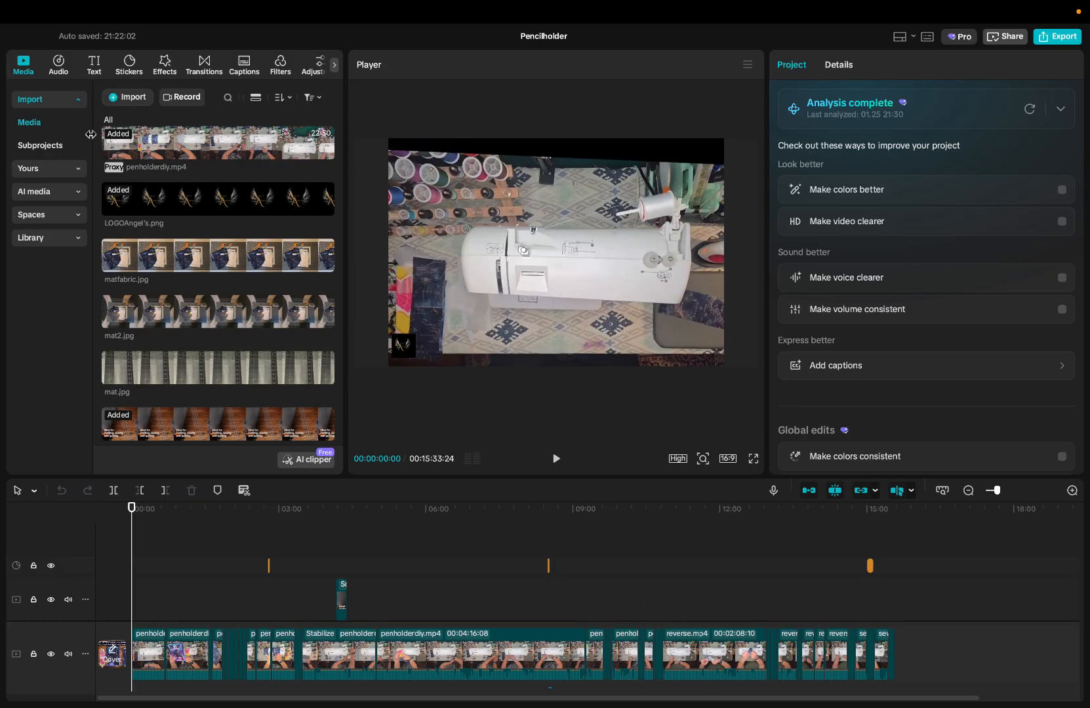
pyautogui.moveTo(9, 27)
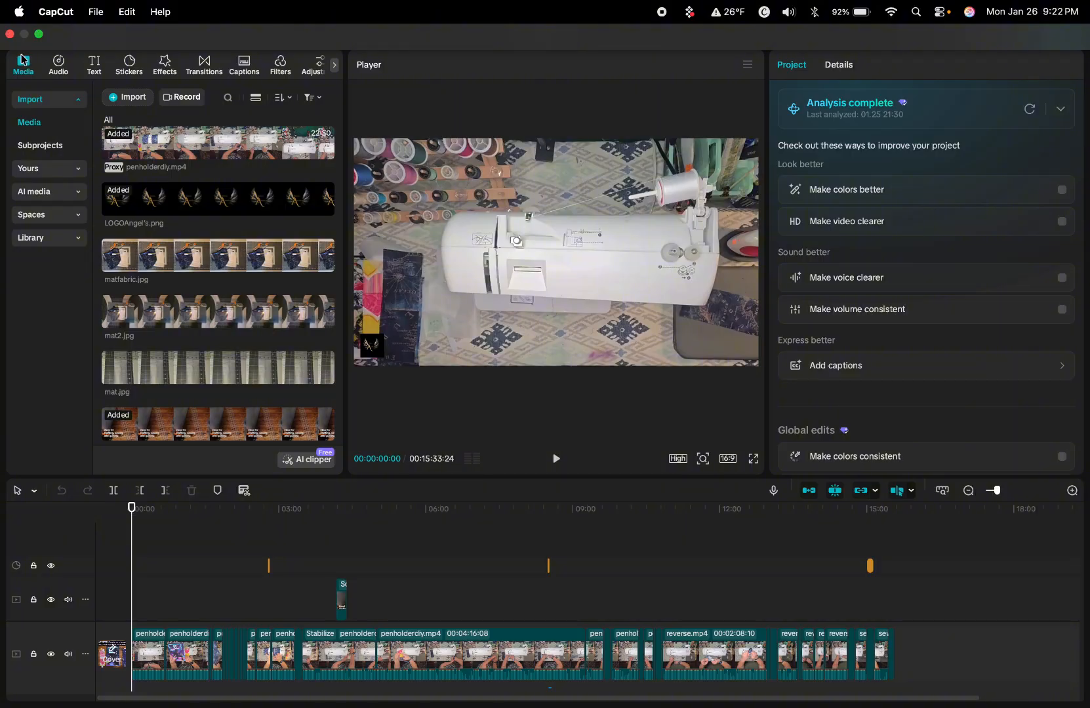
pyautogui.click(9, 35)
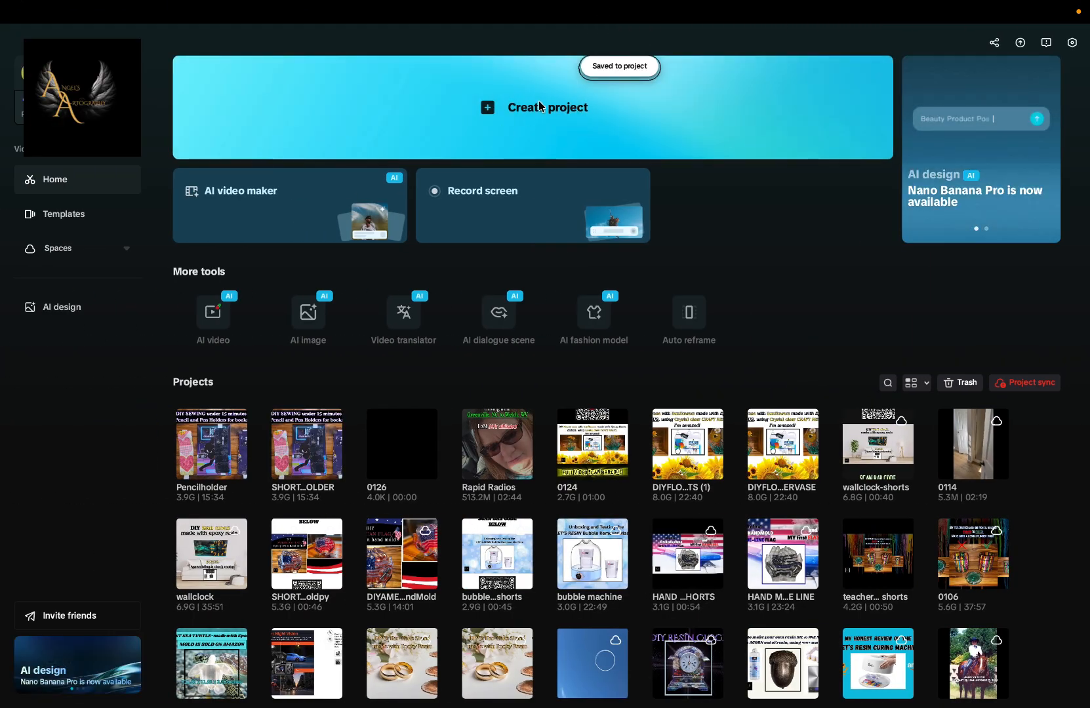
# Step: Import "DIY Sewing under 15 minutes-Pencil and Pen Holder .mp4" from its export folder into a new project and play its preview
pyautogui.click(541, 105)
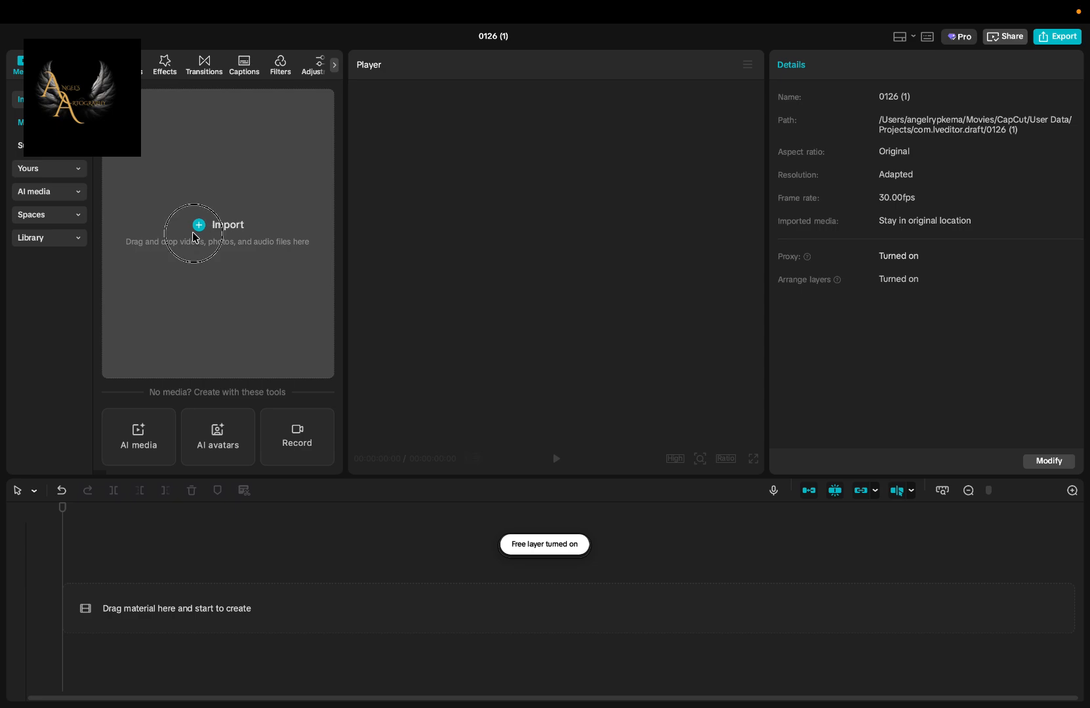
pyautogui.click(199, 225)
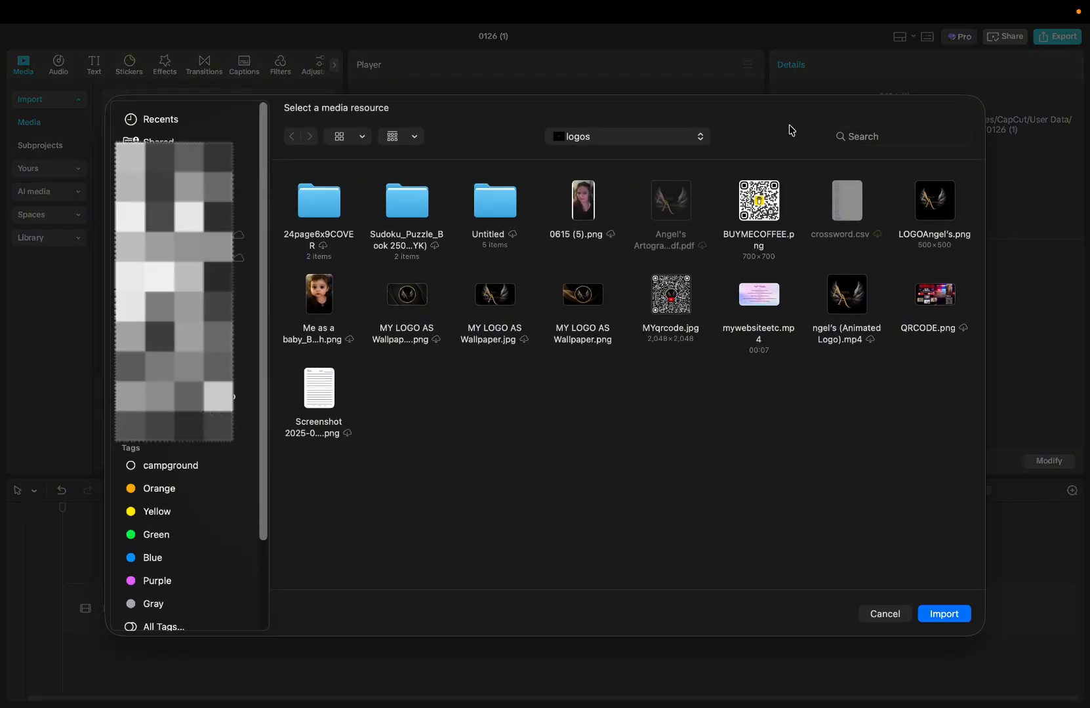
pyautogui.click(695, 141)
pyautogui.click(657, 173)
pyautogui.click(630, 136)
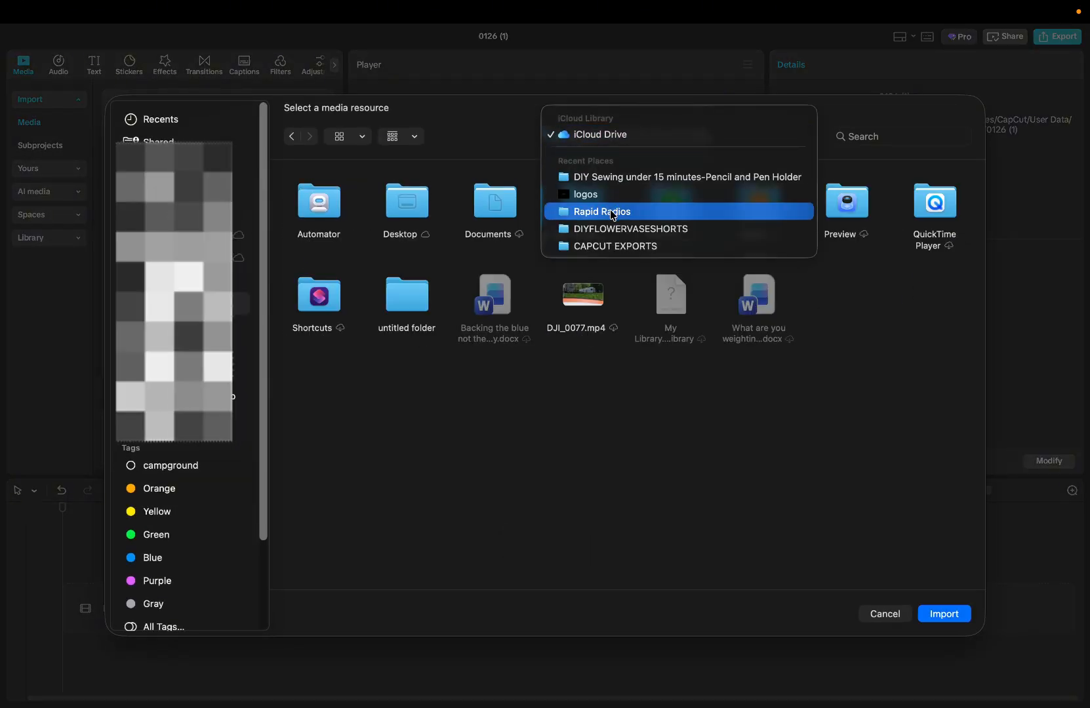
pyautogui.click(640, 177)
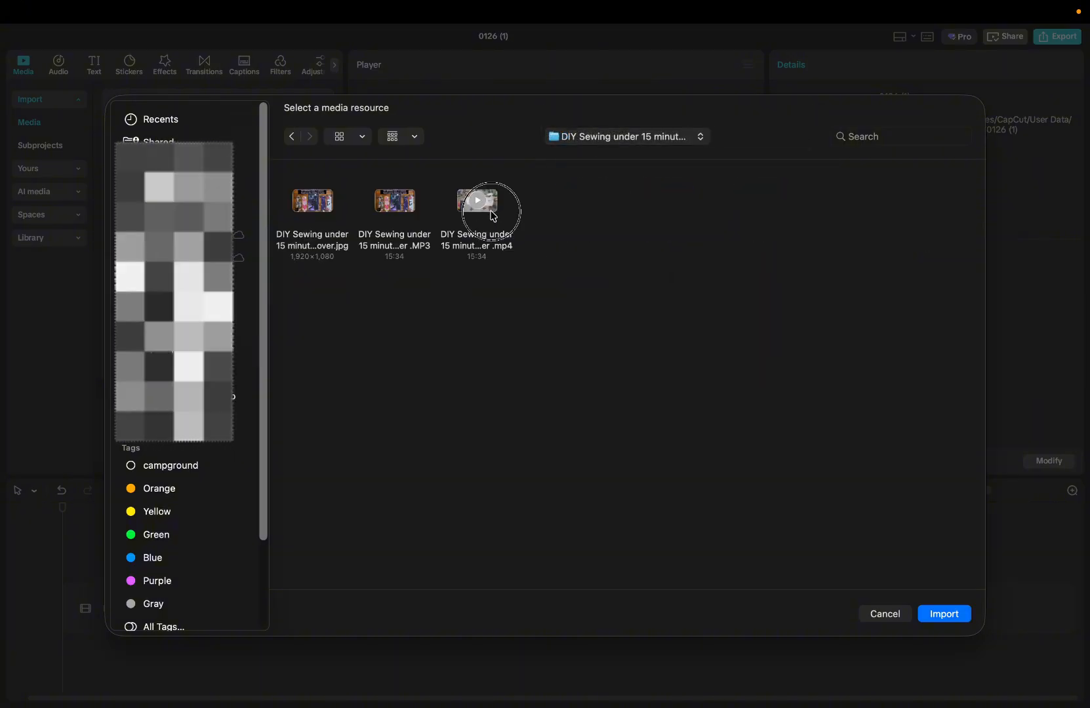
pyautogui.click(493, 215)
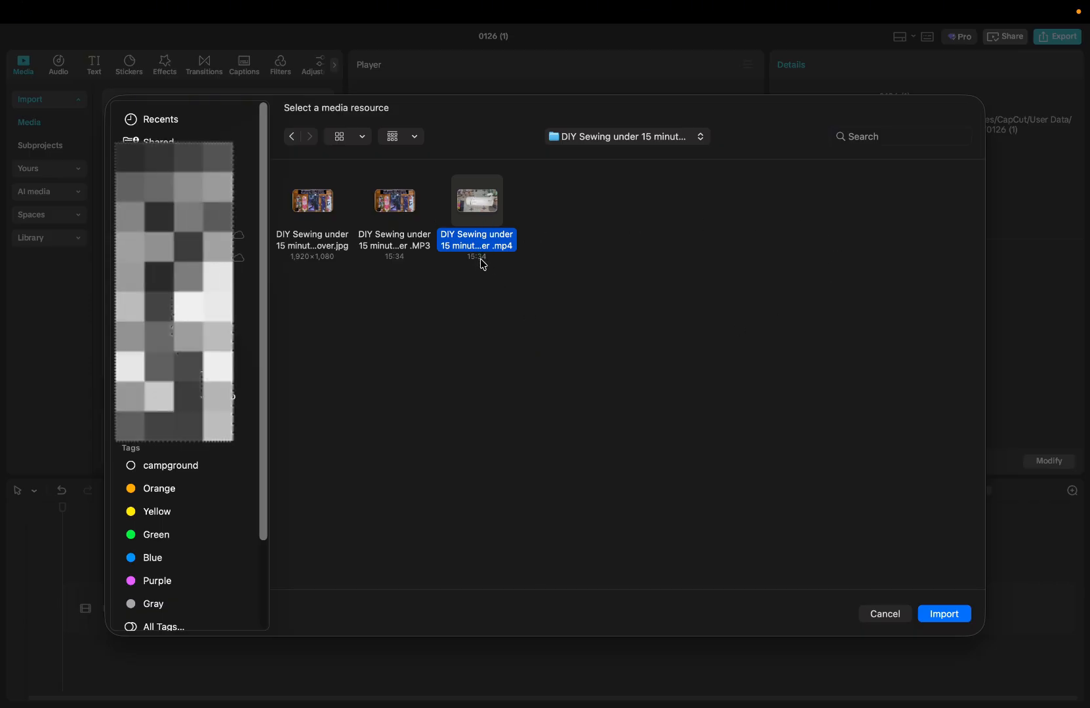
pyautogui.click(945, 614)
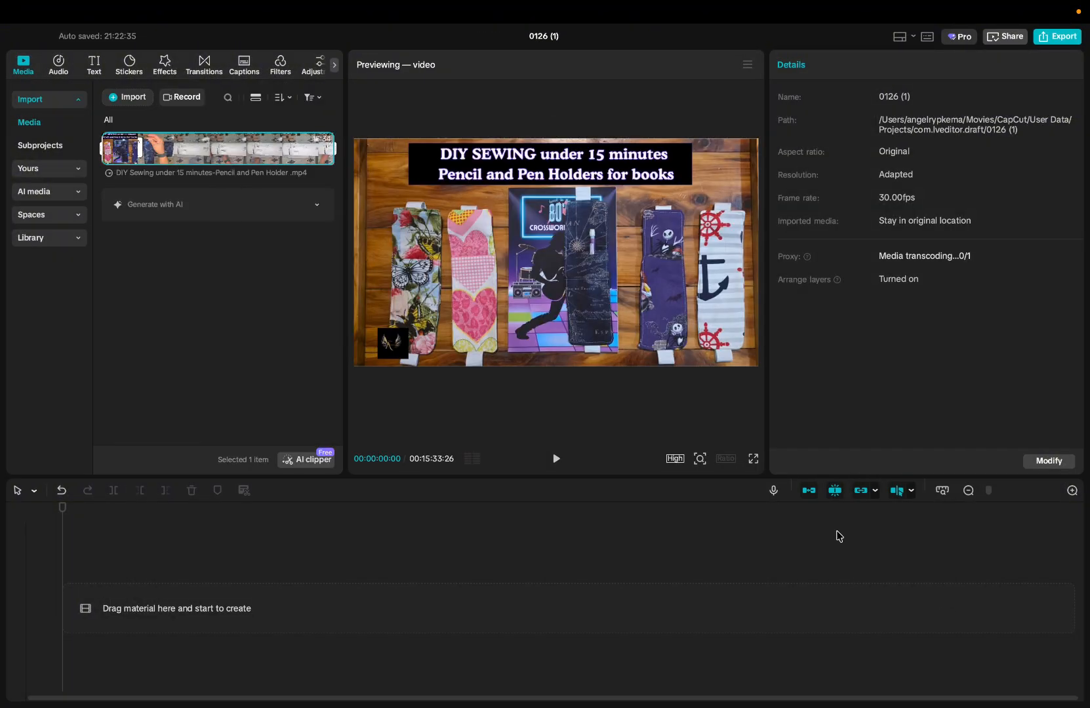
pyautogui.click(557, 458)
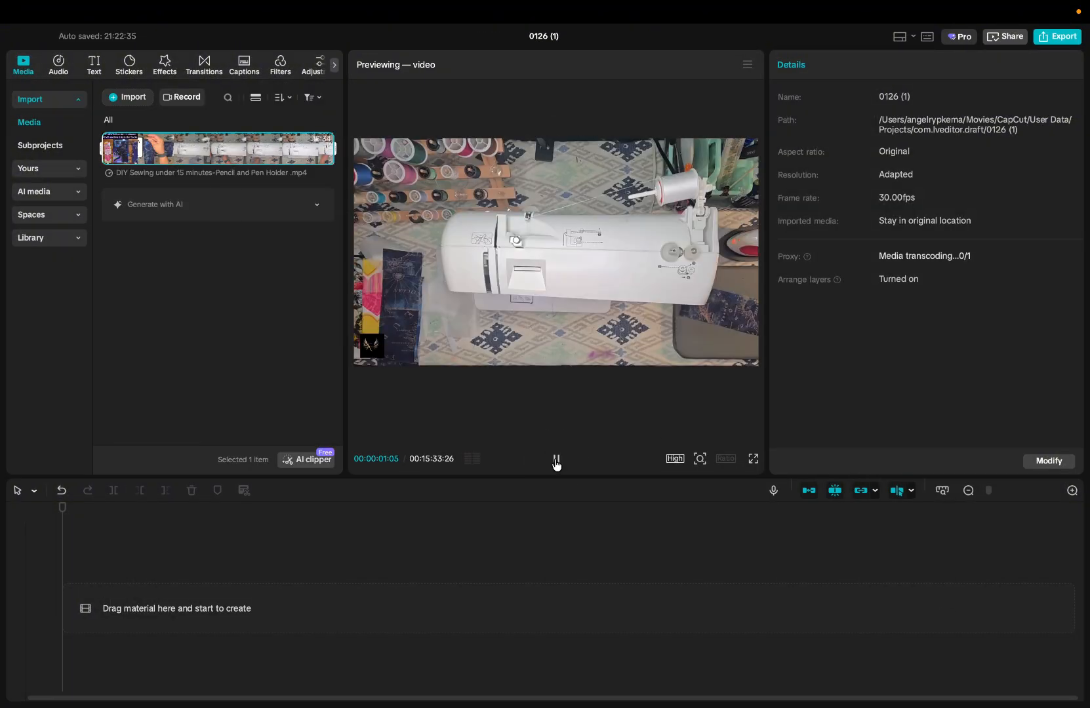
# Step: Add the imported sewing video to the timeline and set the project's aspect ratio to 9:16
pyautogui.click(324, 155)
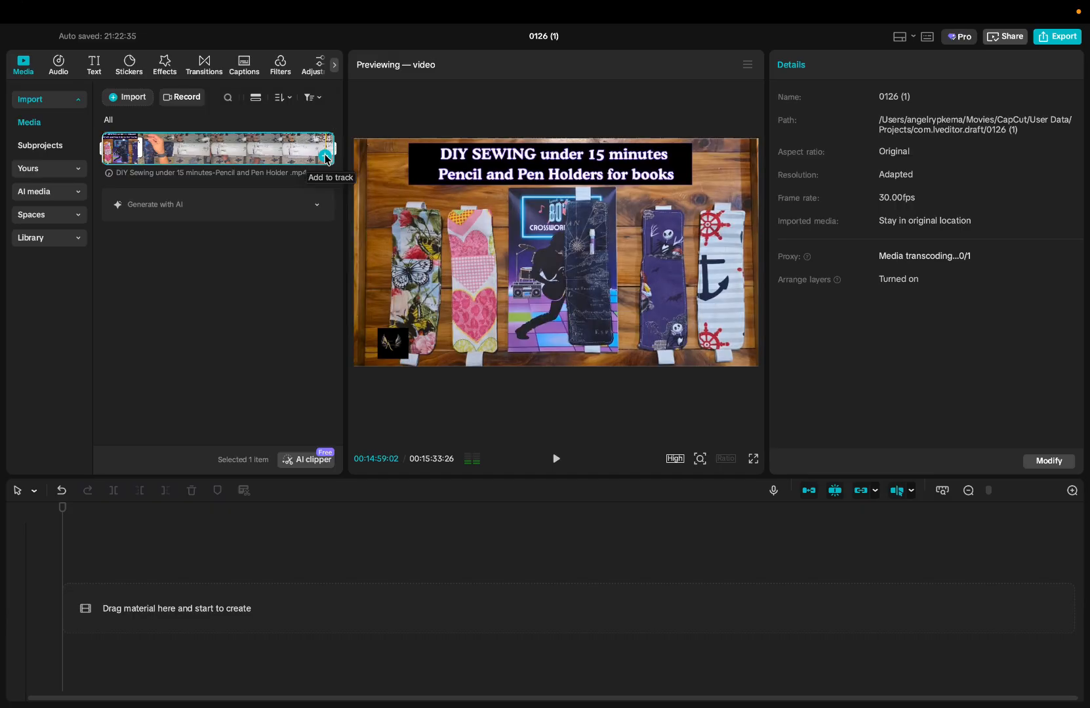
pyautogui.moveTo(146, 515)
pyautogui.mouseDown()
pyautogui.moveTo(142, 524)
pyautogui.moveTo(194, 535)
pyautogui.moveTo(440, 523)
pyautogui.moveTo(146, 520)
pyautogui.mouseUp()
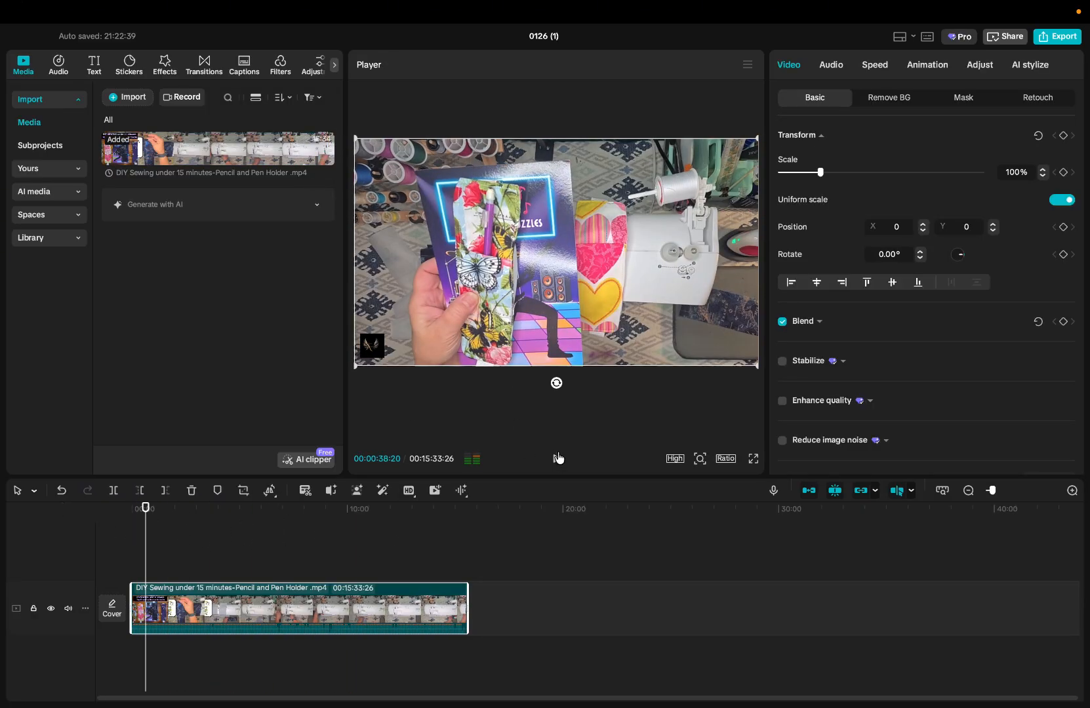
pyautogui.click(721, 459)
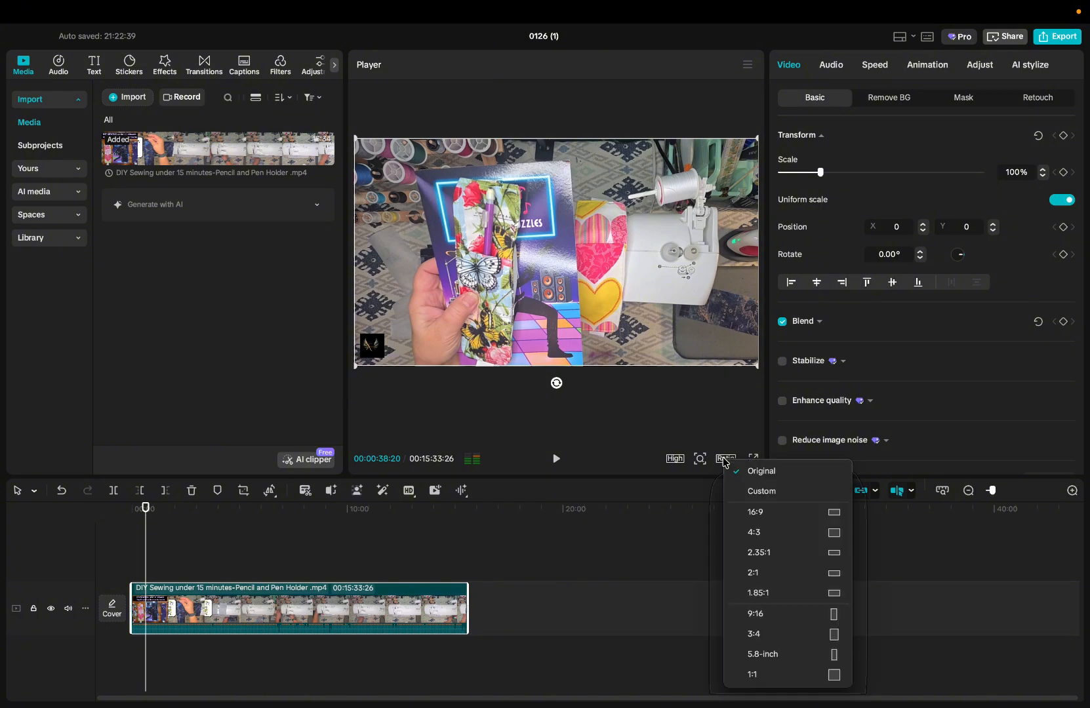
pyautogui.click(757, 613)
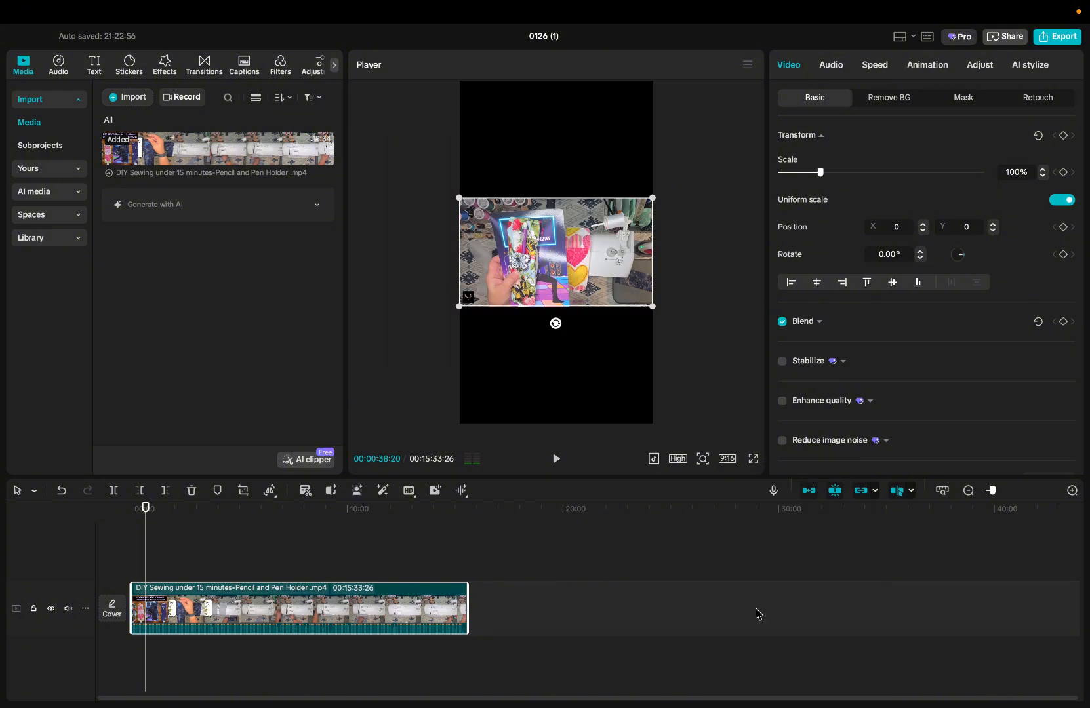
# Step: Rotate the clip to -90° and enlarge it to 177% scale so it fills the vertical frame
pyautogui.moveTo(558, 328); pyautogui.dragTo(640, 258)
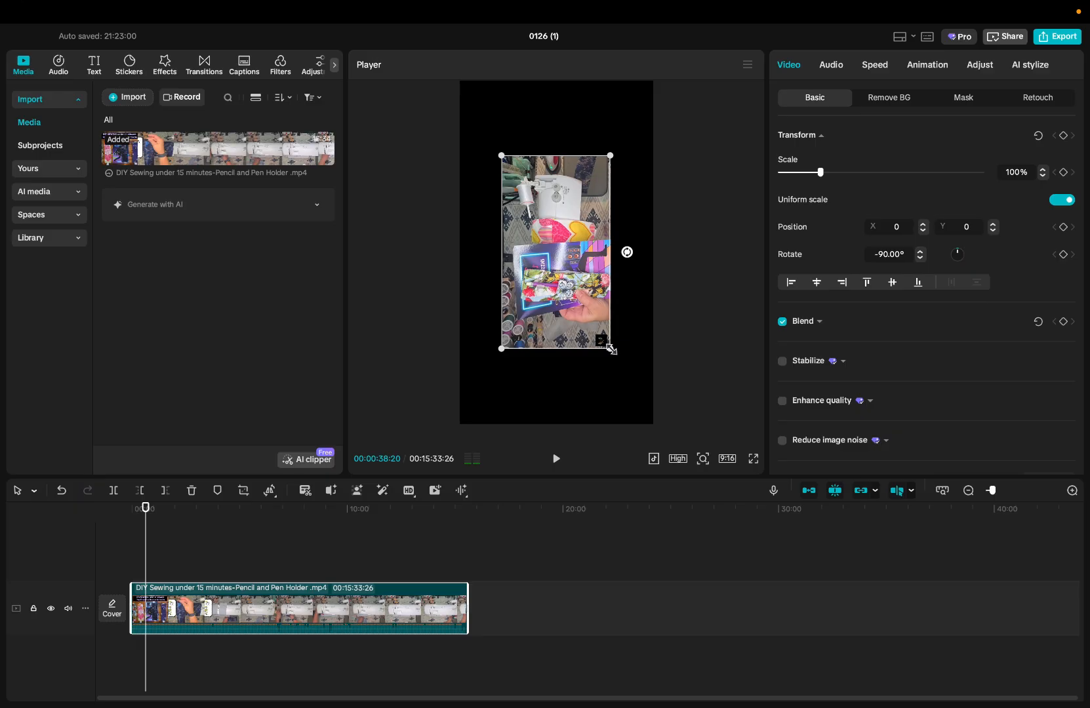
pyautogui.moveTo(612, 349); pyautogui.dragTo(659, 459)
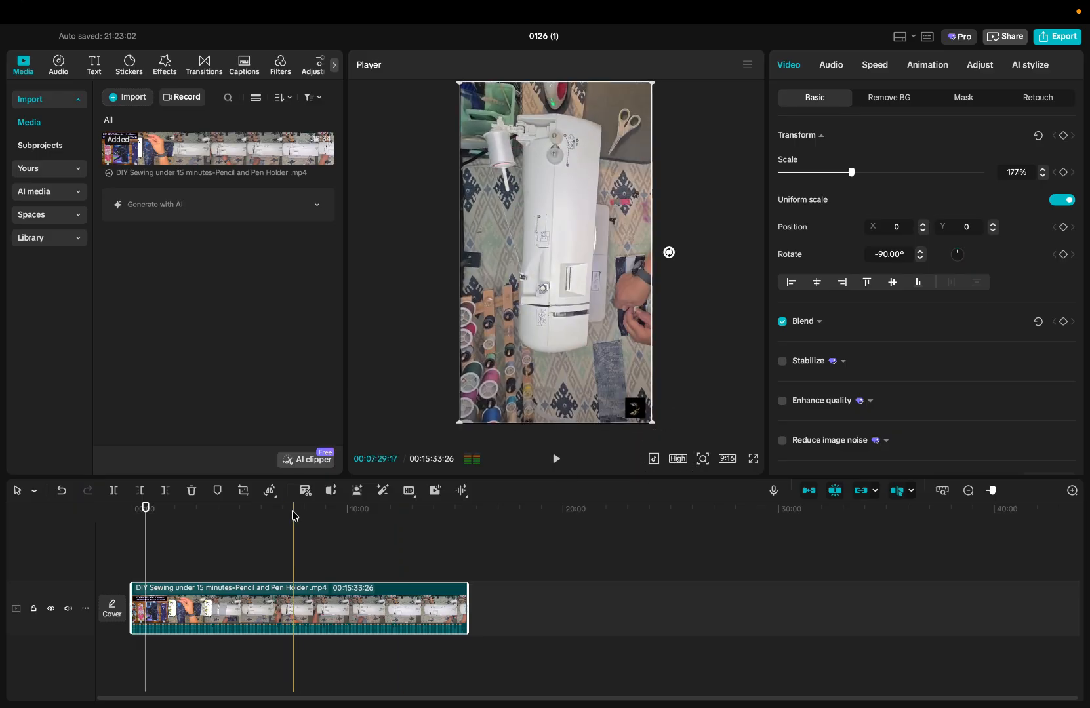
# Step: Split the video clip into four segments at about 2:26, 7:08 and 11:55
pyautogui.moveTo(141, 540); pyautogui.dragTo(185, 547)
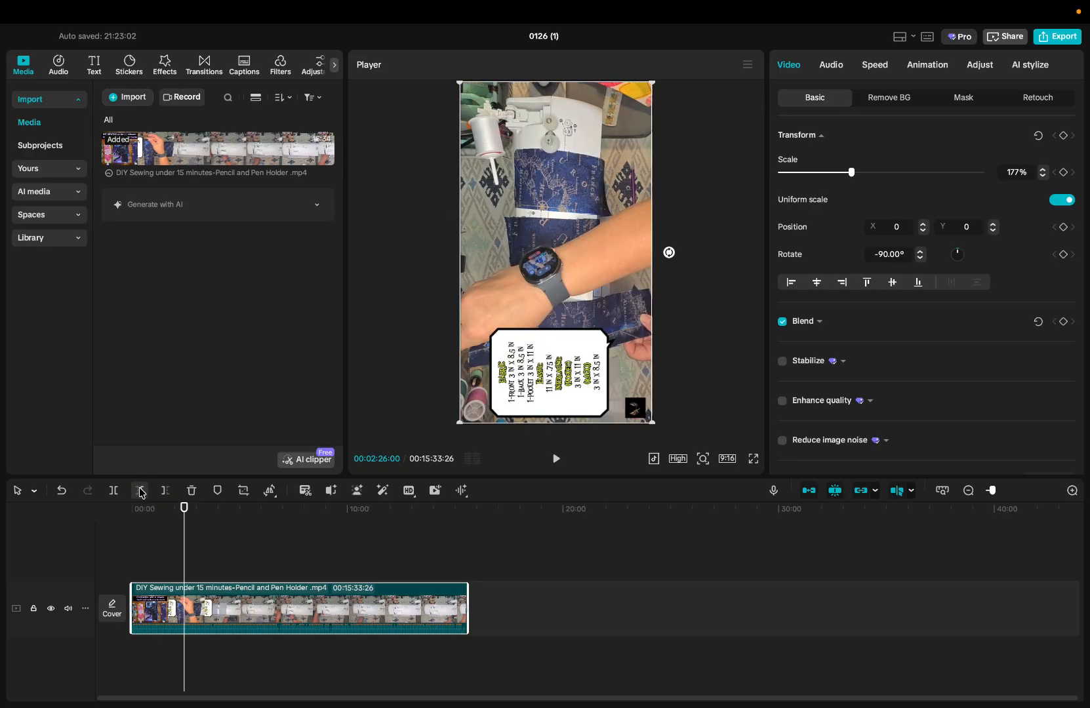
pyautogui.click(114, 491)
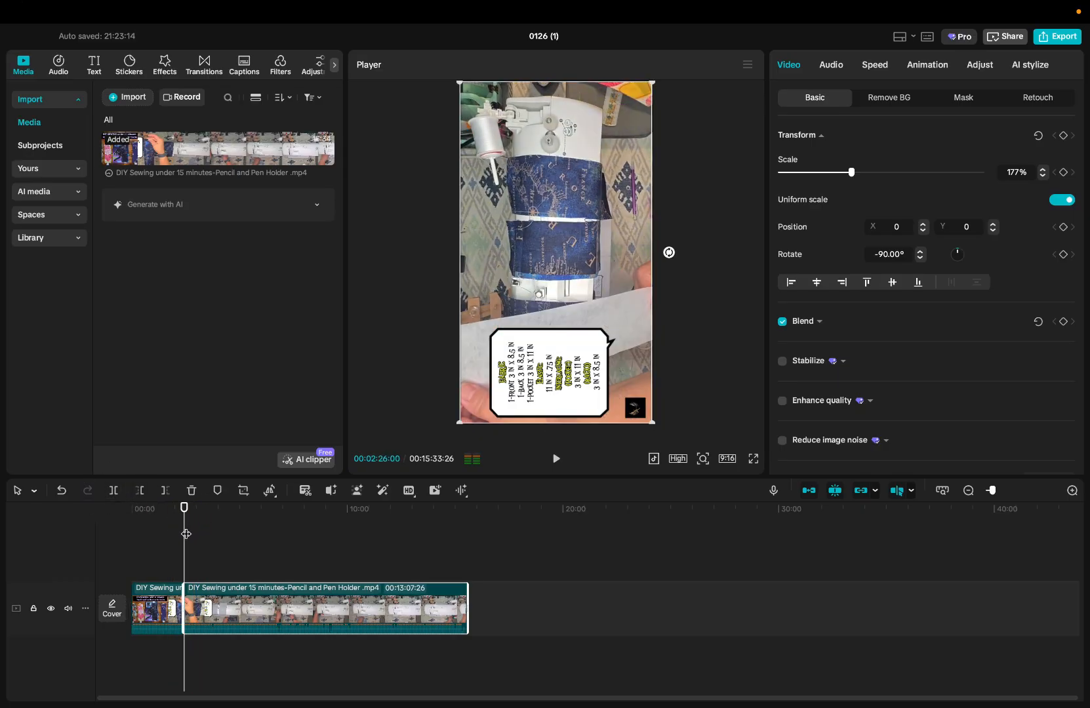
pyautogui.moveTo(186, 533); pyautogui.dragTo(389, 536)
pyautogui.click(116, 492)
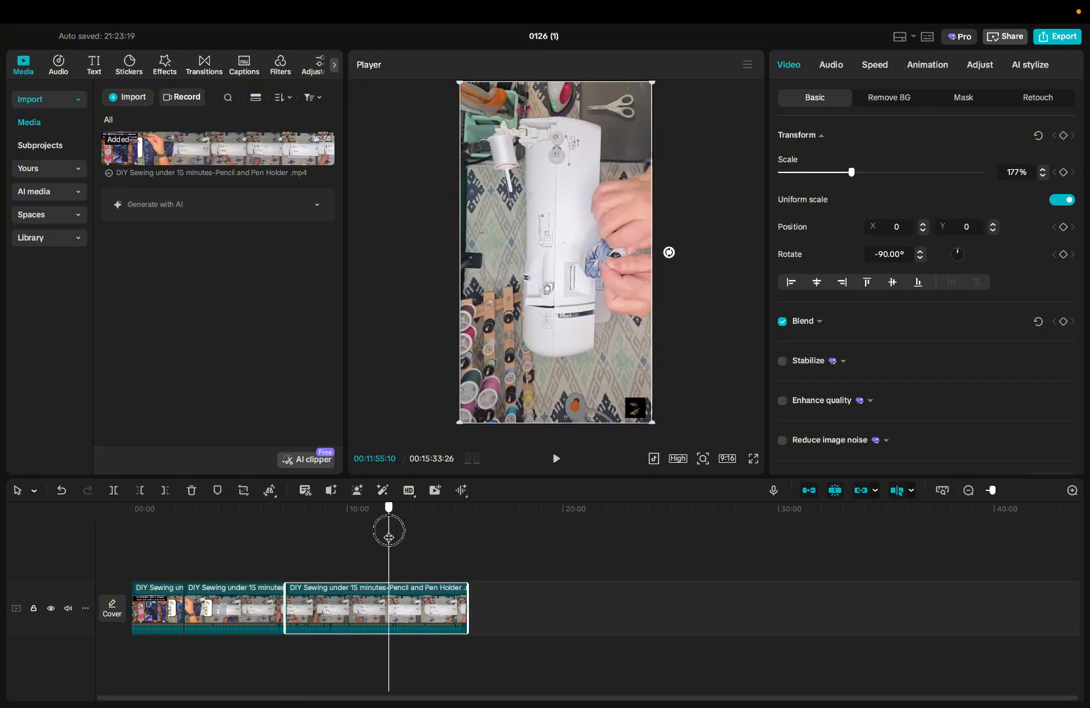
pyautogui.click(113, 490)
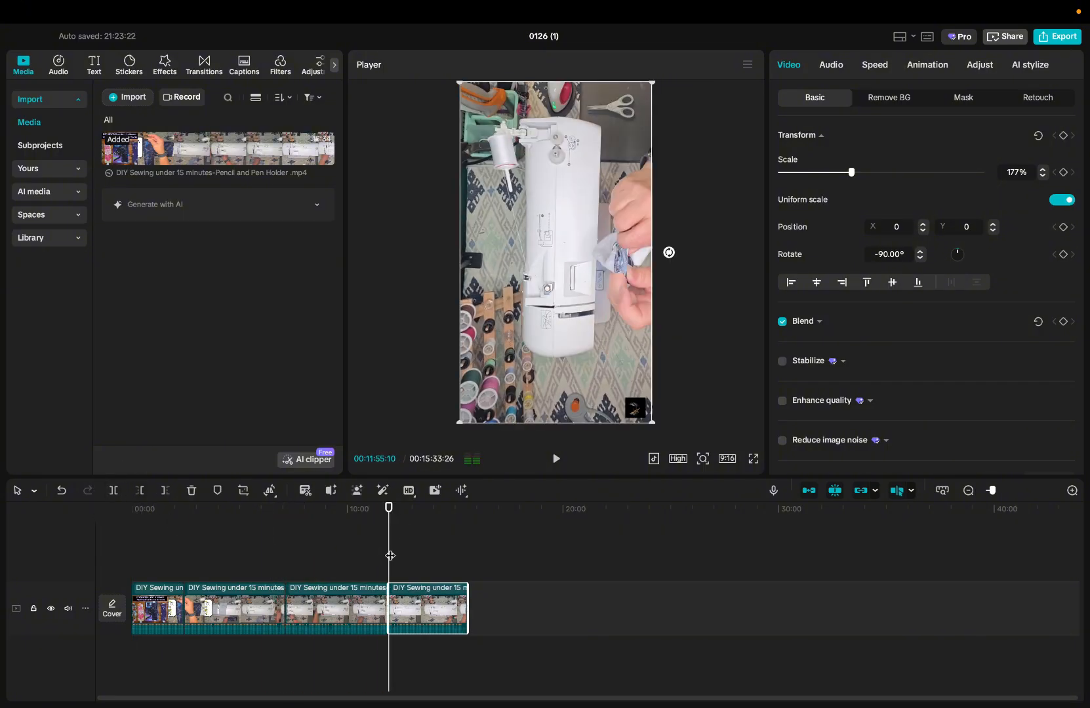
# Step: Set the first segment's speed to 10x and the second segment's speed to 9.44x
pyautogui.click(94, 551)
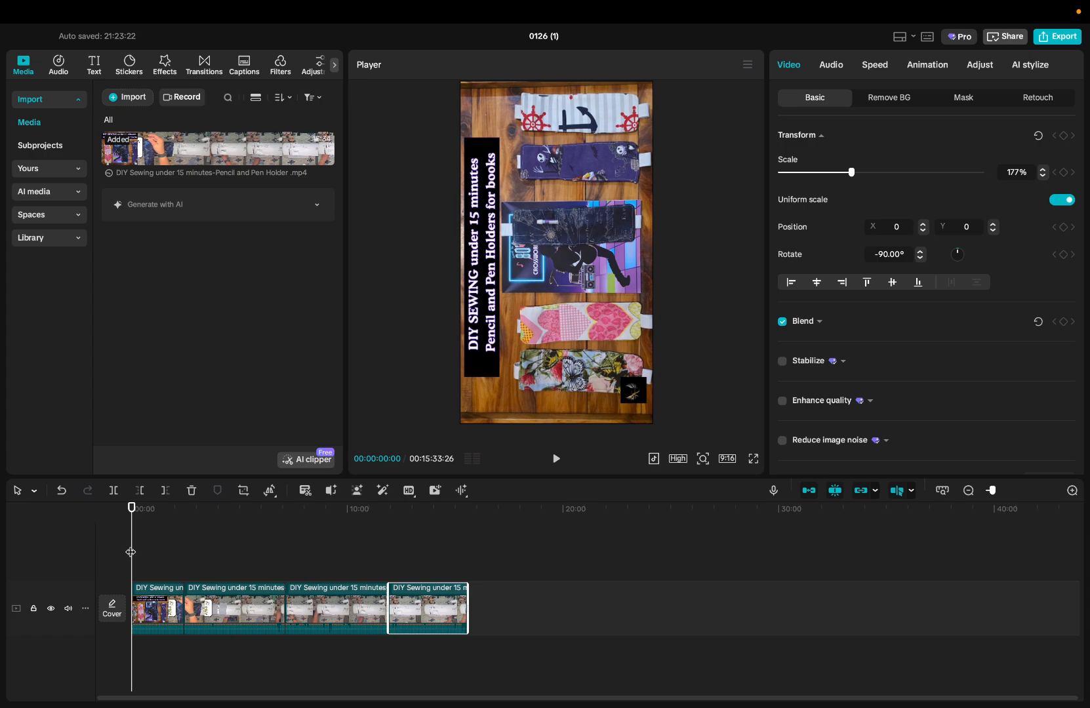
pyautogui.moveTo(130, 552); pyautogui.dragTo(138, 542)
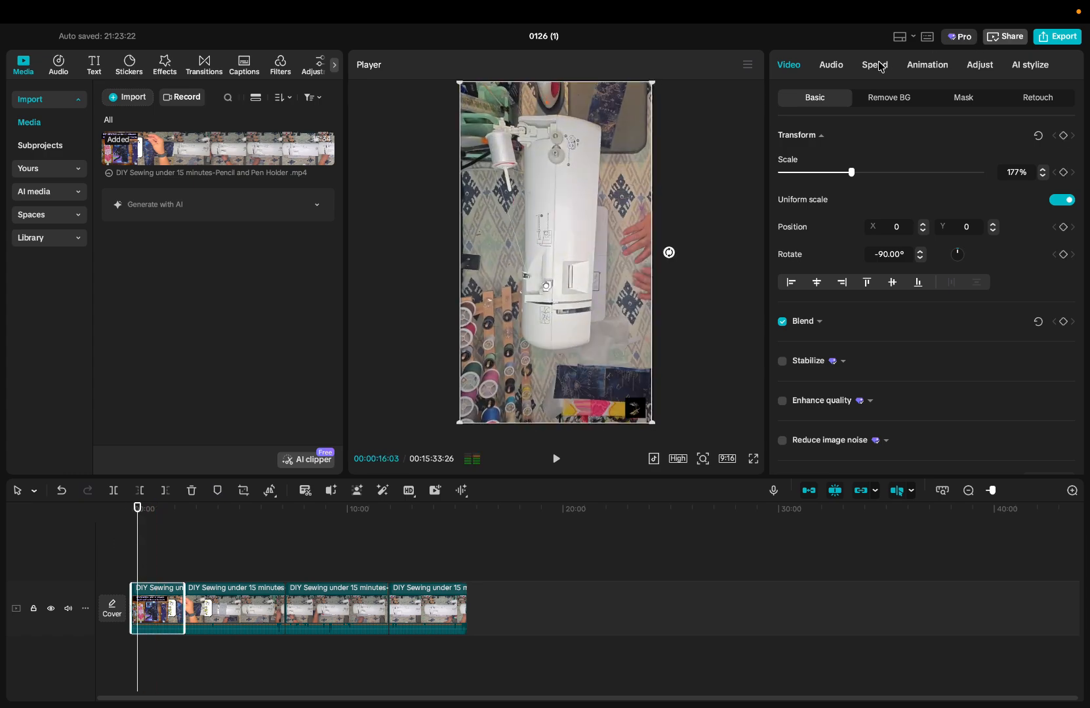
pyautogui.click(873, 68)
pyautogui.moveTo(819, 154); pyautogui.dragTo(963, 156)
pyautogui.click(213, 596)
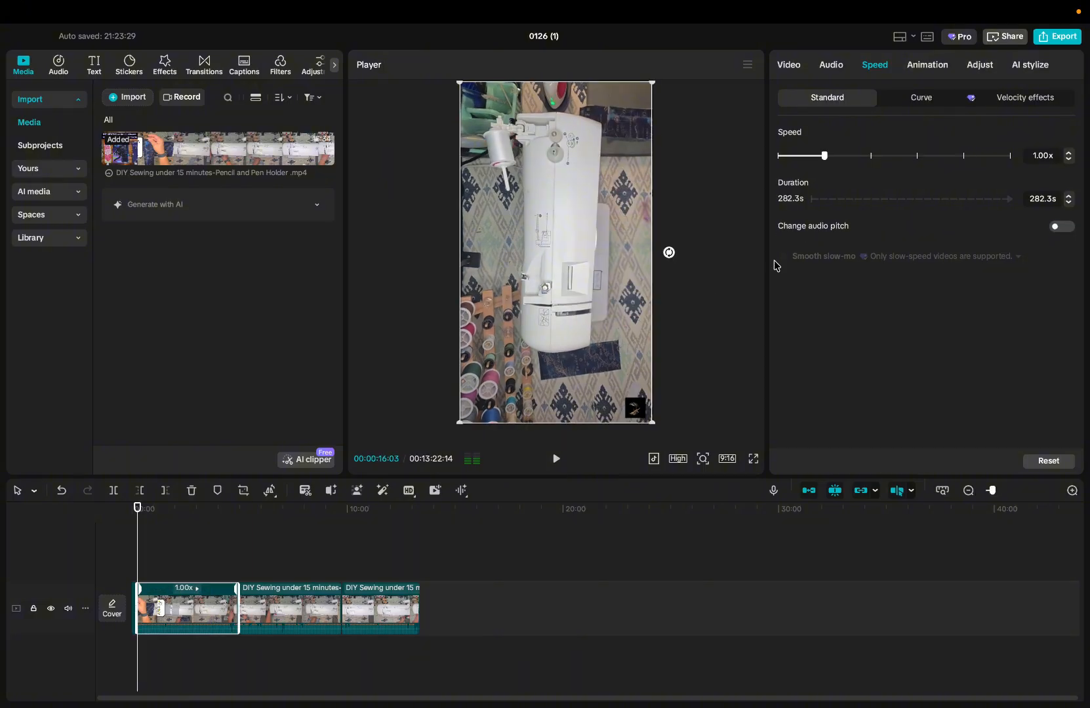
pyautogui.moveTo(824, 159); pyautogui.dragTo(957, 161)
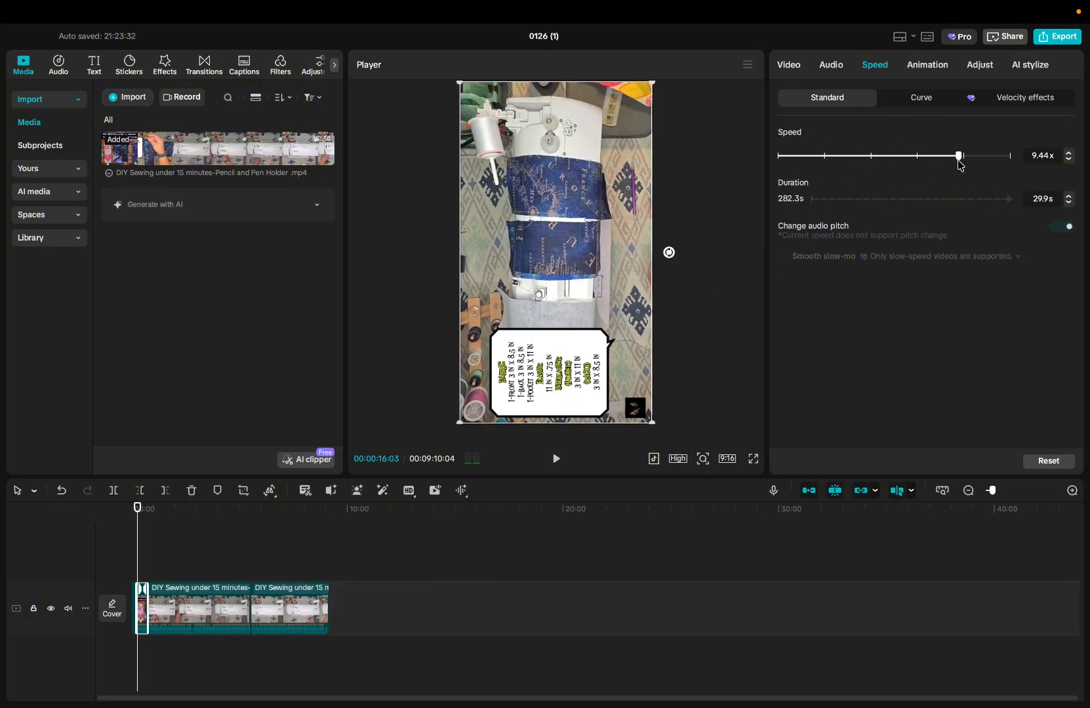
# Step: Set the speed of both the third and the fourth segment to 10x
pyautogui.click(188, 653)
pyautogui.click(194, 604)
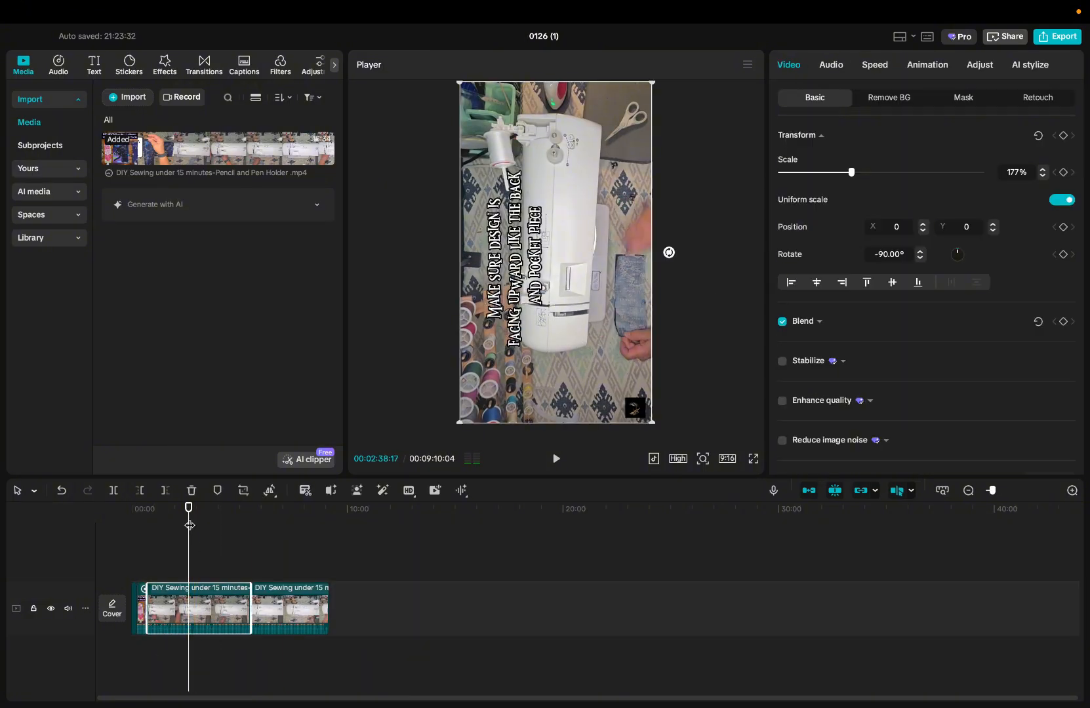
pyautogui.moveTo(188, 517); pyautogui.dragTo(173, 528)
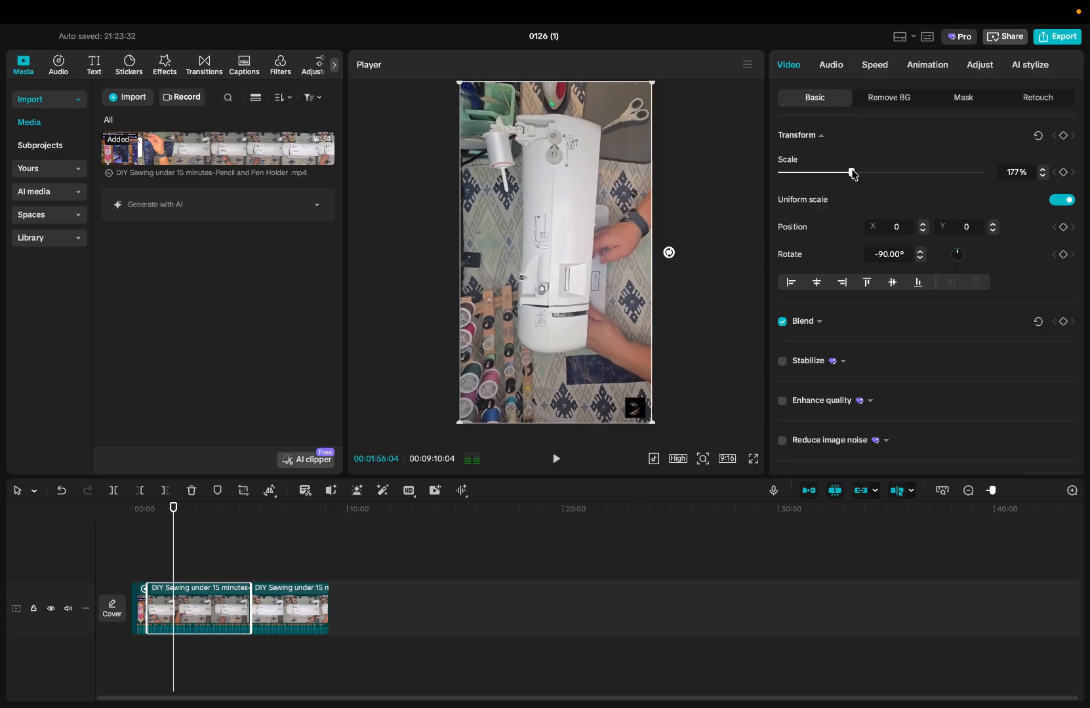
pyautogui.click(872, 65)
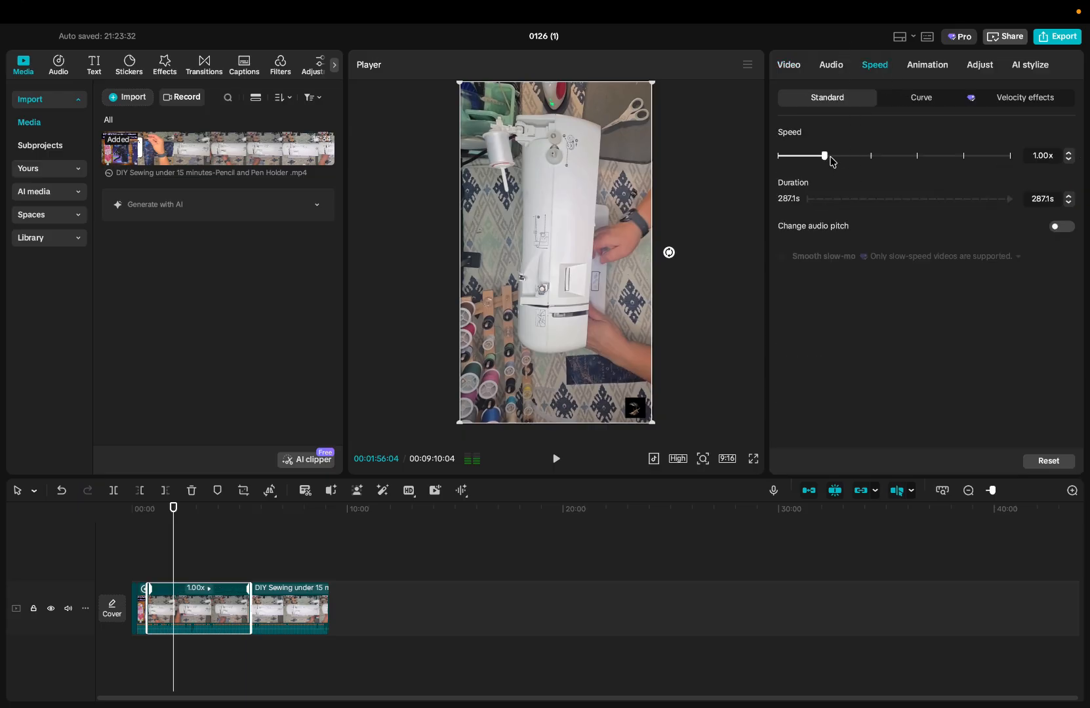
pyautogui.moveTo(831, 162); pyautogui.dragTo(963, 162)
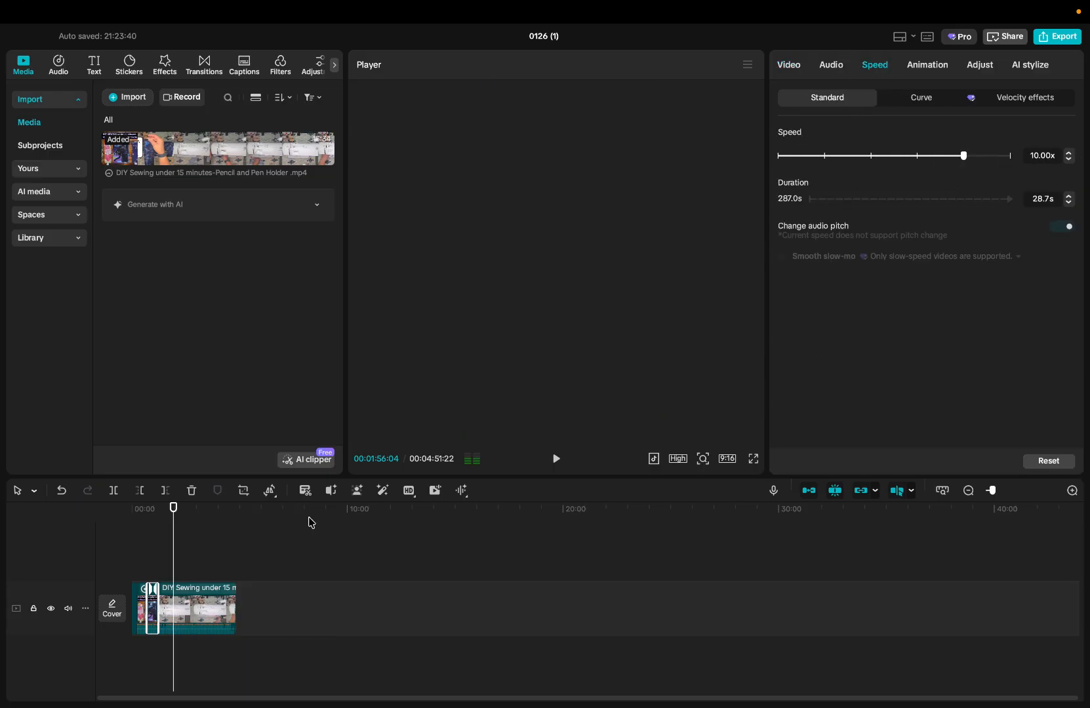
pyautogui.click(196, 607)
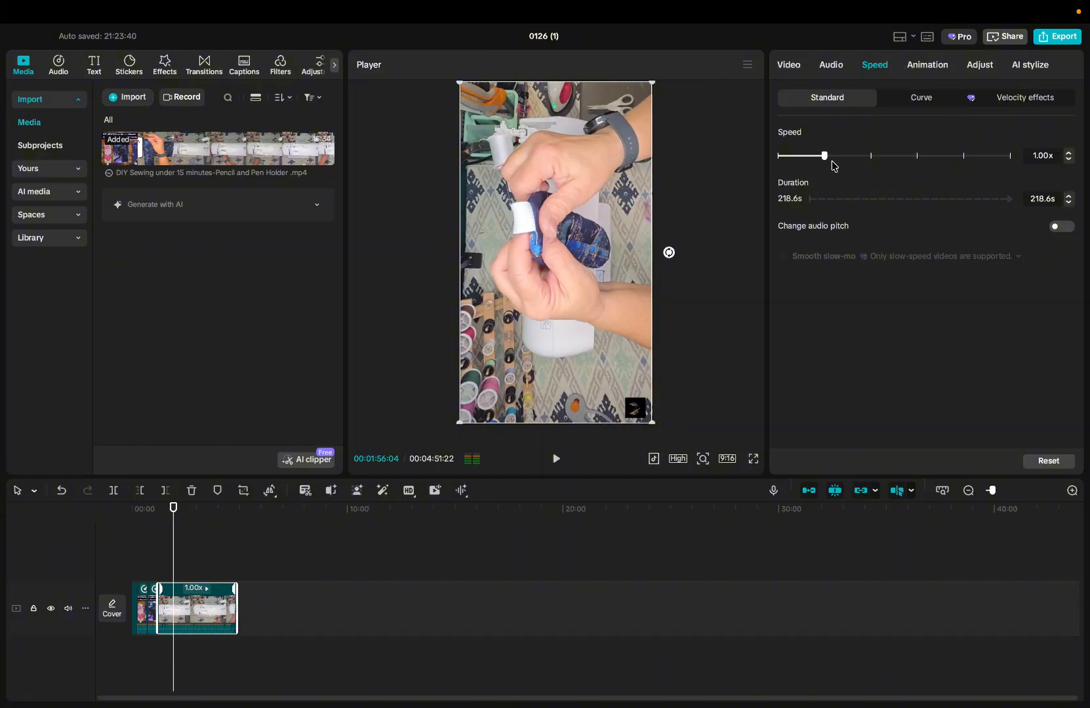
pyautogui.moveTo(831, 162); pyautogui.dragTo(961, 156)
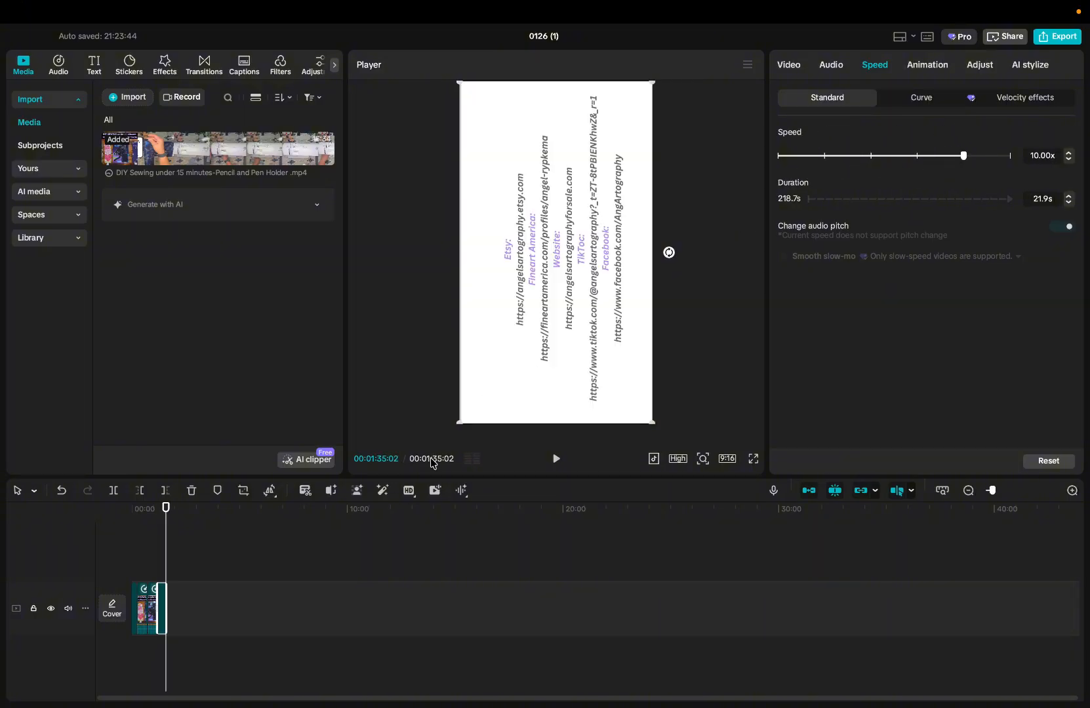
# Step: Split the last sped-up segment at 00:01:22:23
pyautogui.click(753, 457)
pyautogui.click(728, 655)
pyautogui.moveTo(990, 493); pyautogui.dragTo(1006, 490)
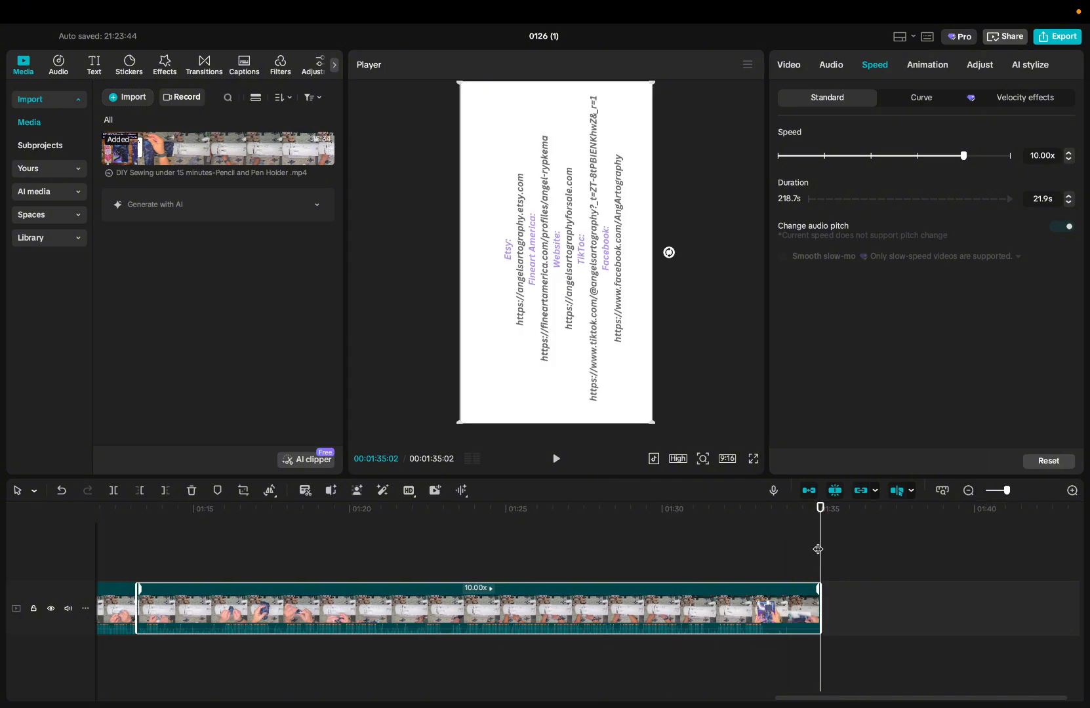
pyautogui.moveTo(818, 549); pyautogui.dragTo(436, 512)
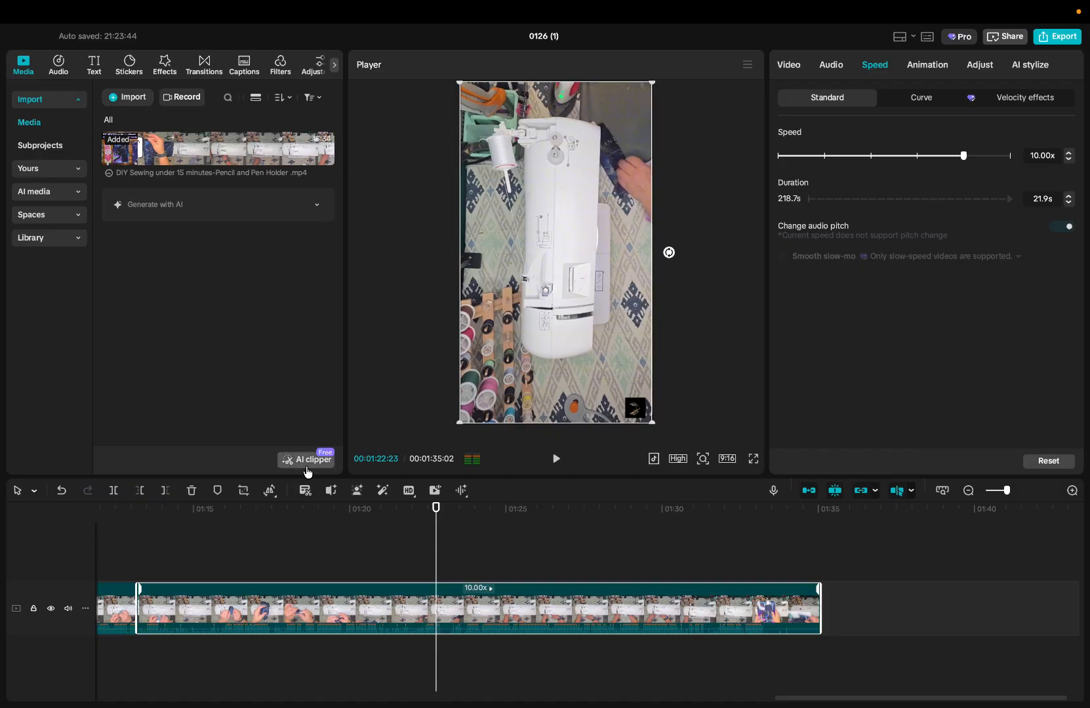
pyautogui.click(119, 491)
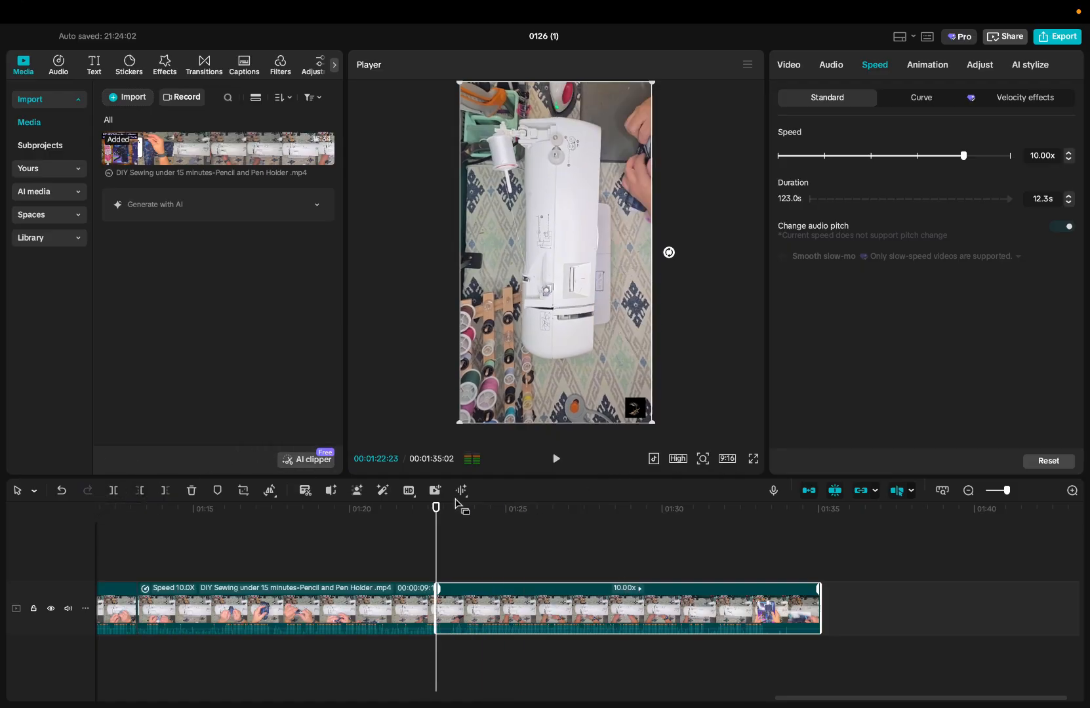
# Step: Lower the last segment's volume to -∞ dB and split it at 00:01:29:17
pyautogui.click(559, 576)
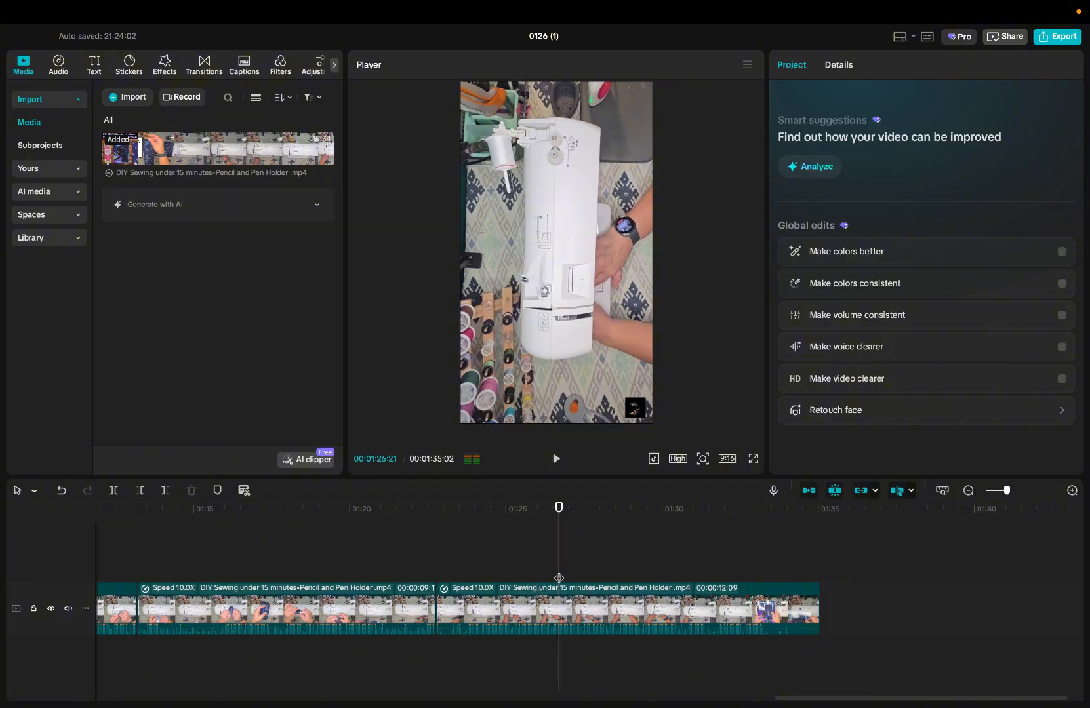
pyautogui.click(507, 609)
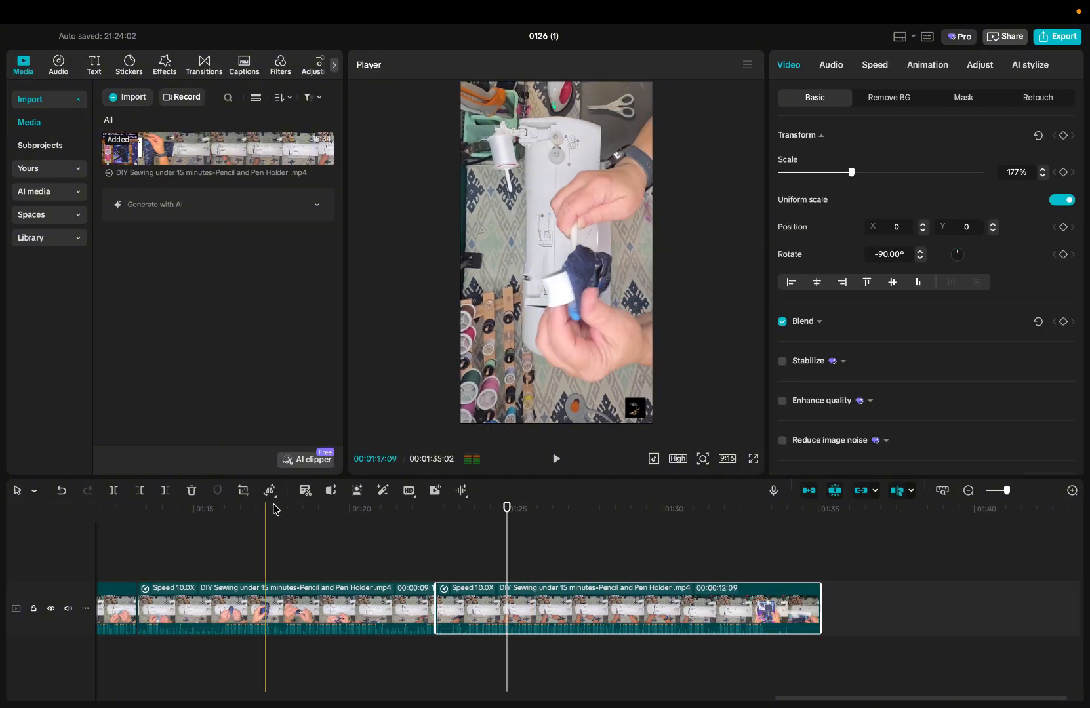
pyautogui.moveTo(507, 525); pyautogui.dragTo(647, 523)
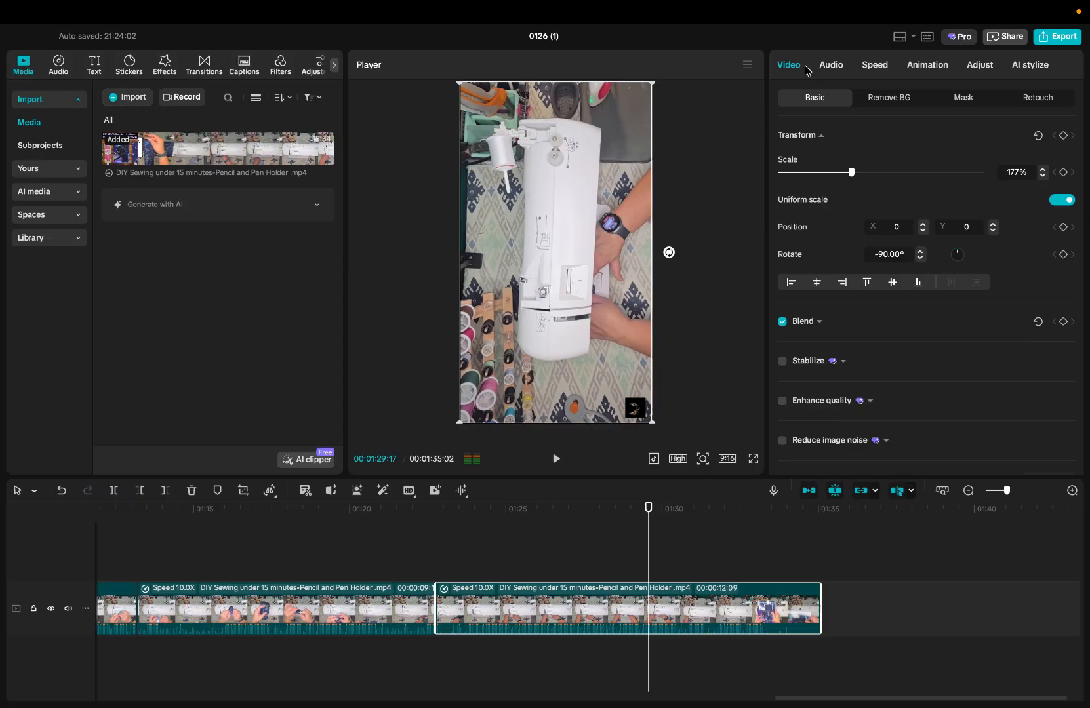
pyautogui.click(831, 66)
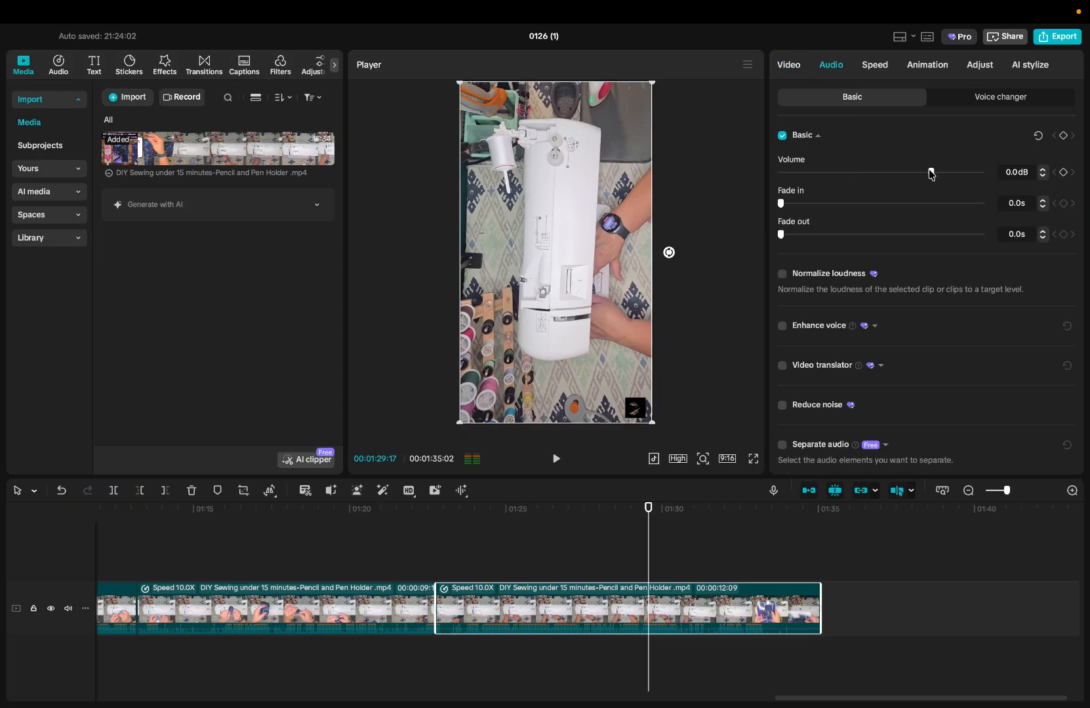
pyautogui.moveTo(931, 173); pyautogui.dragTo(752, 178)
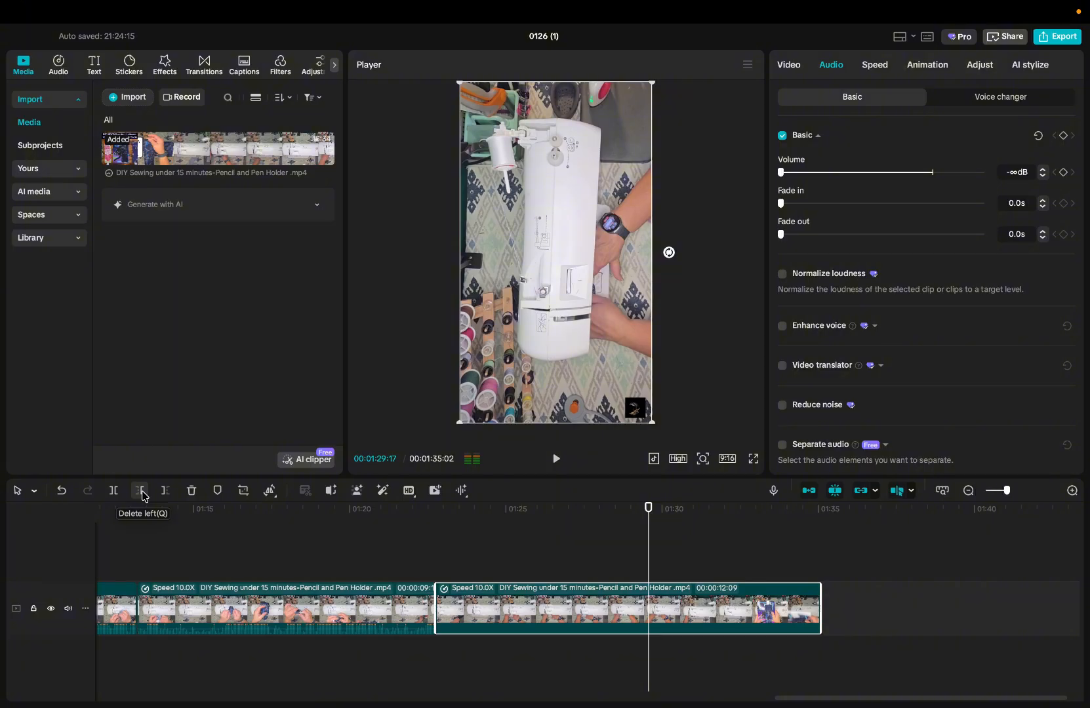
pyautogui.click(115, 491)
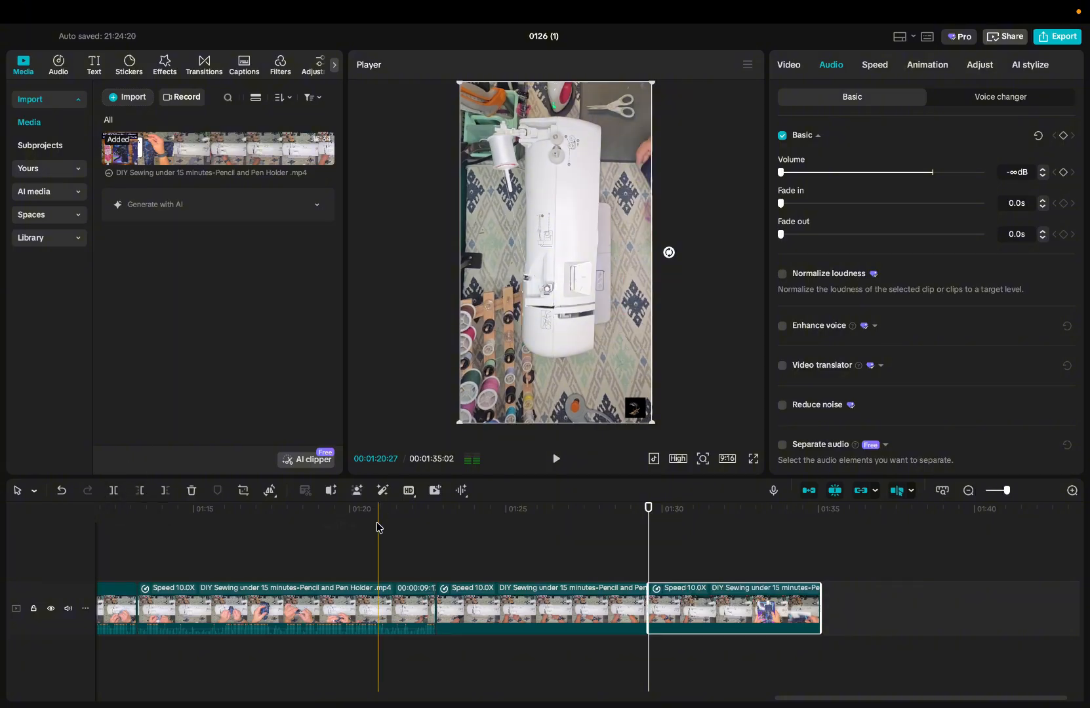
# Step: Return to the start of the timeline and mute the clip audio of the whole video track
pyautogui.moveTo(648, 533); pyautogui.dragTo(88, 579)
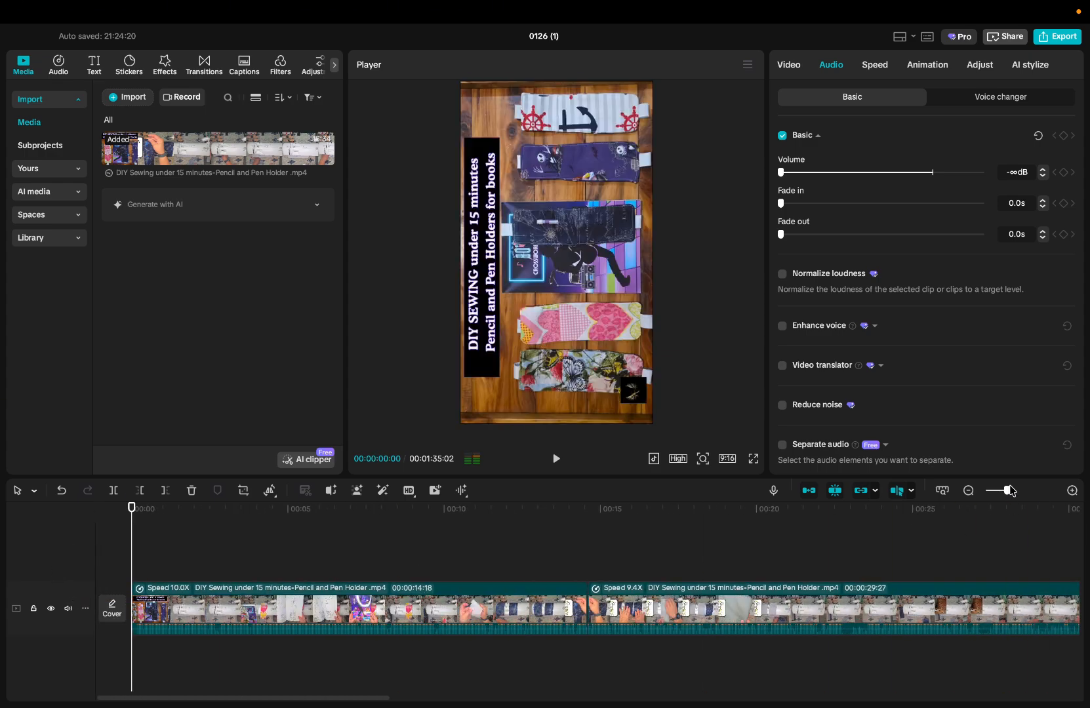
pyautogui.click(986, 490)
pyautogui.click(151, 608)
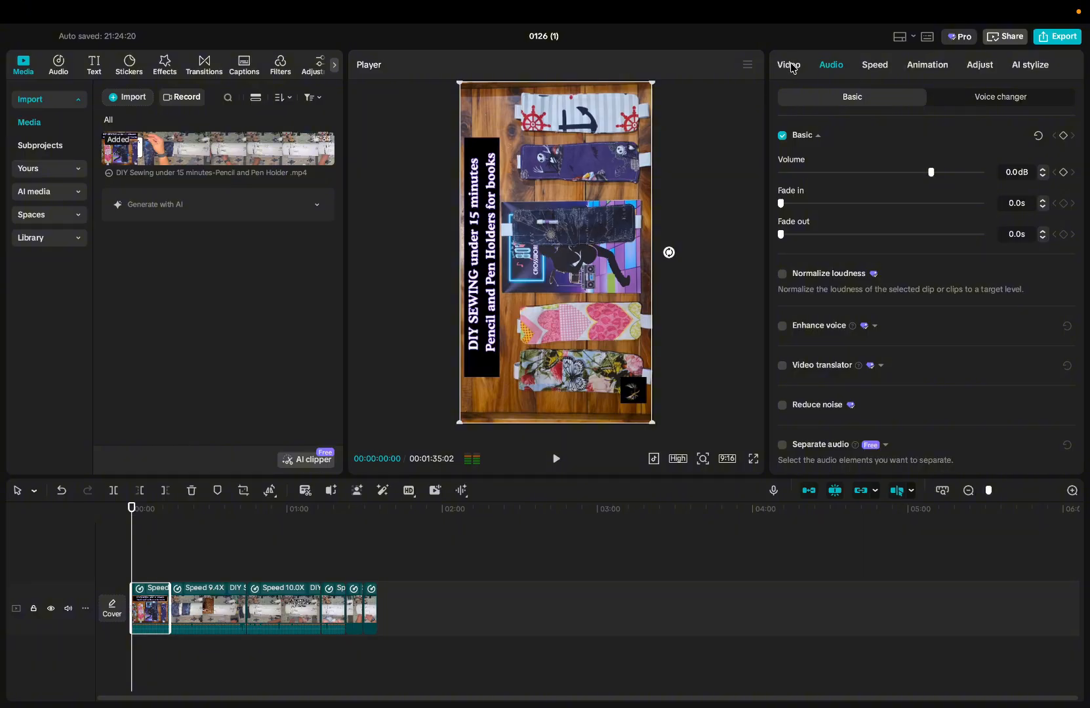
pyautogui.click(206, 610)
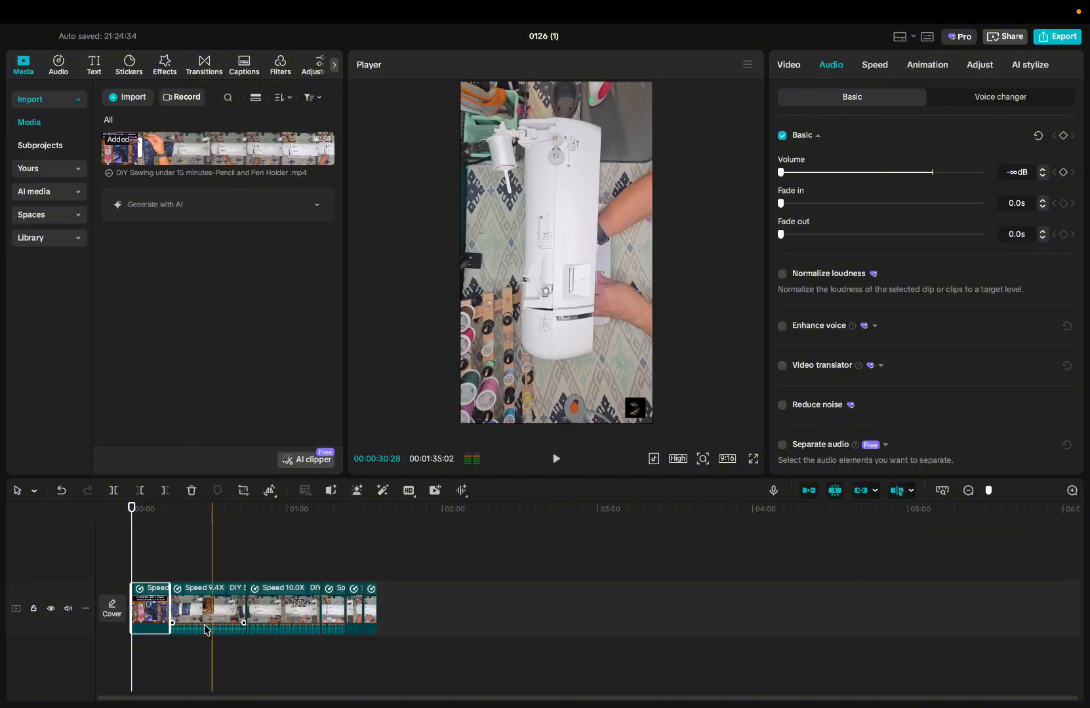
pyautogui.click(69, 609)
pyautogui.click(70, 609)
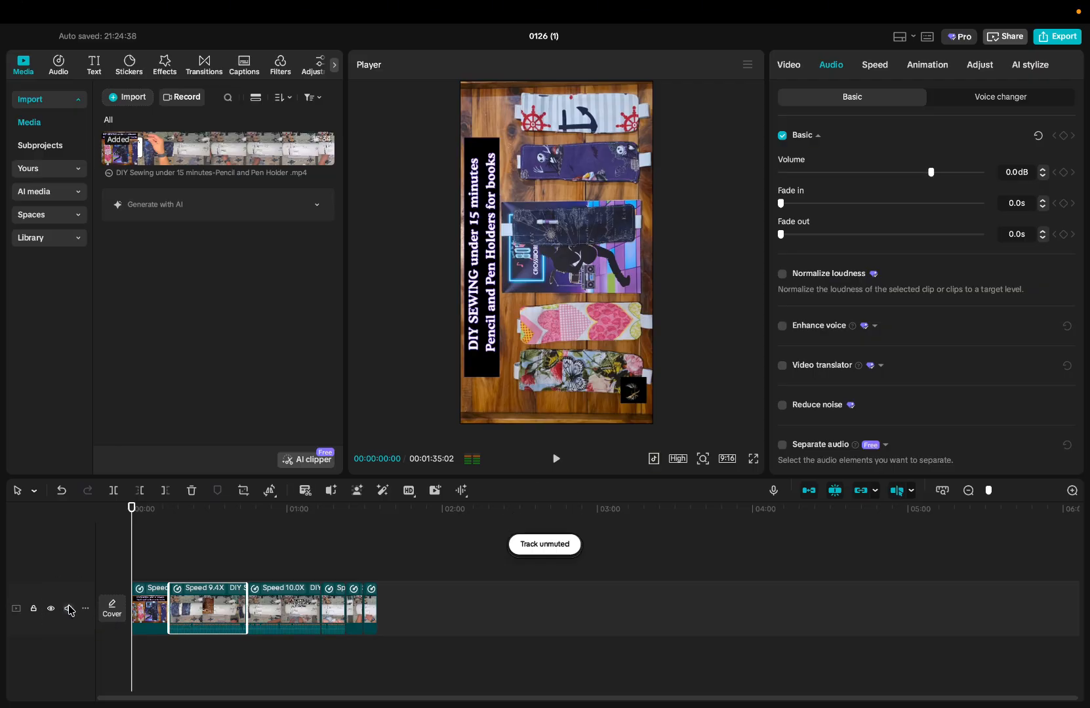
pyautogui.click(85, 610)
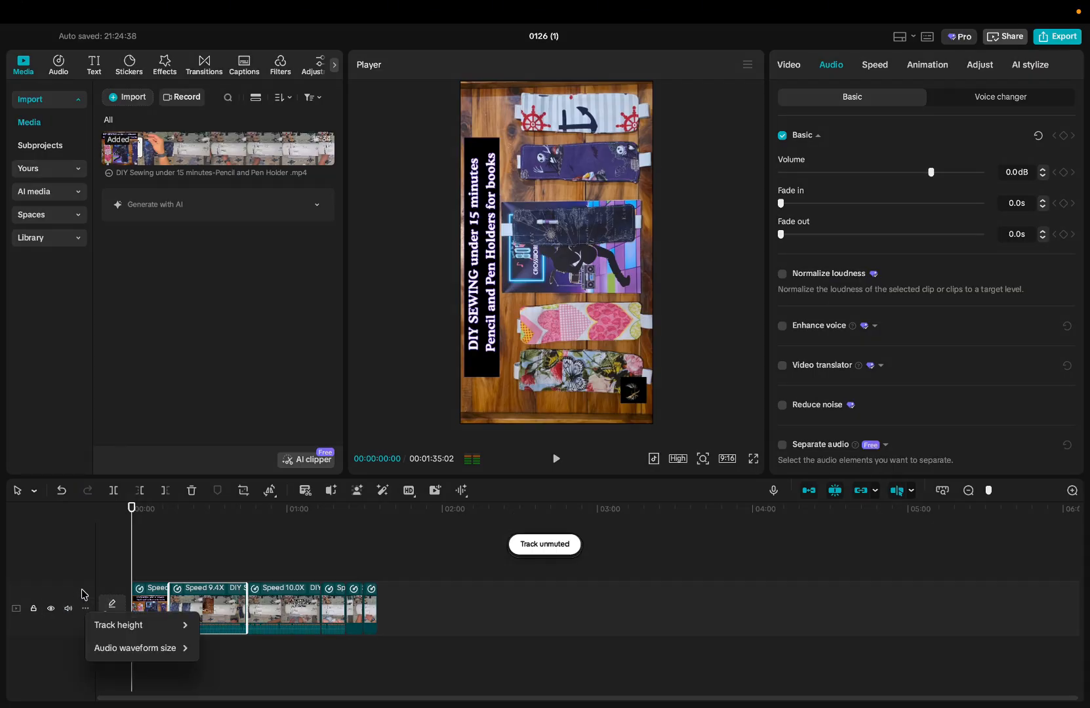
pyautogui.click(68, 609)
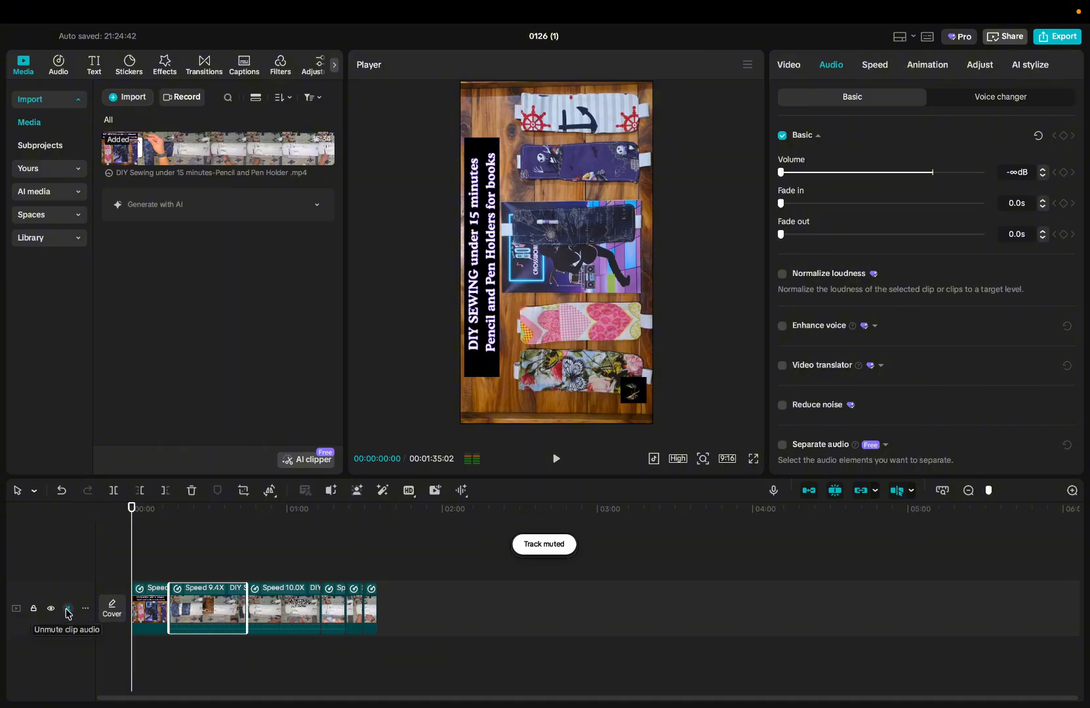
# Step: Play back the opening segment from about 8 seconds in, then return to the start of the timeline
pyautogui.moveTo(129, 535); pyautogui.dragTo(152, 537)
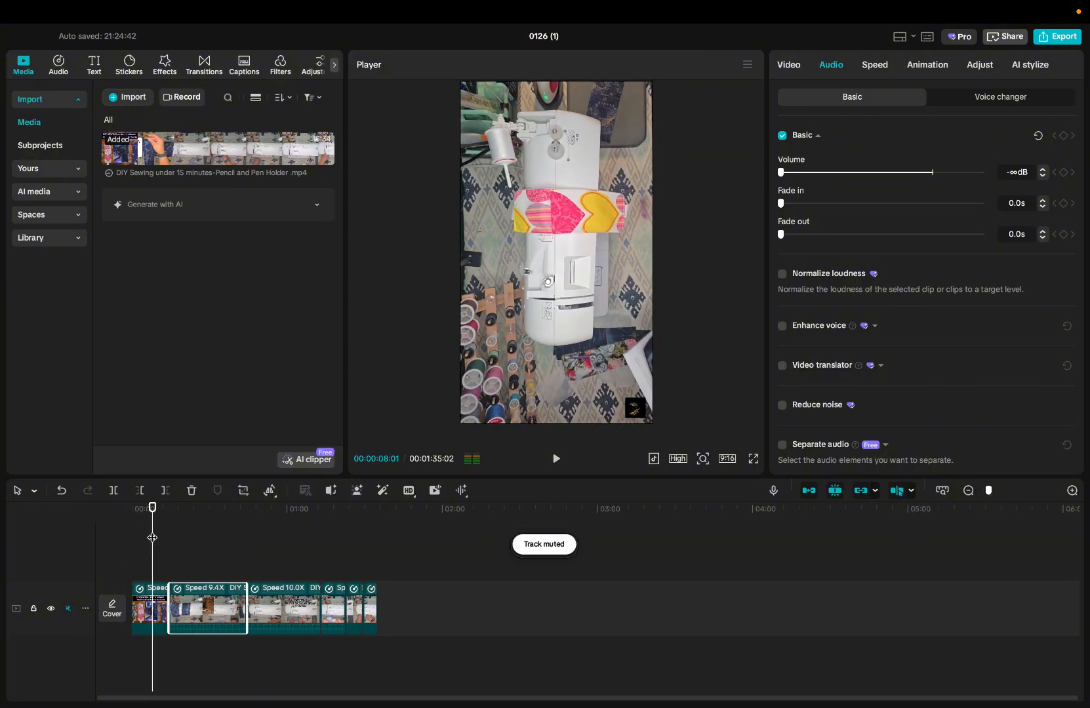
pyautogui.click(550, 459)
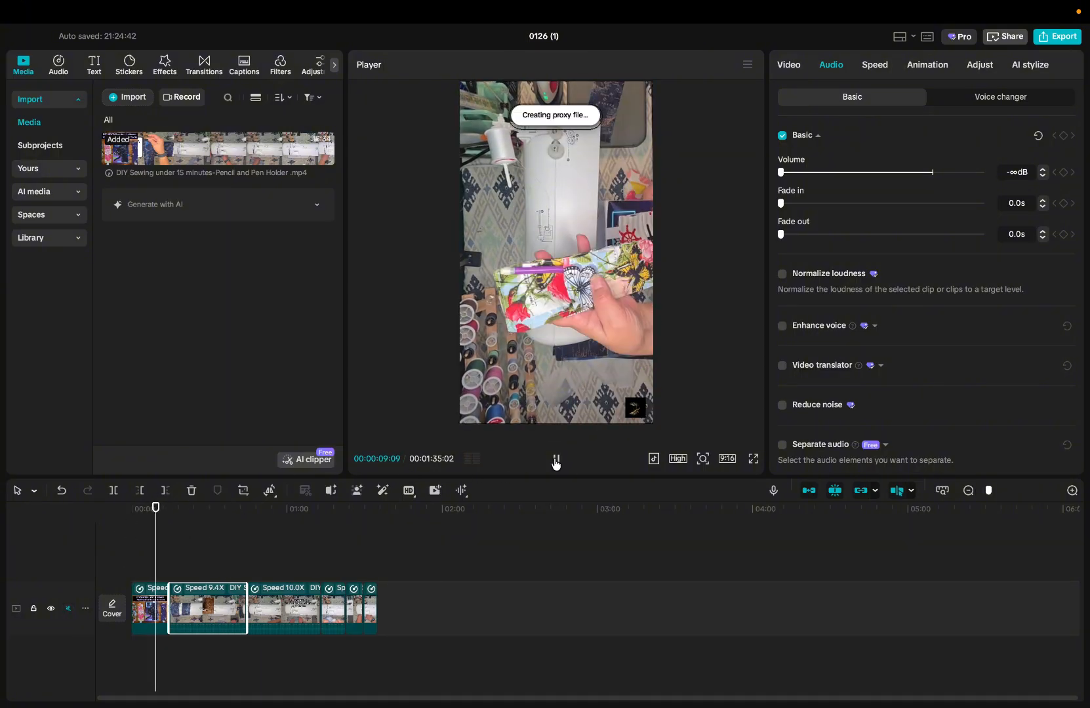
pyautogui.moveTo(177, 545); pyautogui.dragTo(70, 548)
pyautogui.click(556, 458)
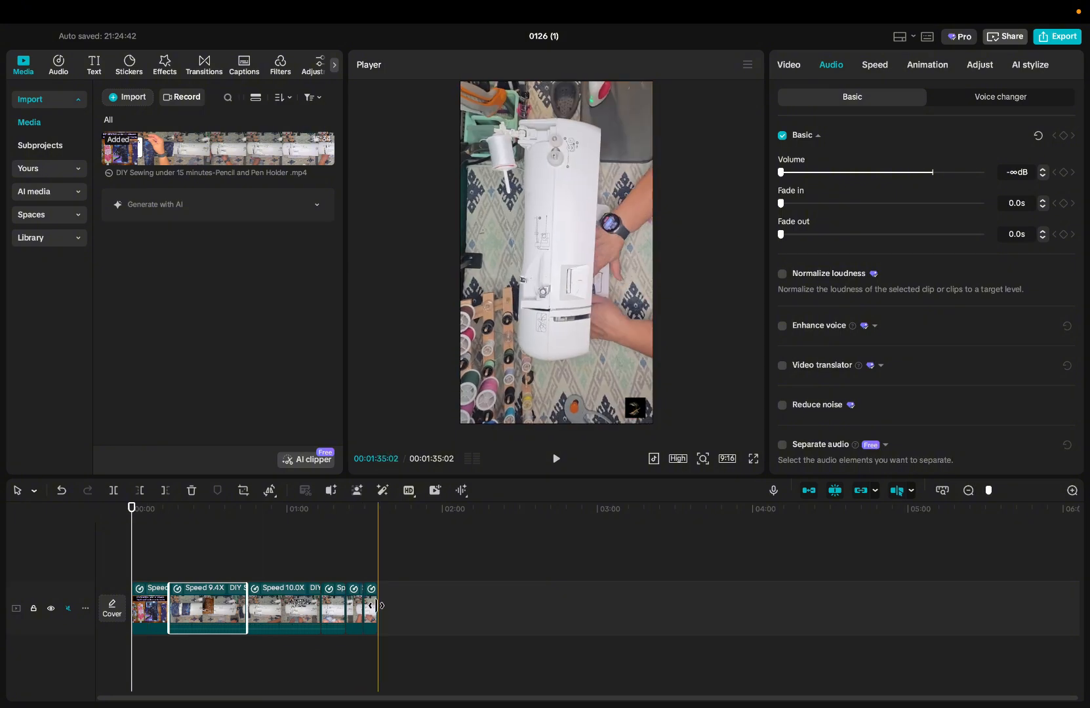
# Step: Delete the last three segments at the end of the video track
pyautogui.click(374, 610)
pyautogui.press('Delete')
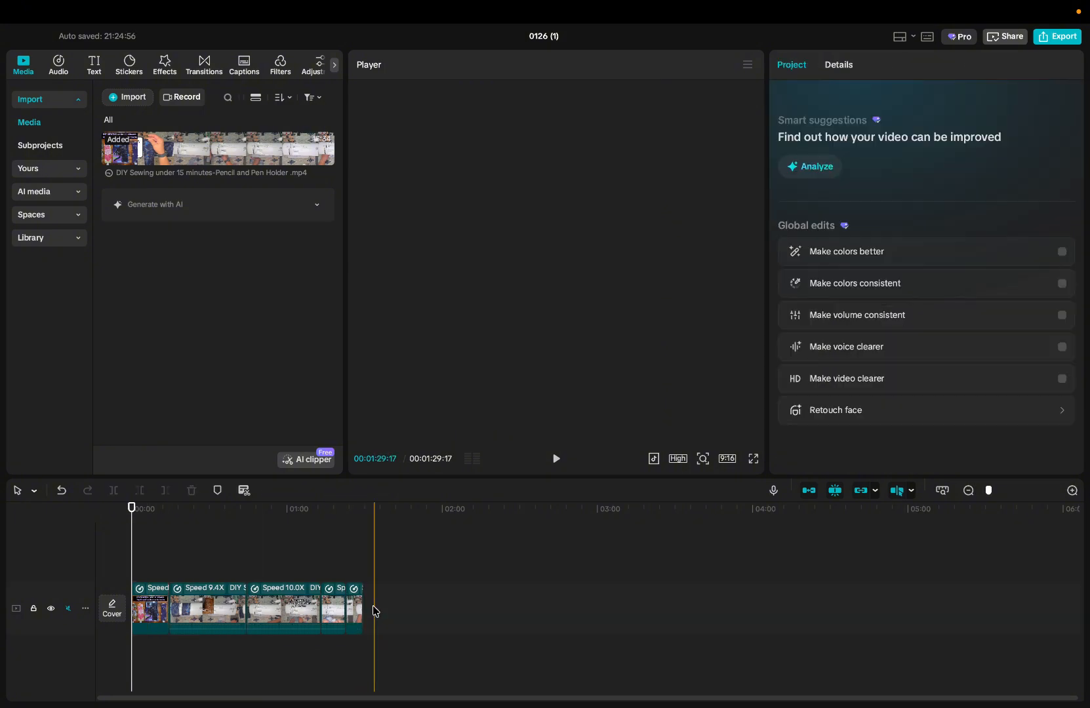
pyautogui.click(354, 609)
pyautogui.press('Delete')
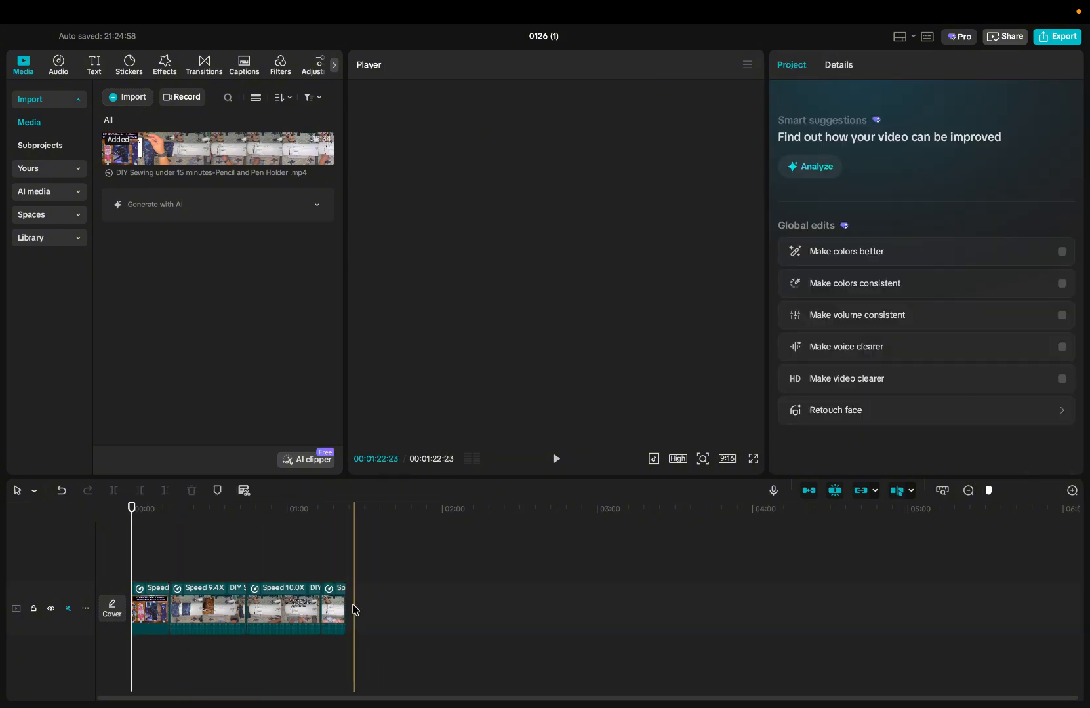
pyautogui.click(335, 607)
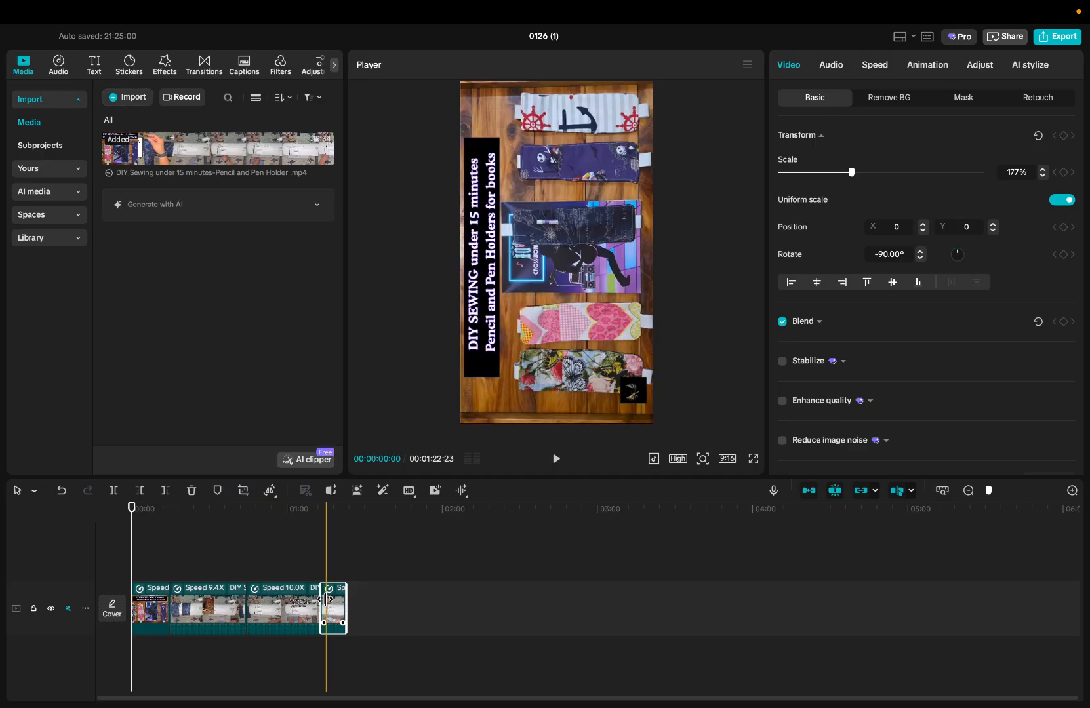
pyautogui.press('Delete')
# Step: Delete the 9.4x segment between the opening segment and the remaining 10x segment
pyautogui.click(295, 604)
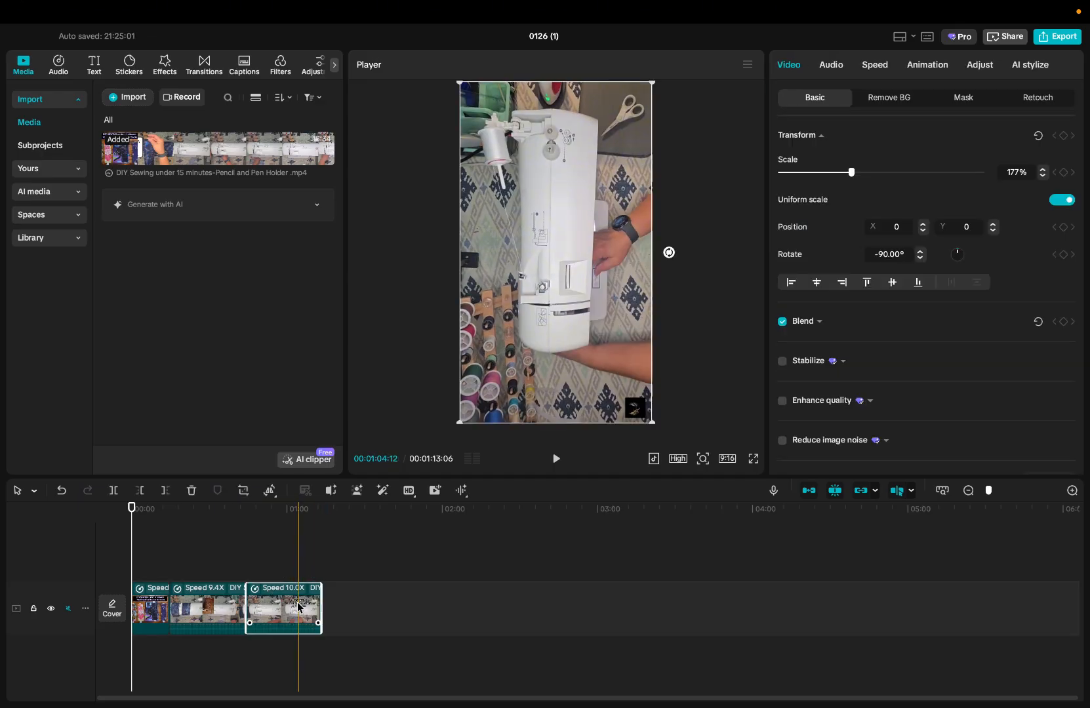
pyautogui.click(214, 603)
pyautogui.press('Delete')
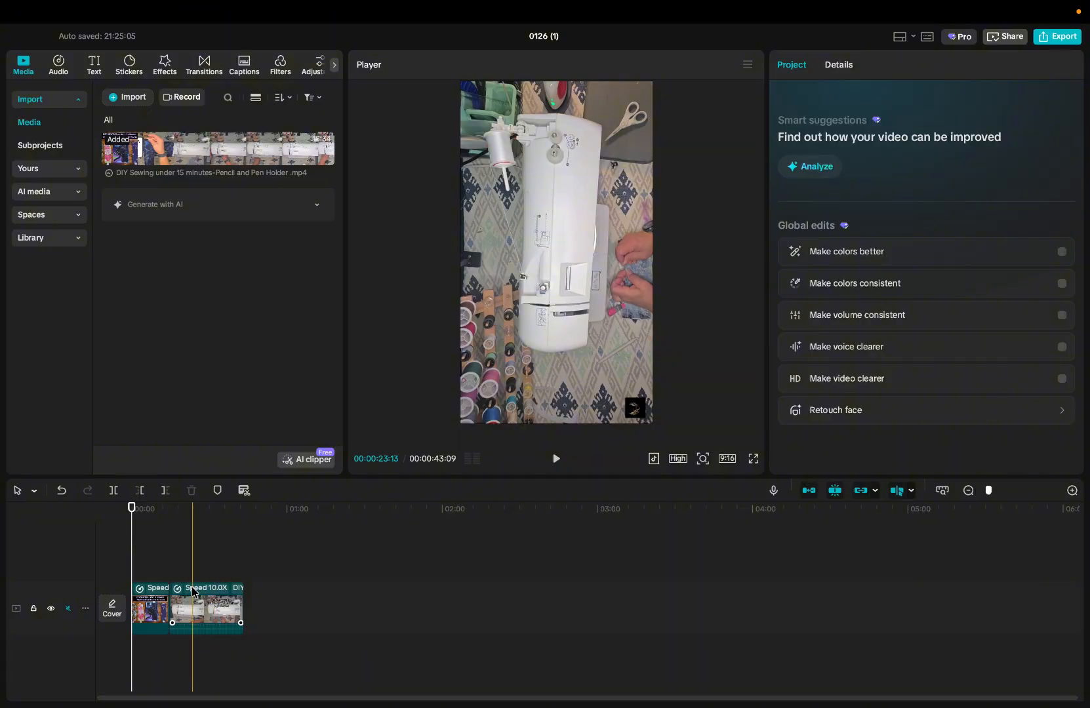
# Step: Preview the shortened video, including the 10x segment, and return to the start of the timeline
pyautogui.click(555, 459)
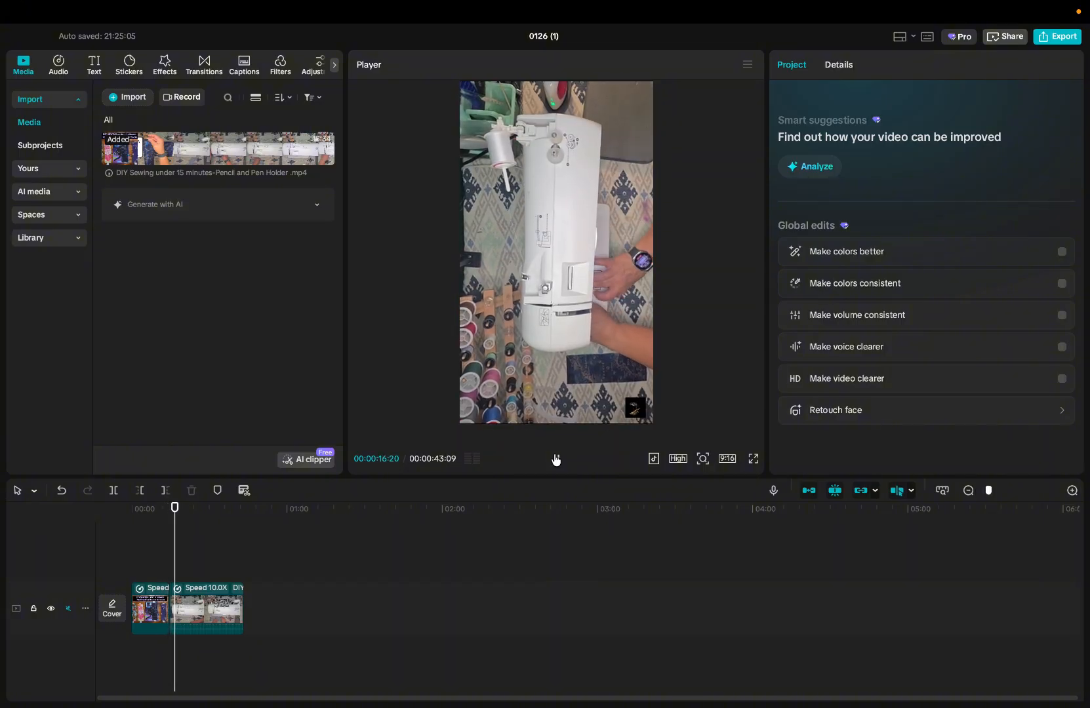
pyautogui.moveTo(177, 531); pyautogui.dragTo(225, 539)
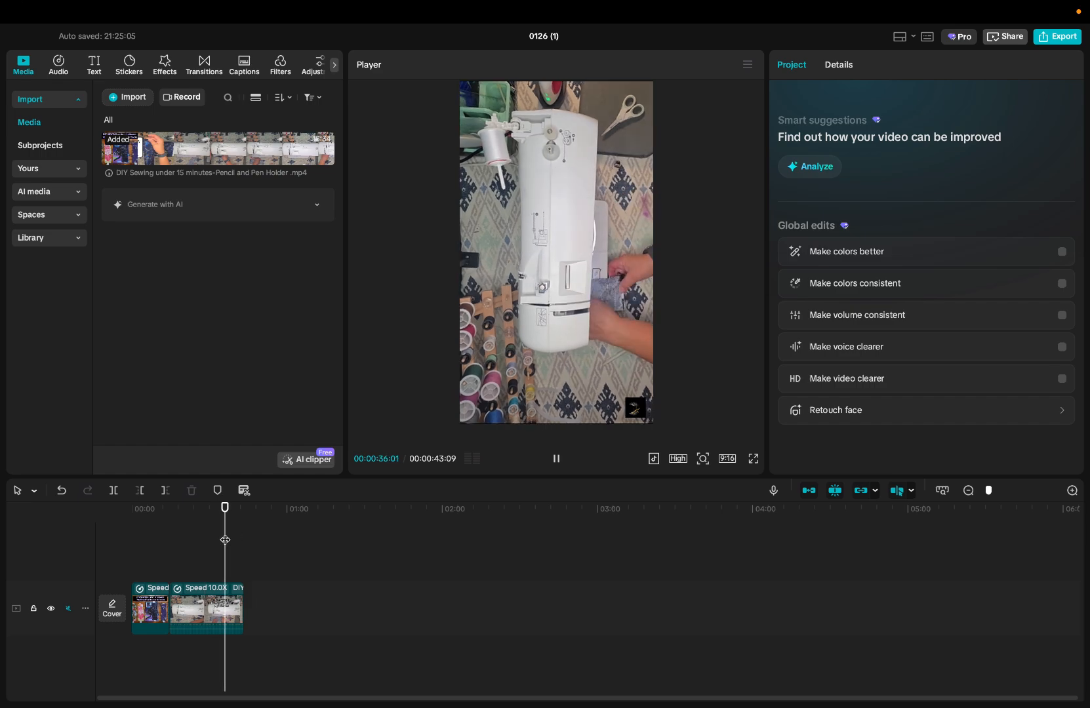
pyautogui.click(556, 459)
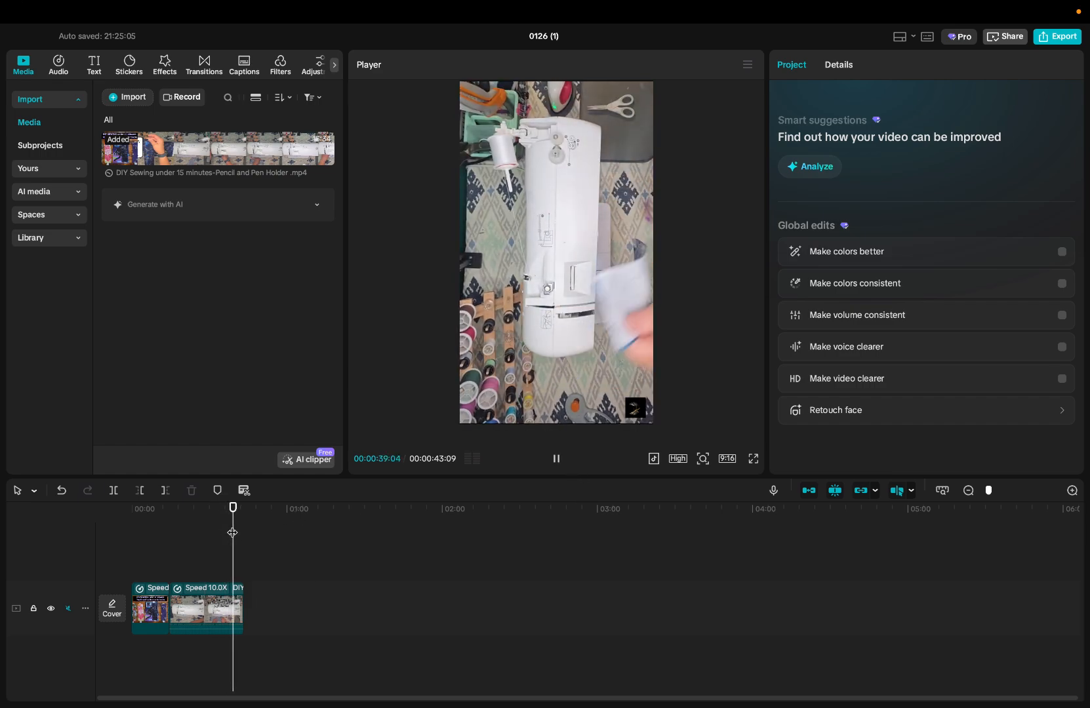
pyautogui.moveTo(235, 509); pyautogui.dragTo(85, 533)
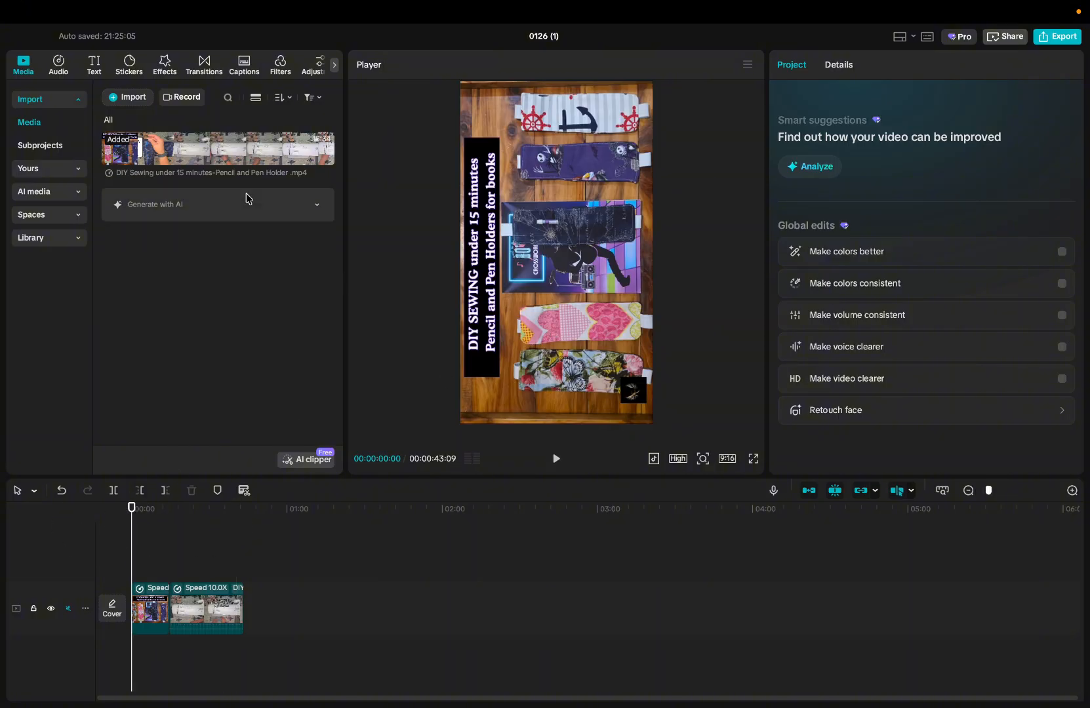
# Step: Add the favorite music track "Flying over the blue lake" at the start of the timeline
pyautogui.click(57, 69)
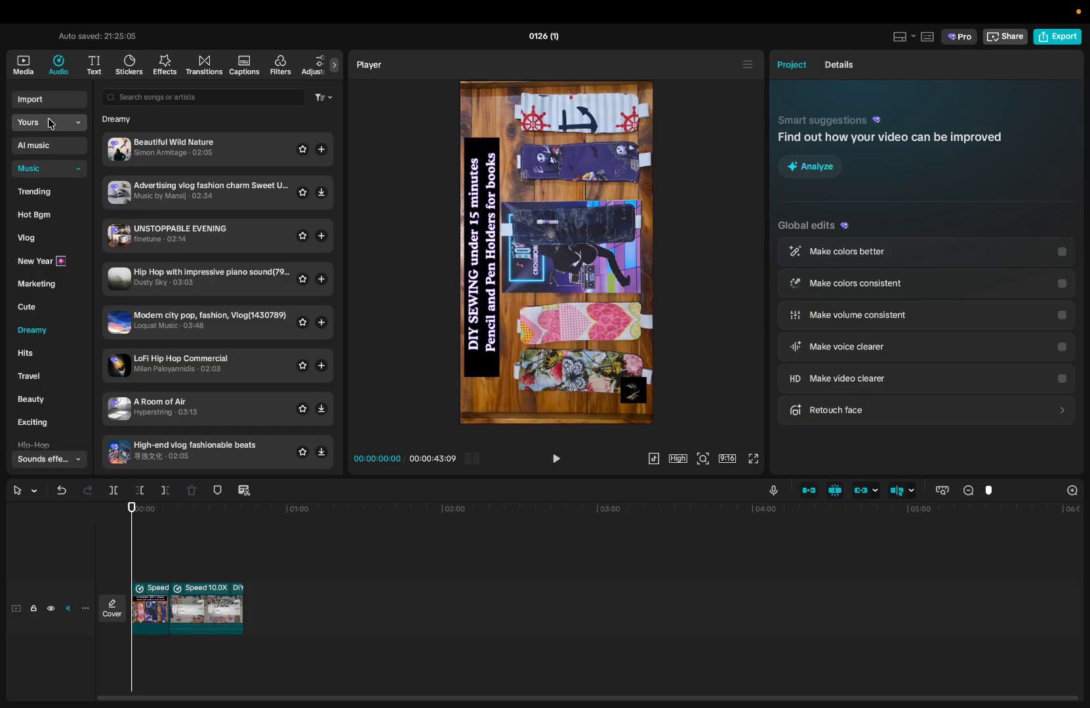
pyautogui.click(48, 124)
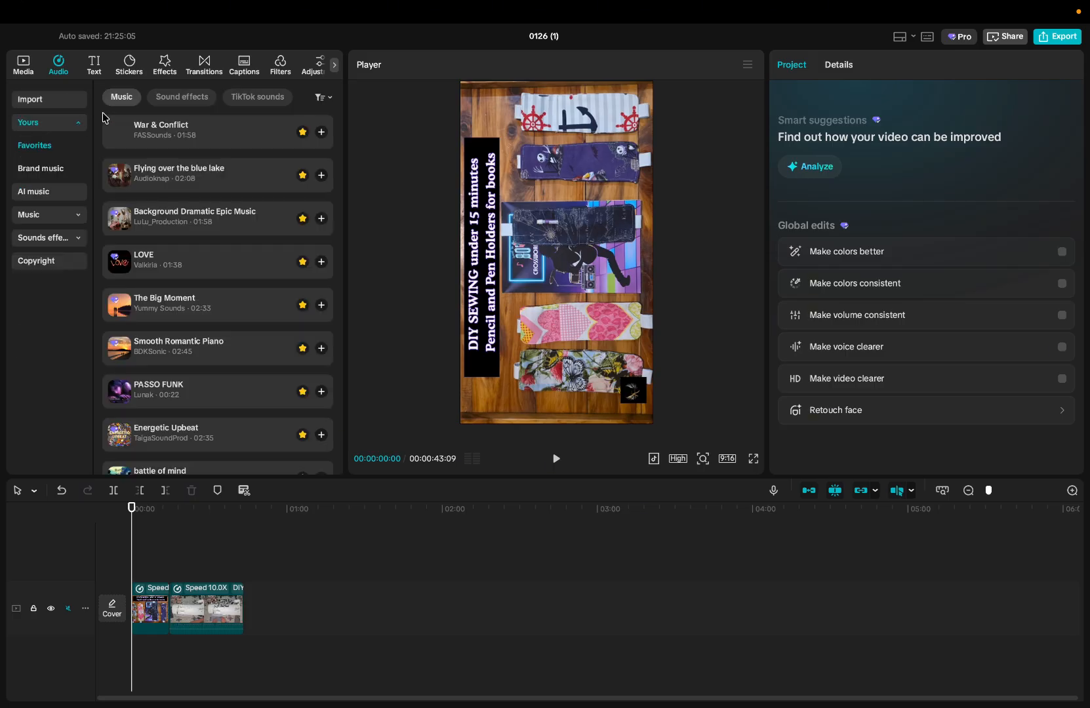
pyautogui.click(224, 179)
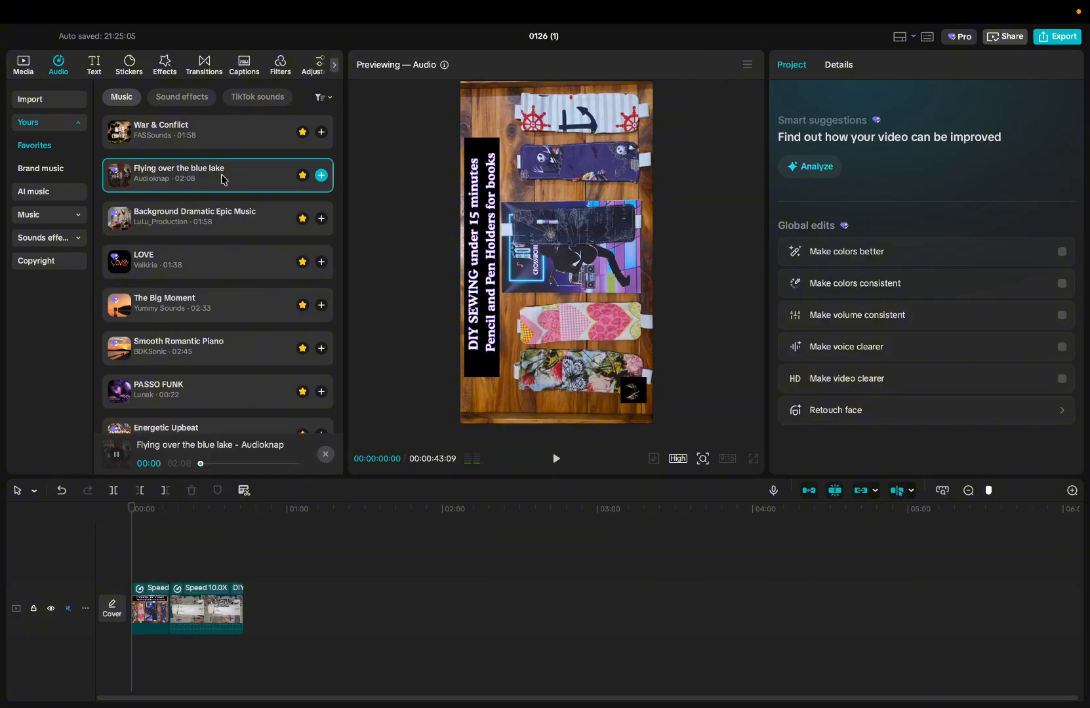
pyautogui.click(321, 176)
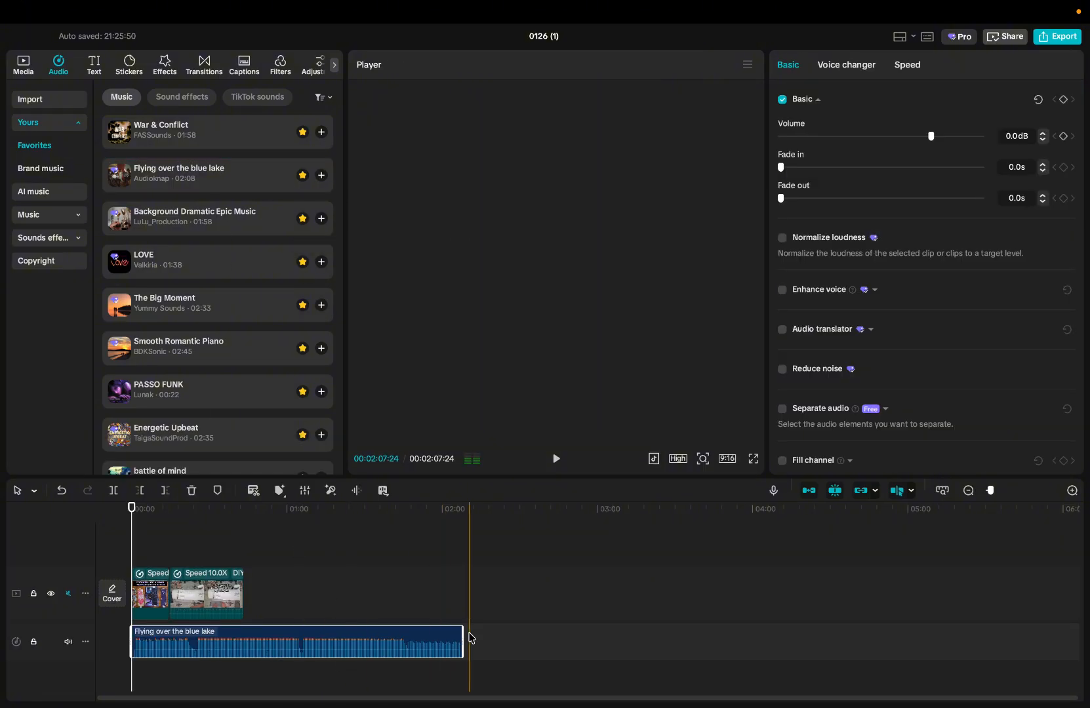
# Step: Trim the end of the music track to the end of the video at 00:00:43:09
pyautogui.moveTo(463, 637); pyautogui.dragTo(828, 591)
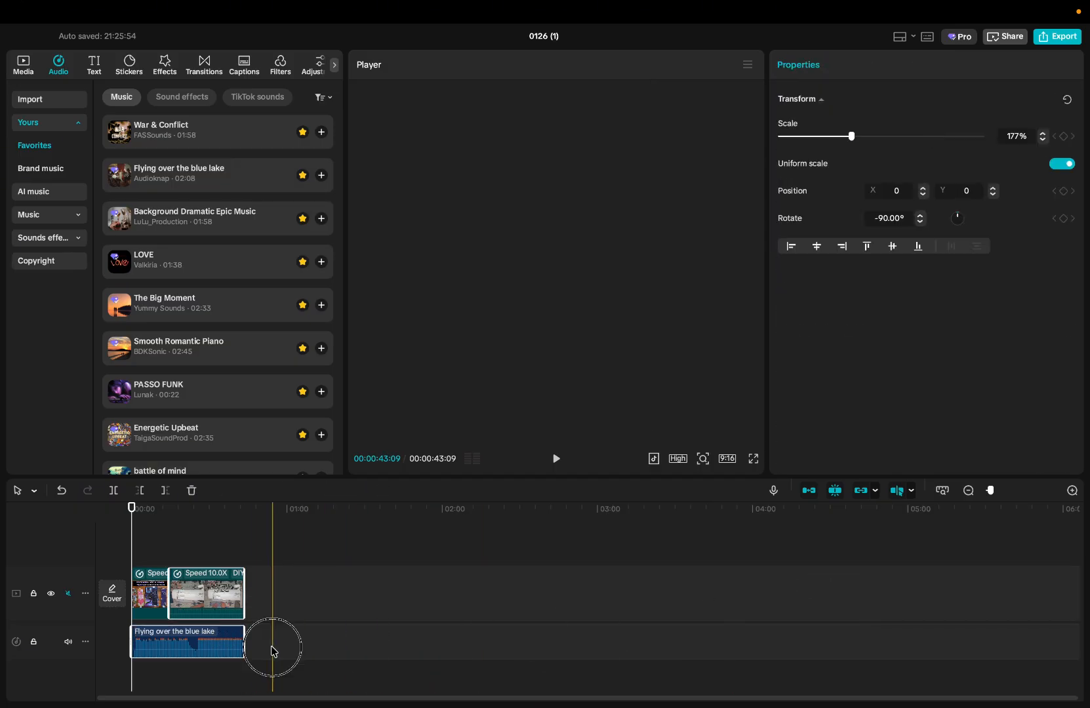
pyautogui.click(249, 649)
pyautogui.moveTo(247, 645); pyautogui.dragTo(429, 645)
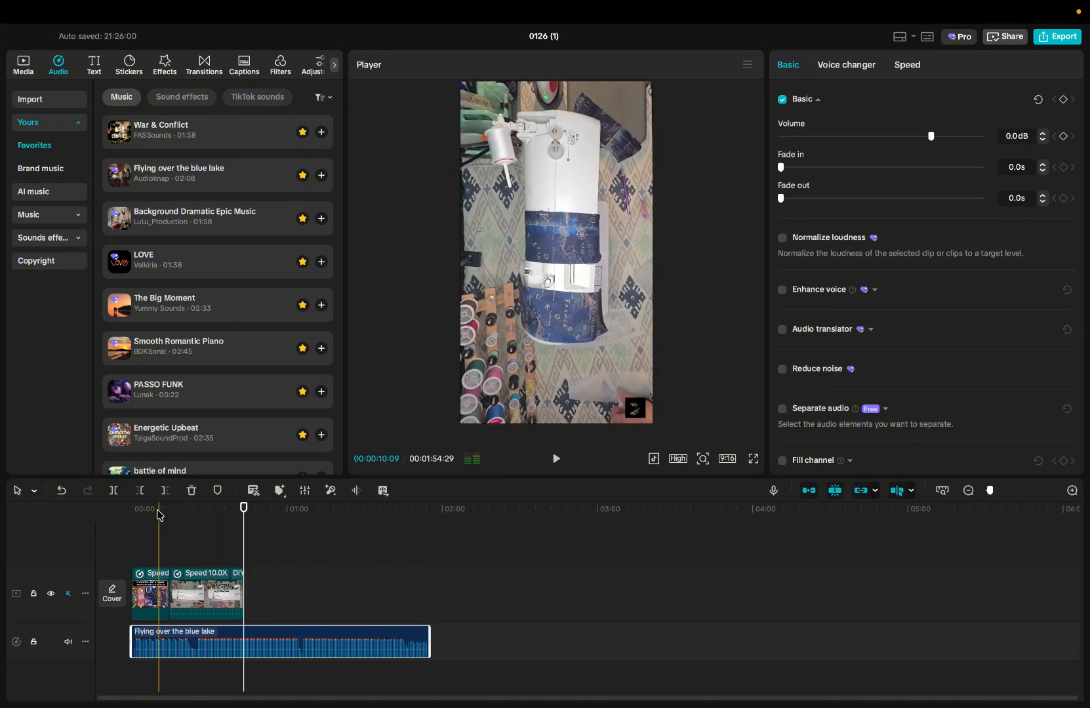
pyautogui.click(165, 491)
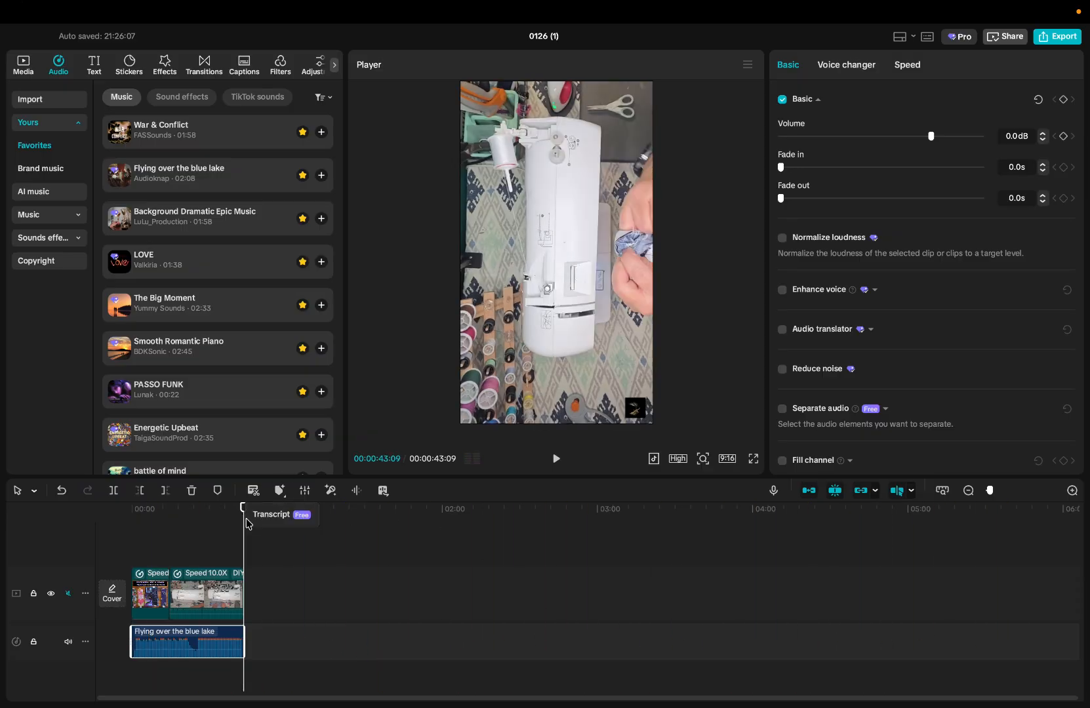
# Step: Raise the volume of the music track to 1.2 dB
pyautogui.click(200, 528)
pyautogui.moveTo(175, 653); pyautogui.dragTo(175, 649)
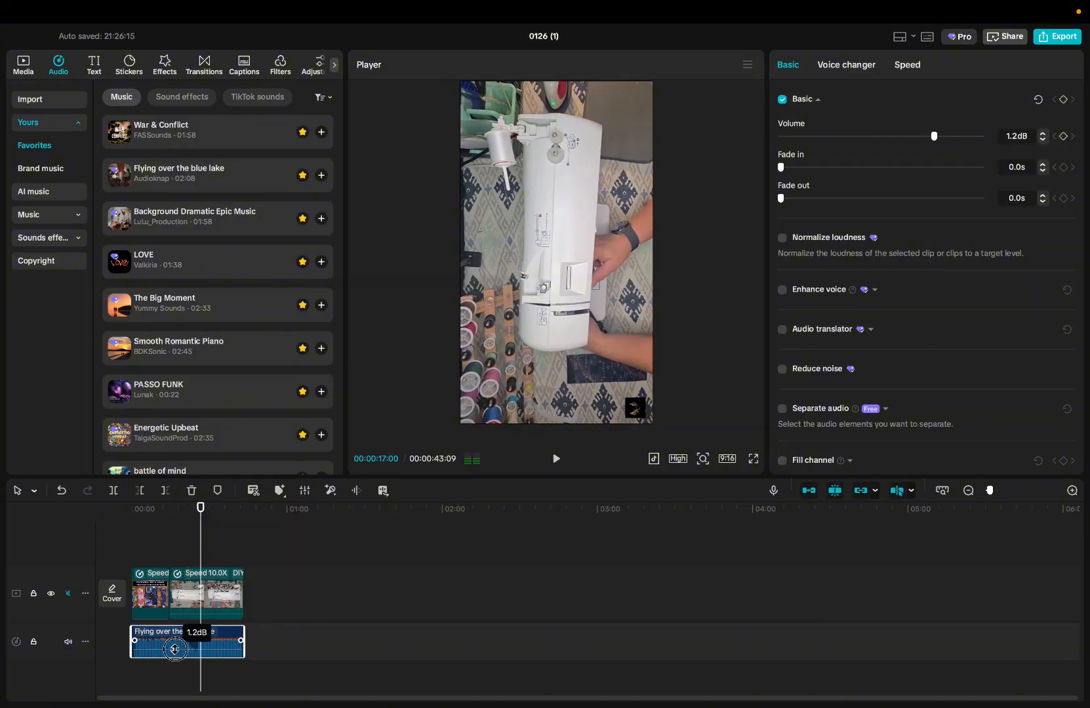
pyautogui.click(176, 593)
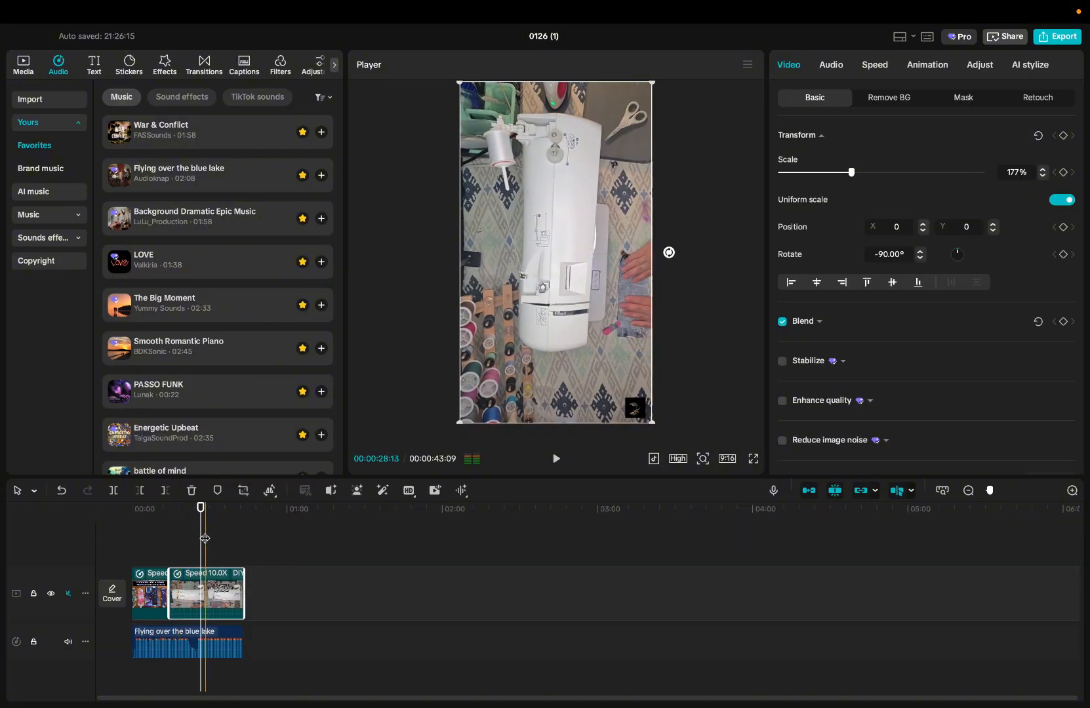
# Step: Play the short from the beginning to check the video together with its background music
pyautogui.click(161, 534)
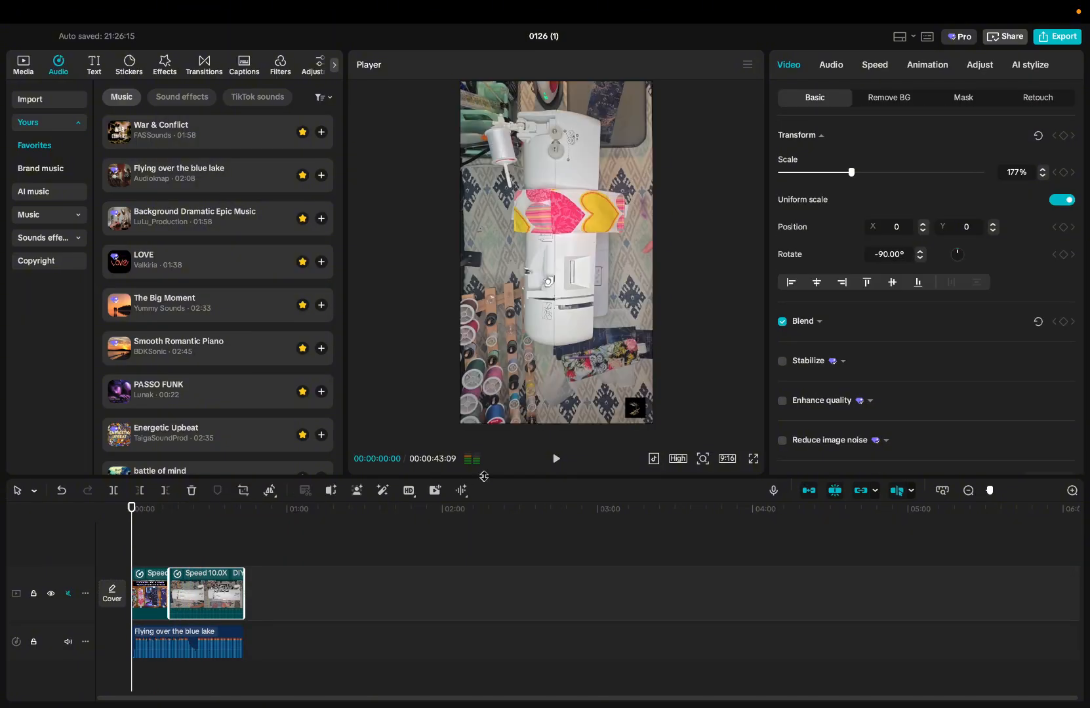
pyautogui.click(134, 532)
pyautogui.click(556, 460)
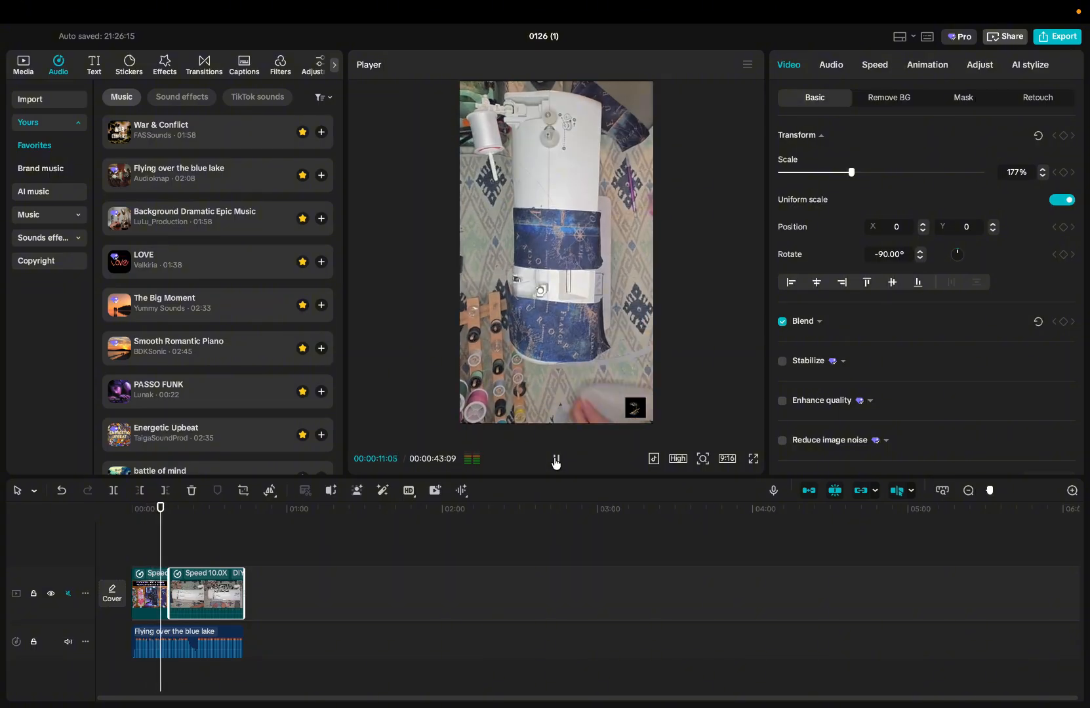
pyautogui.click(556, 460)
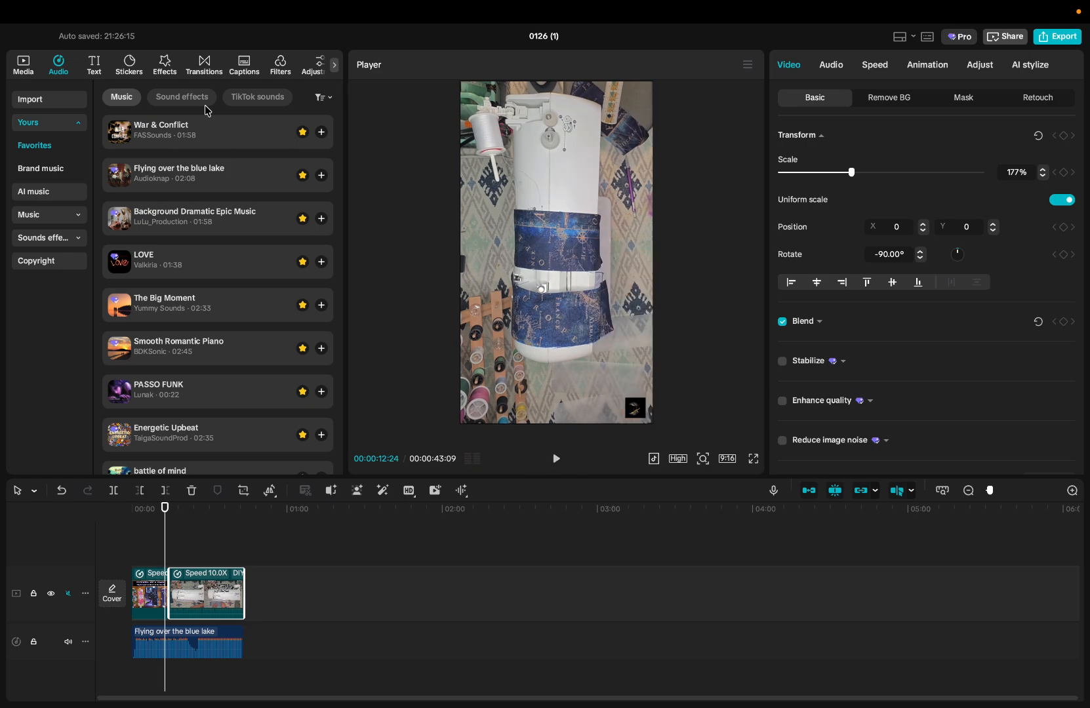
# Step: Close the finished short's project and create a new empty project
pyautogui.moveTo(26, 5)
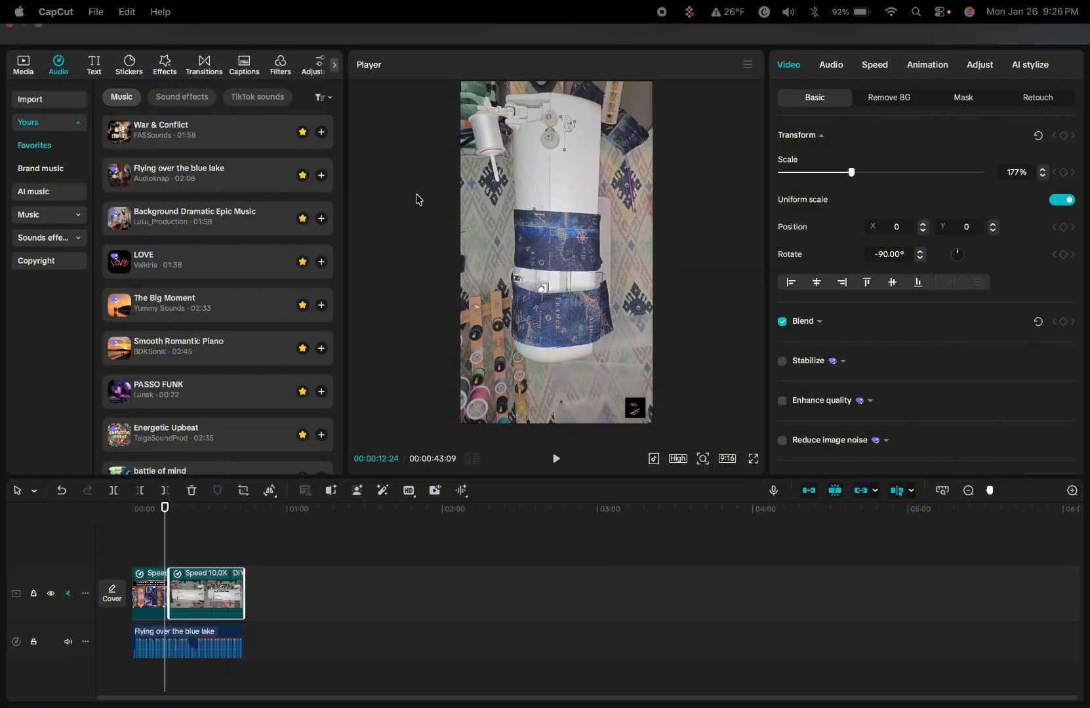
pyautogui.moveTo(12, 39)
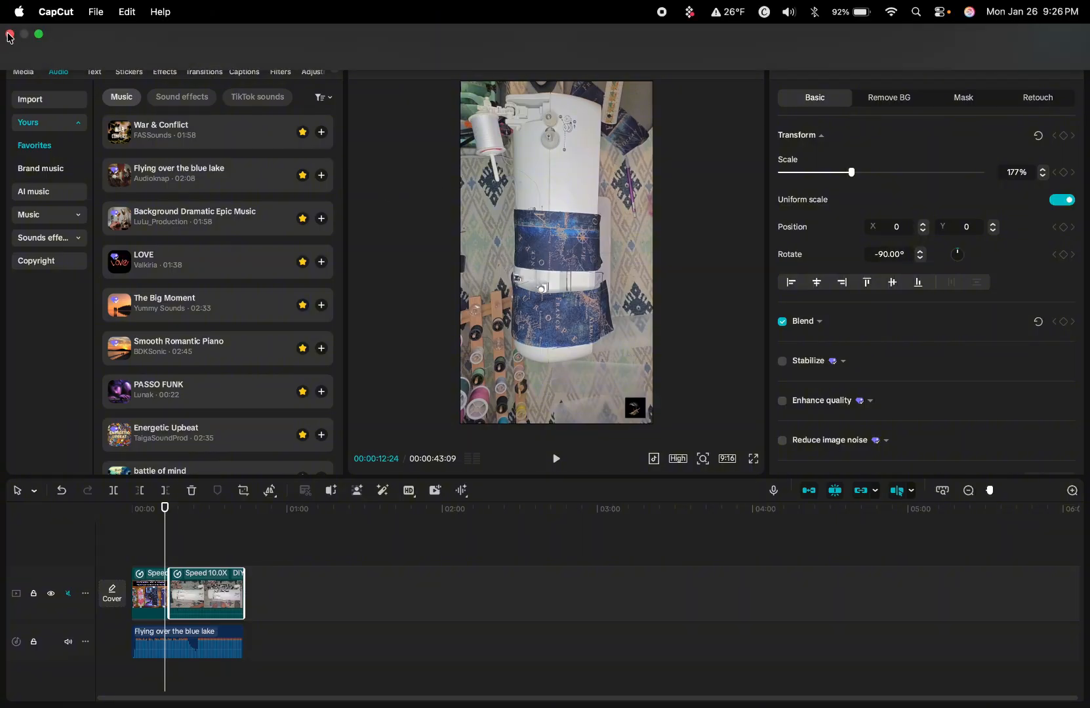
pyautogui.click(10, 35)
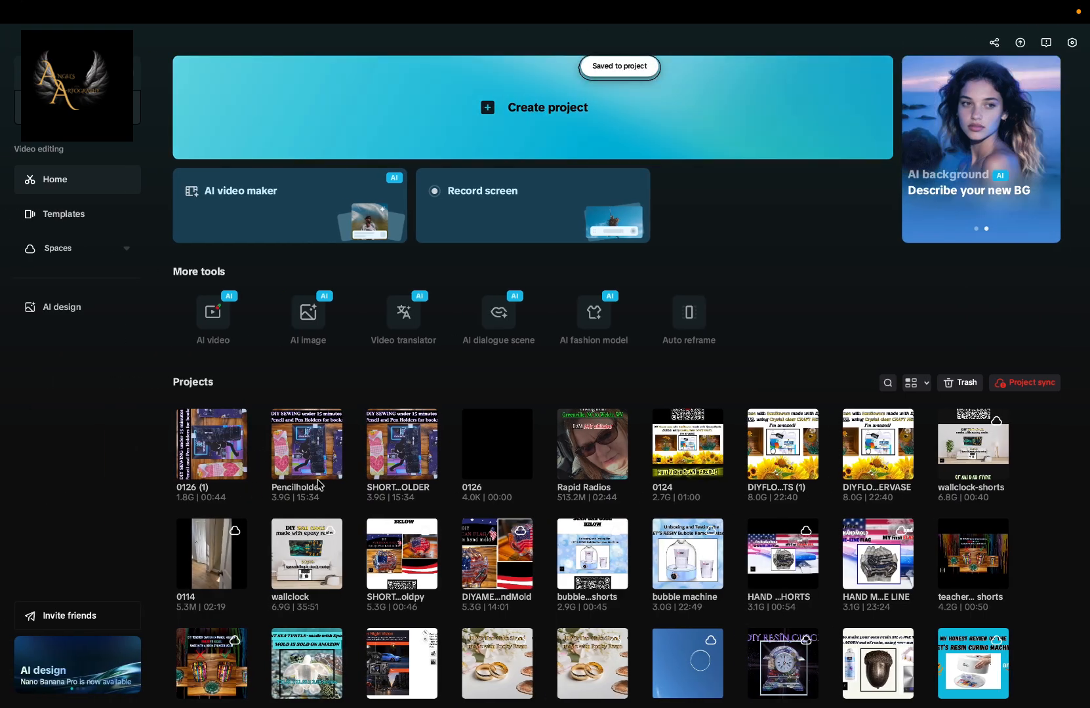
pyautogui.moveTo(296, 315)
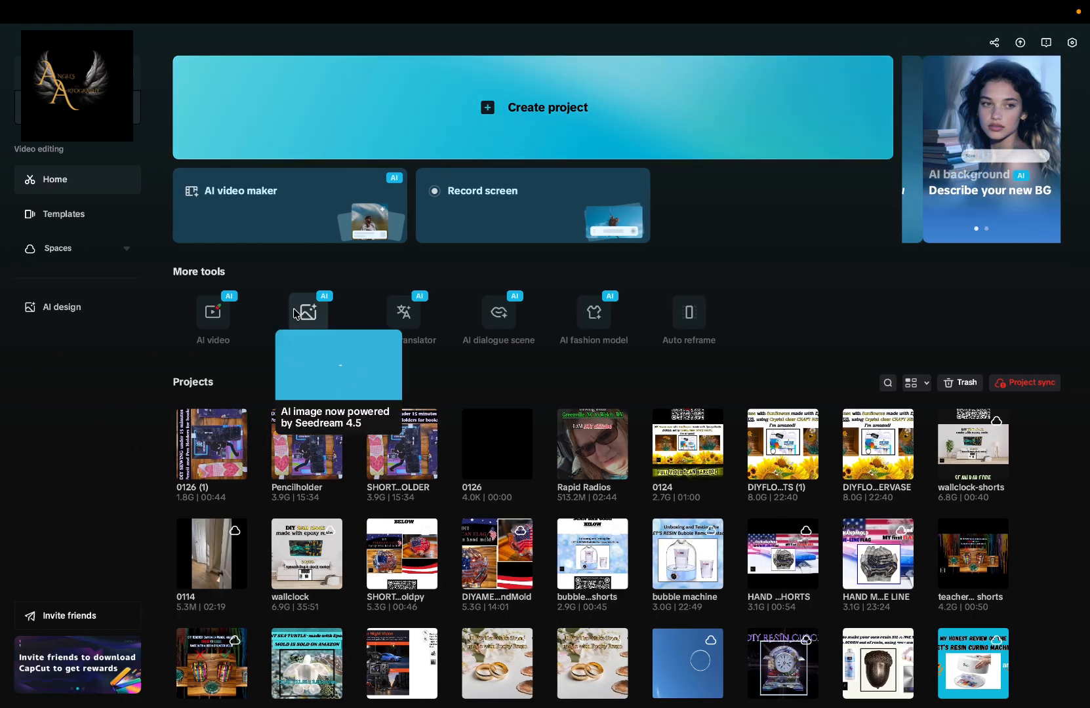
pyautogui.click(491, 137)
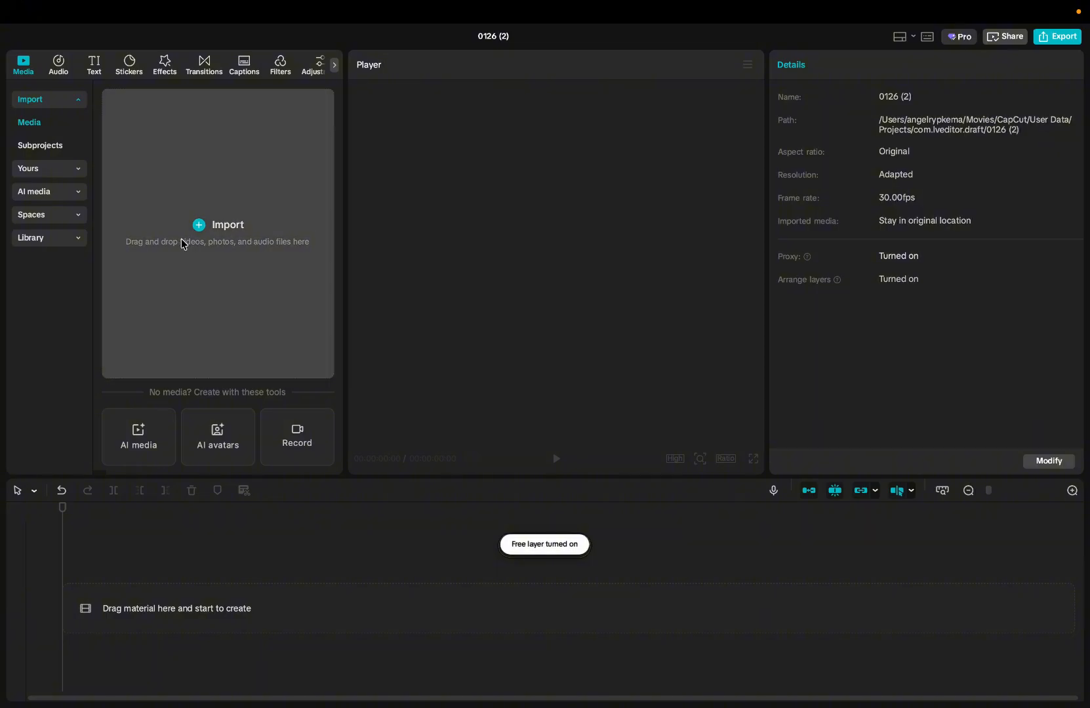
# Step: Import the "DIY Sewing under 15 minutes-Pencil and Pen Holder .mp4" video and add it to the timeline
pyautogui.click(203, 228)
pyautogui.click(442, 248)
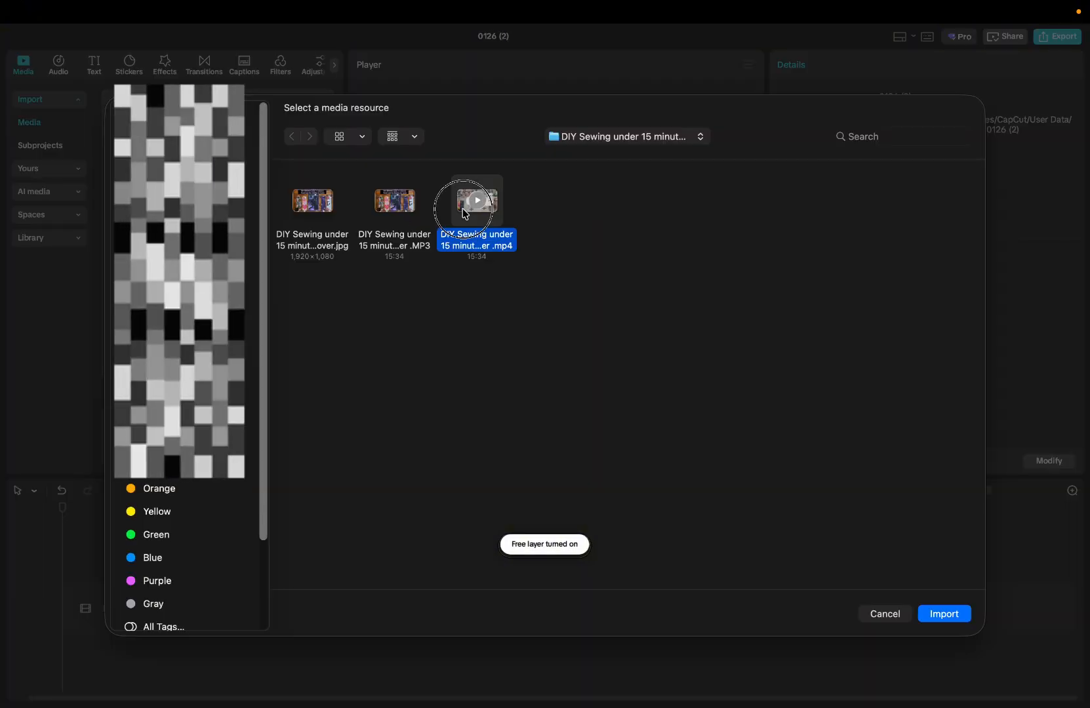
pyautogui.click(944, 614)
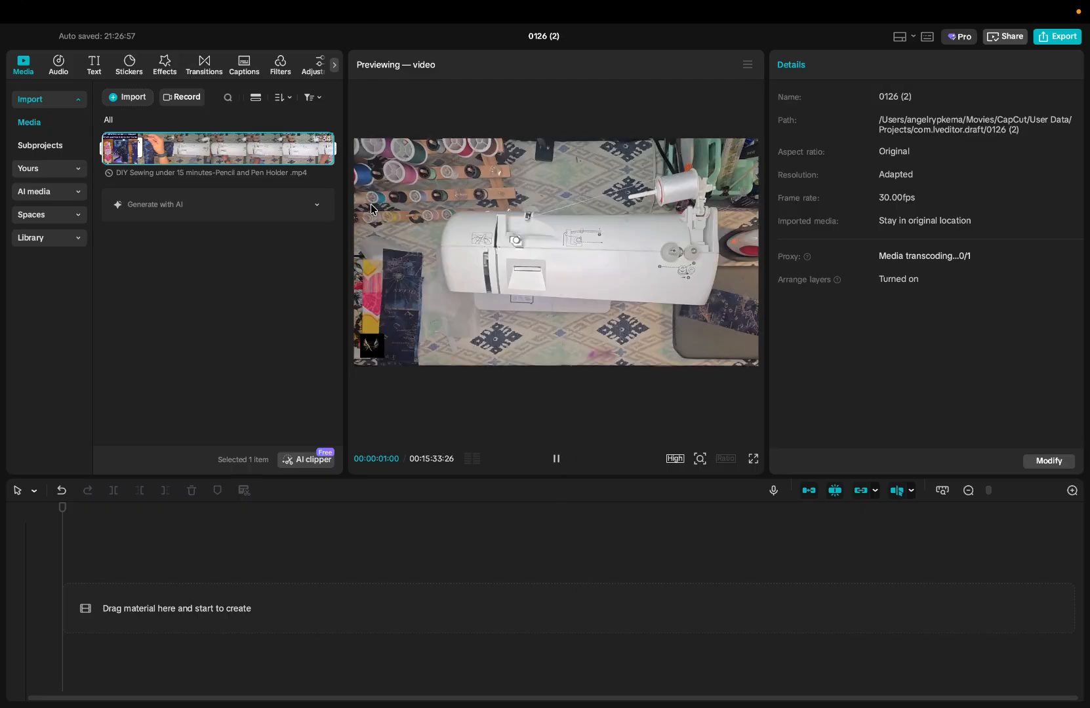
pyautogui.click(324, 156)
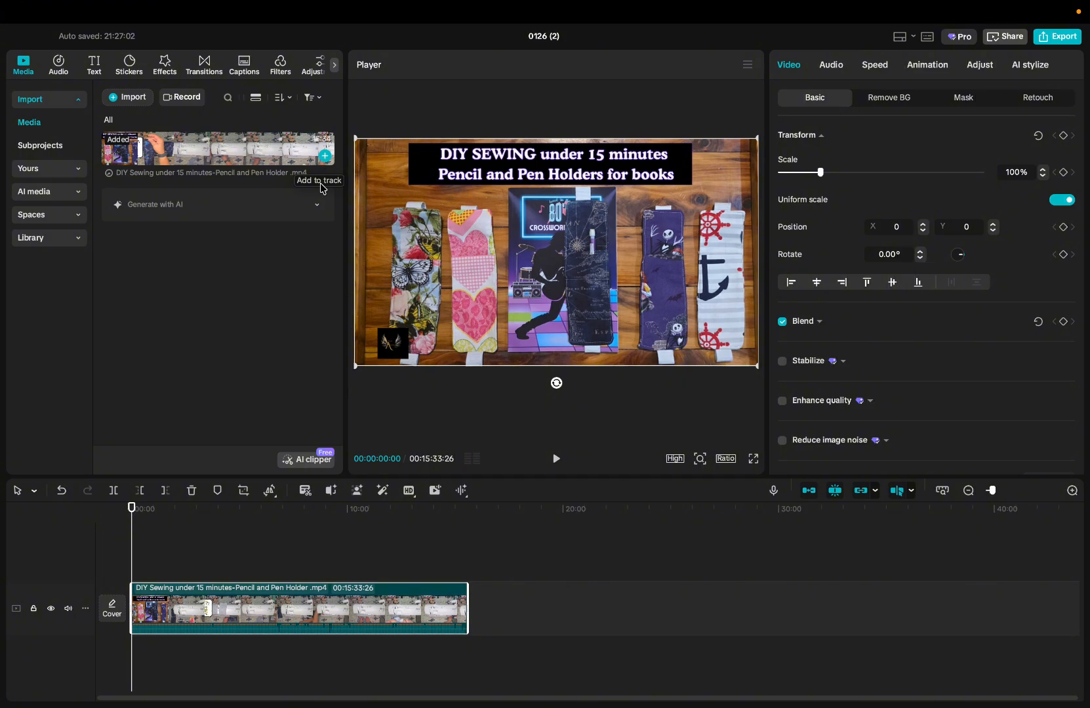
# Step: Split the clip at 00:03:14:21 and trim away everything after 00:12:37:05
pyautogui.moveTo(131, 552); pyautogui.dragTo(201, 545)
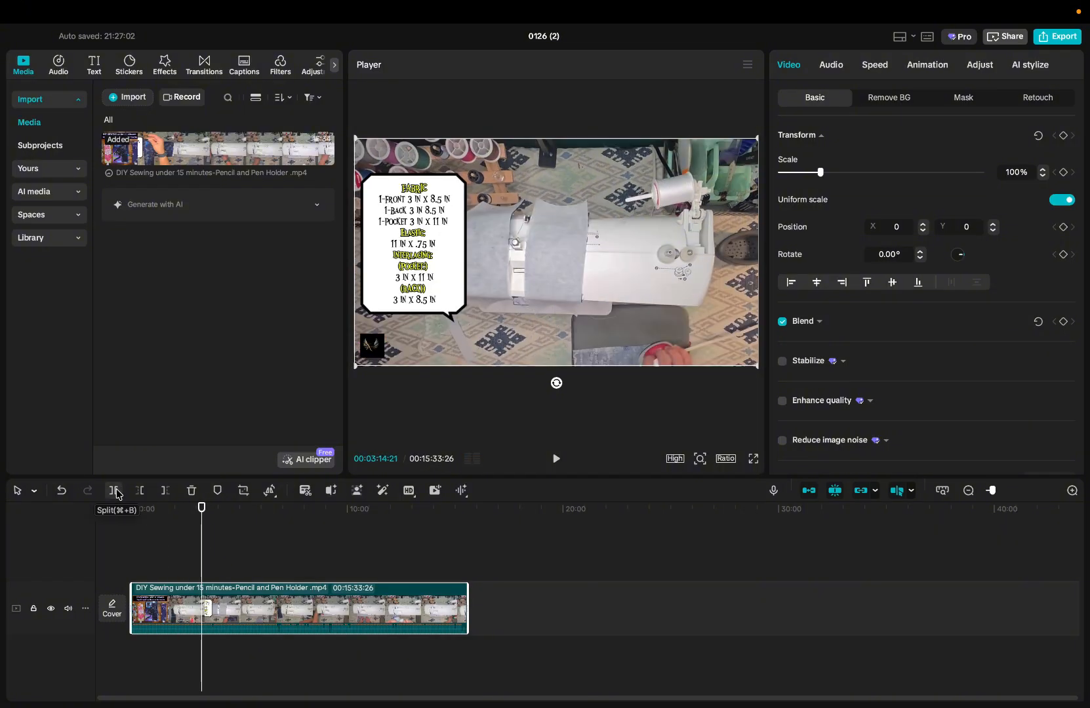
pyautogui.click(115, 491)
pyautogui.moveTo(201, 507); pyautogui.dragTo(404, 523)
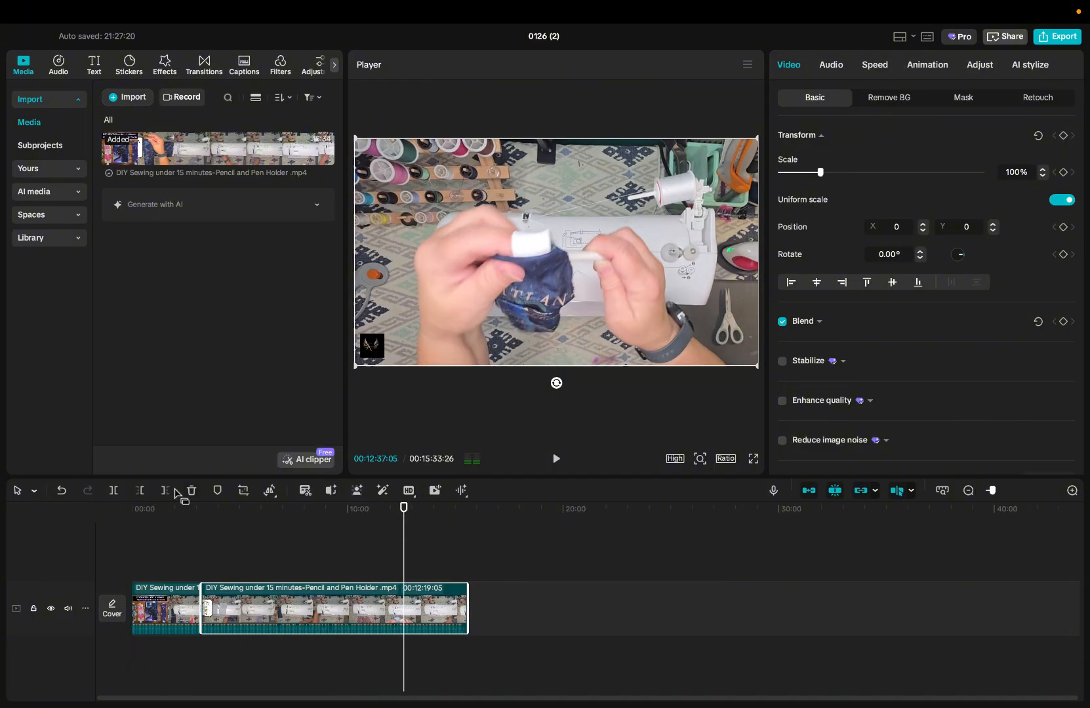
pyautogui.click(164, 491)
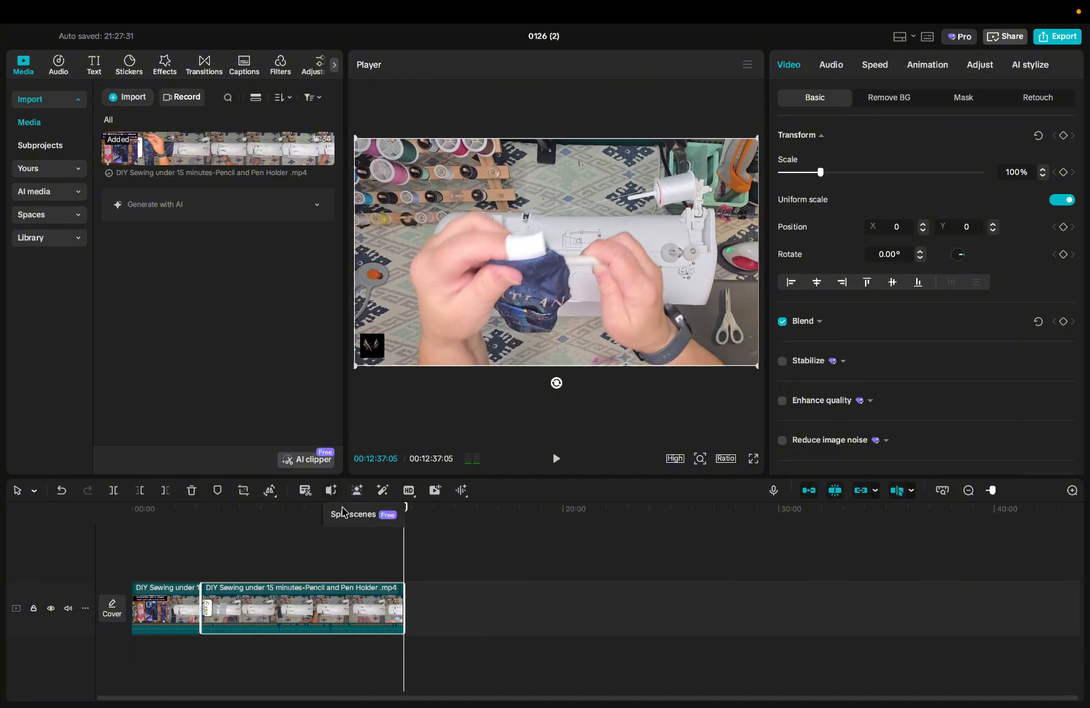
# Step: Undo the last trim and instead remove the second clip's beginning up to 00:12:34:24
pyautogui.hotkey('ctrl', 'z')
pyautogui.click(404, 523)
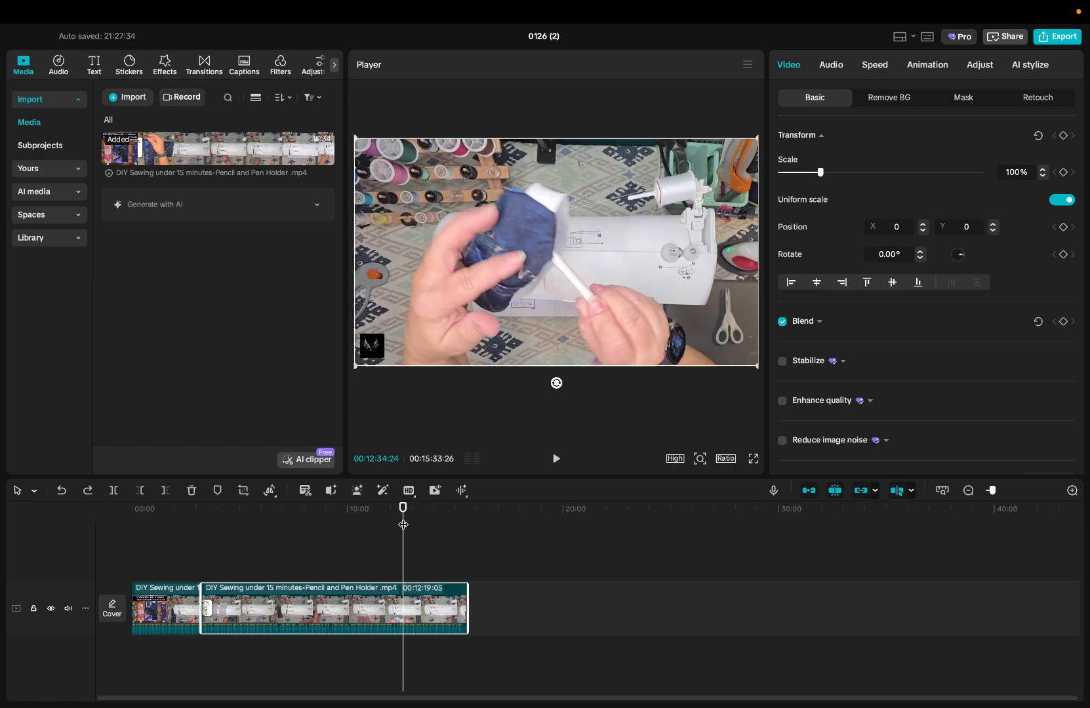
pyautogui.click(139, 491)
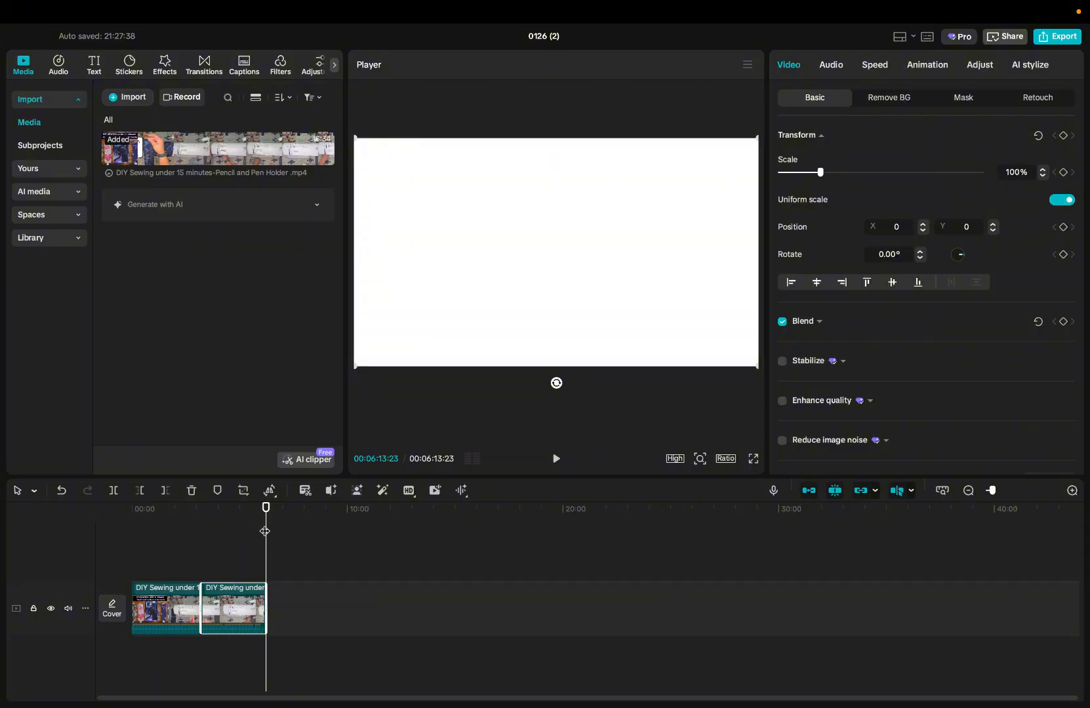
# Step: Review the shortened cut, then trim away the second clip's beginning up to 00:05:42:00
pyautogui.moveTo(265, 531); pyautogui.dragTo(134, 527)
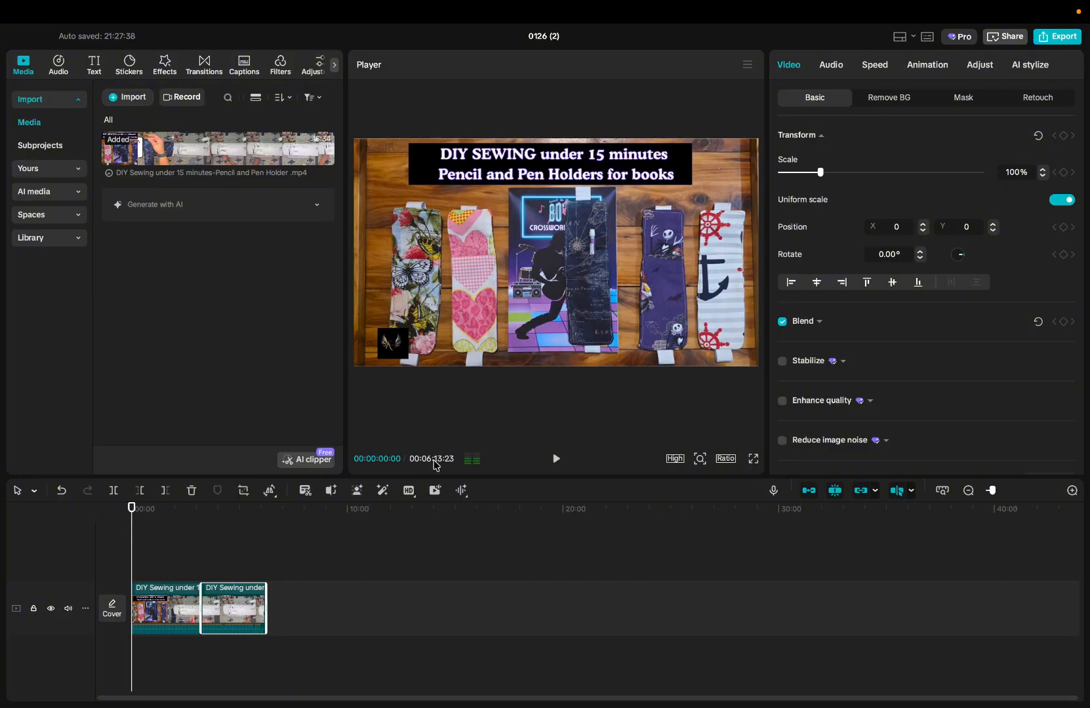
pyautogui.moveTo(130, 535); pyautogui.dragTo(169, 546)
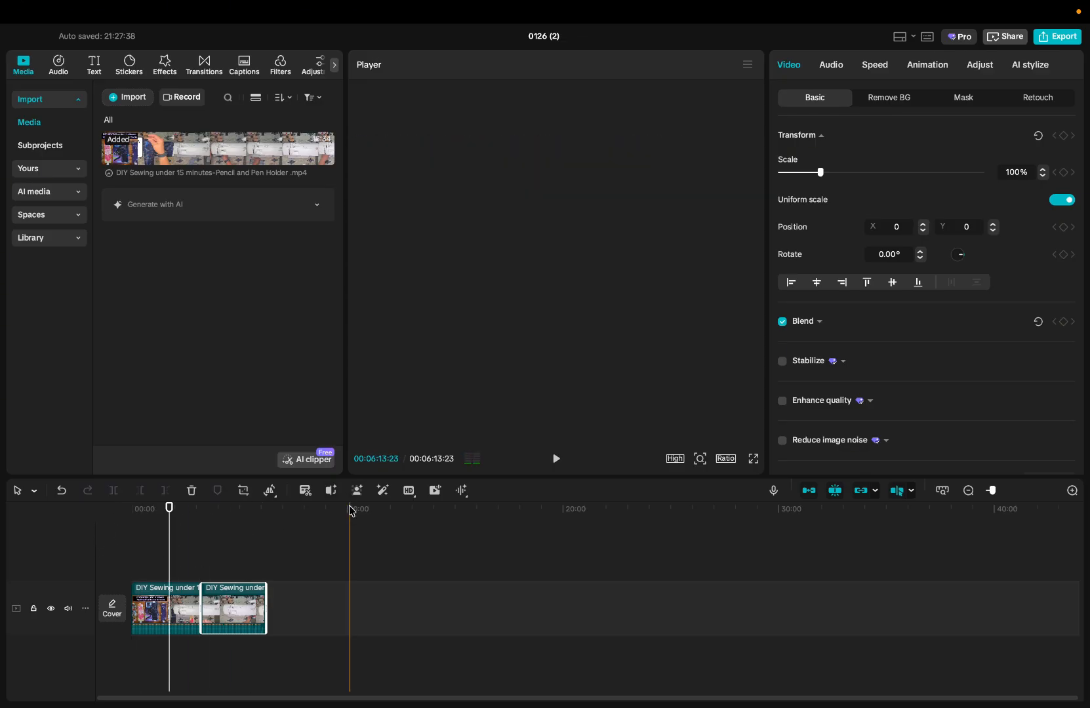
pyautogui.click(167, 536)
pyautogui.moveTo(167, 536); pyautogui.dragTo(256, 552)
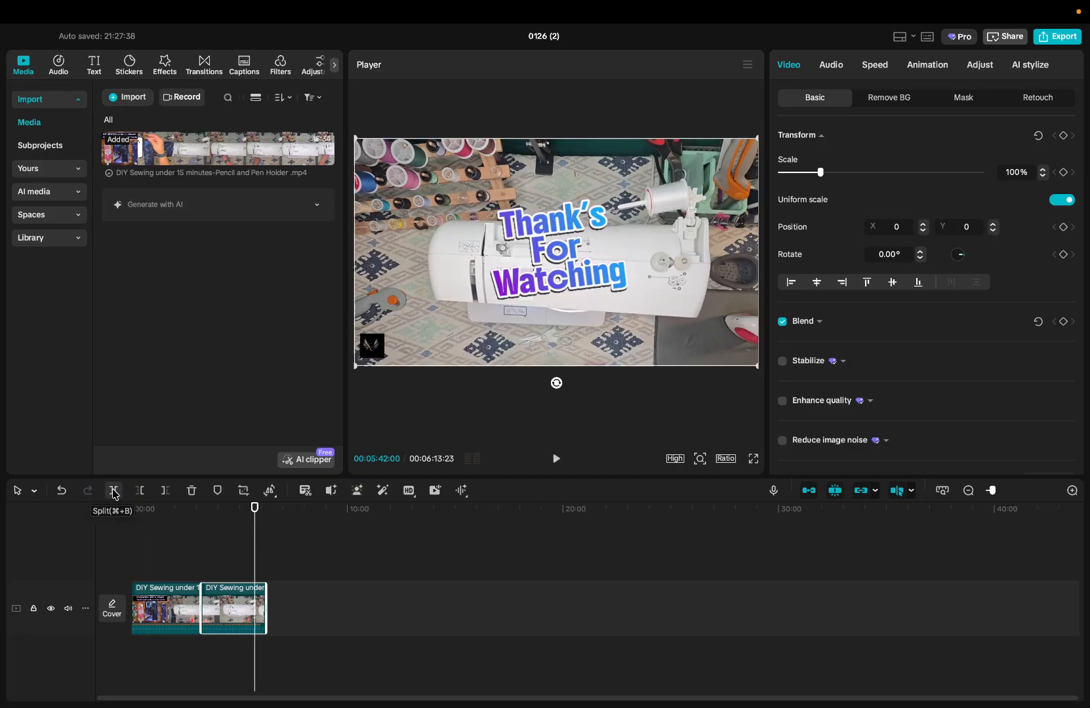
pyautogui.click(139, 494)
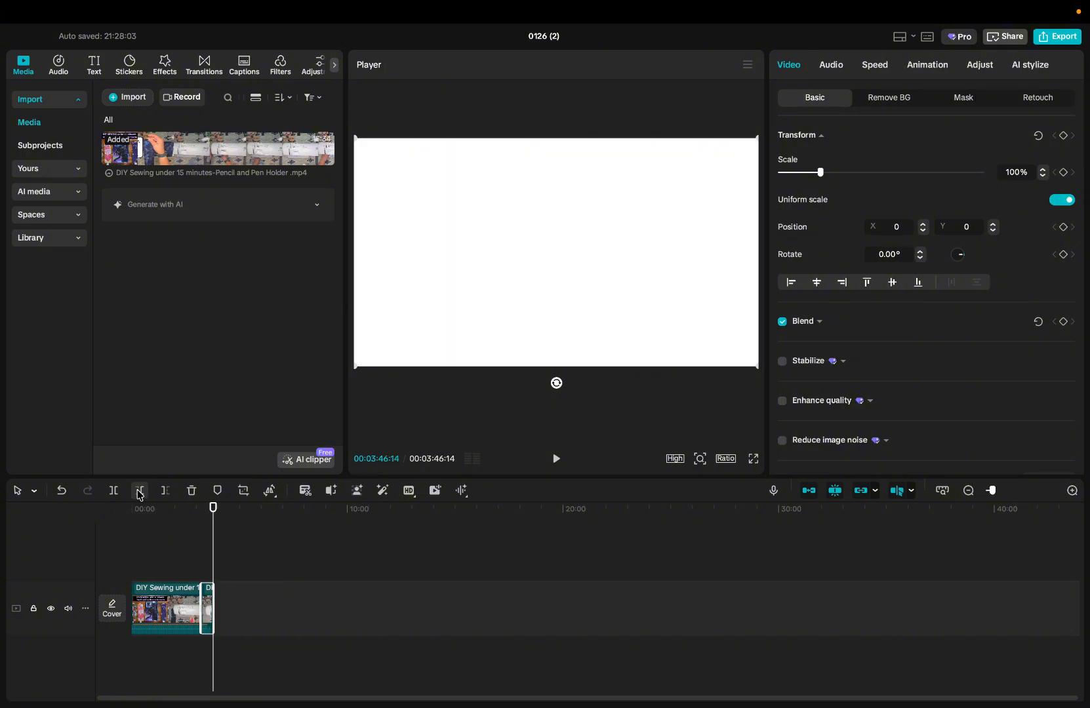
# Step: Split the first clip at 00:01:09:11 and trim away the resulting middle clip's beginning up to 00:02:28:06
pyautogui.moveTo(210, 527); pyautogui.dragTo(156, 566)
pyautogui.click(146, 602)
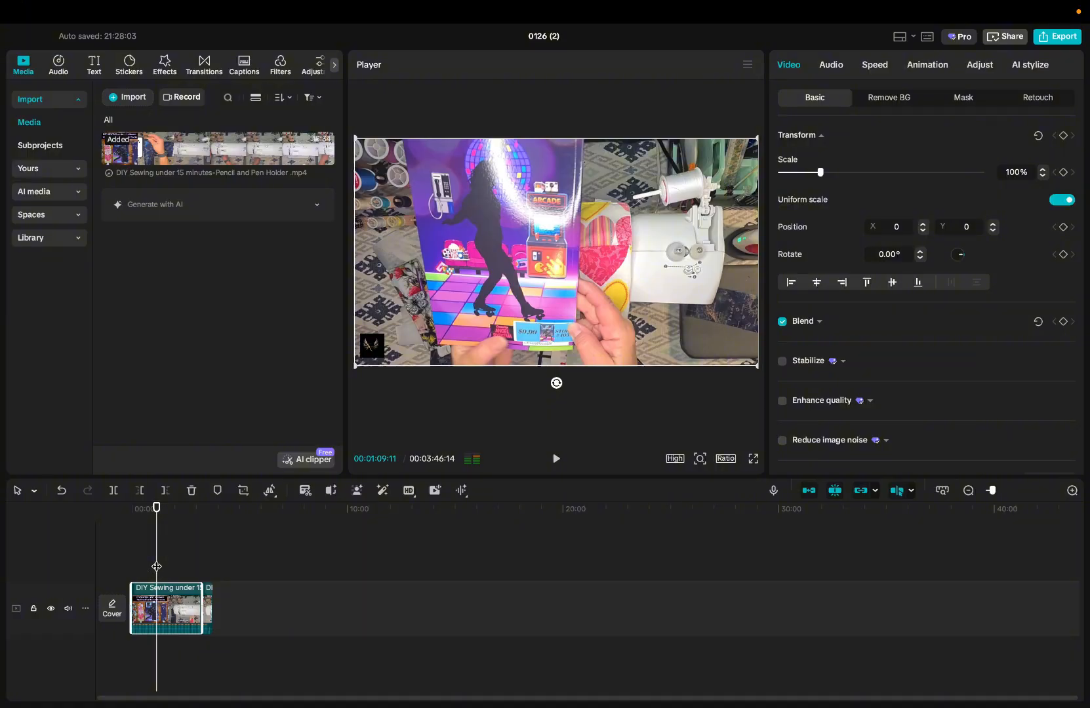
pyautogui.click(114, 491)
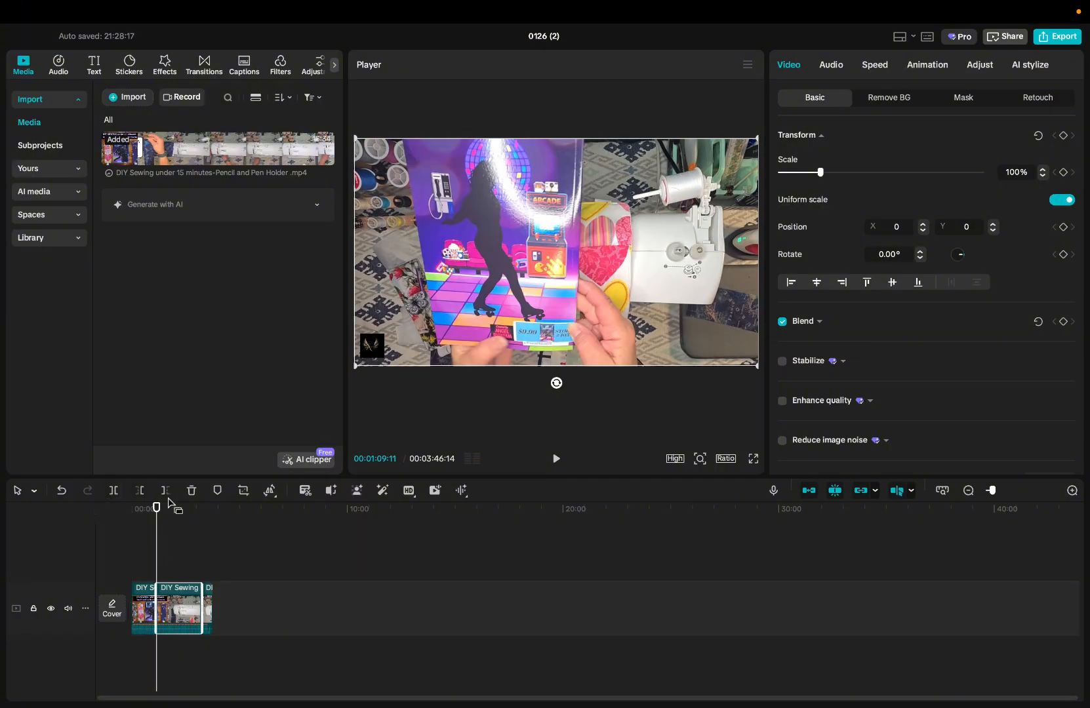
pyautogui.moveTo(157, 506); pyautogui.dragTo(185, 519)
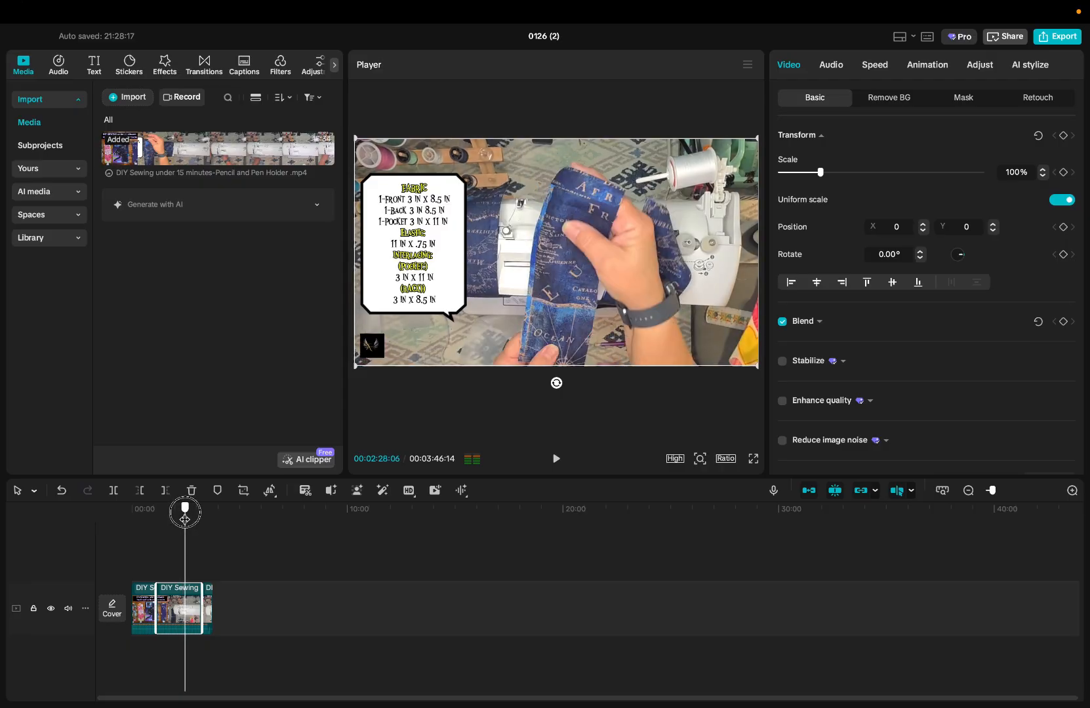
pyautogui.click(139, 491)
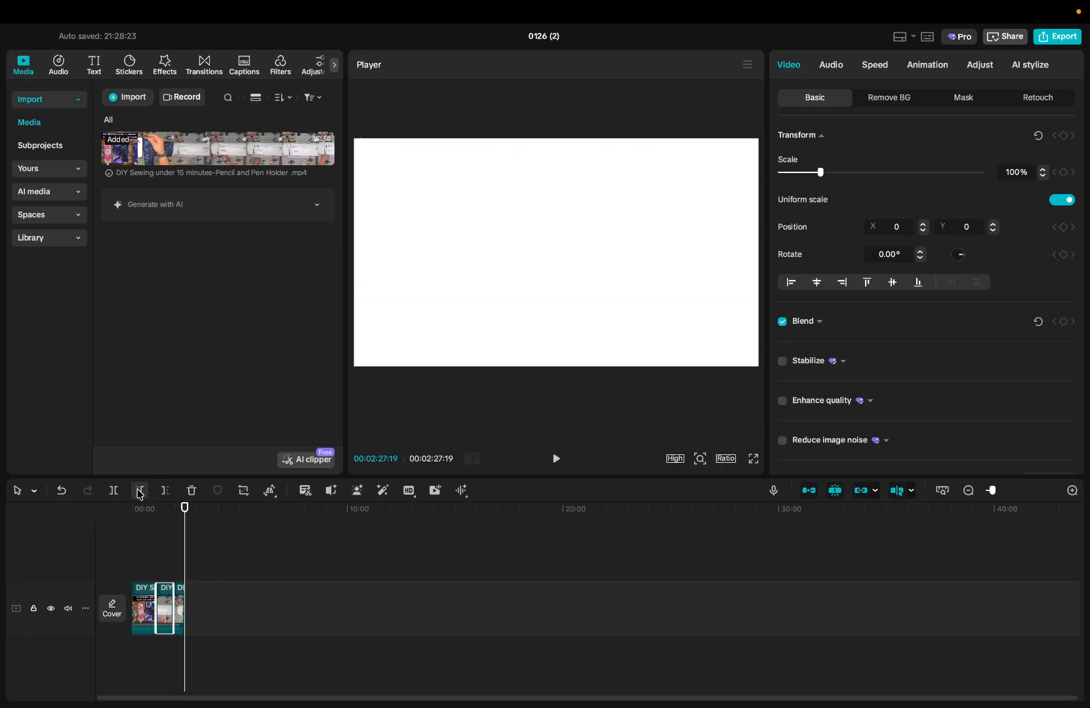
# Step: Play the opening seconds of the shortened cut from the beginning to check its picture and sound
pyautogui.click(139, 515)
pyautogui.moveTo(139, 515); pyautogui.dragTo(129, 520)
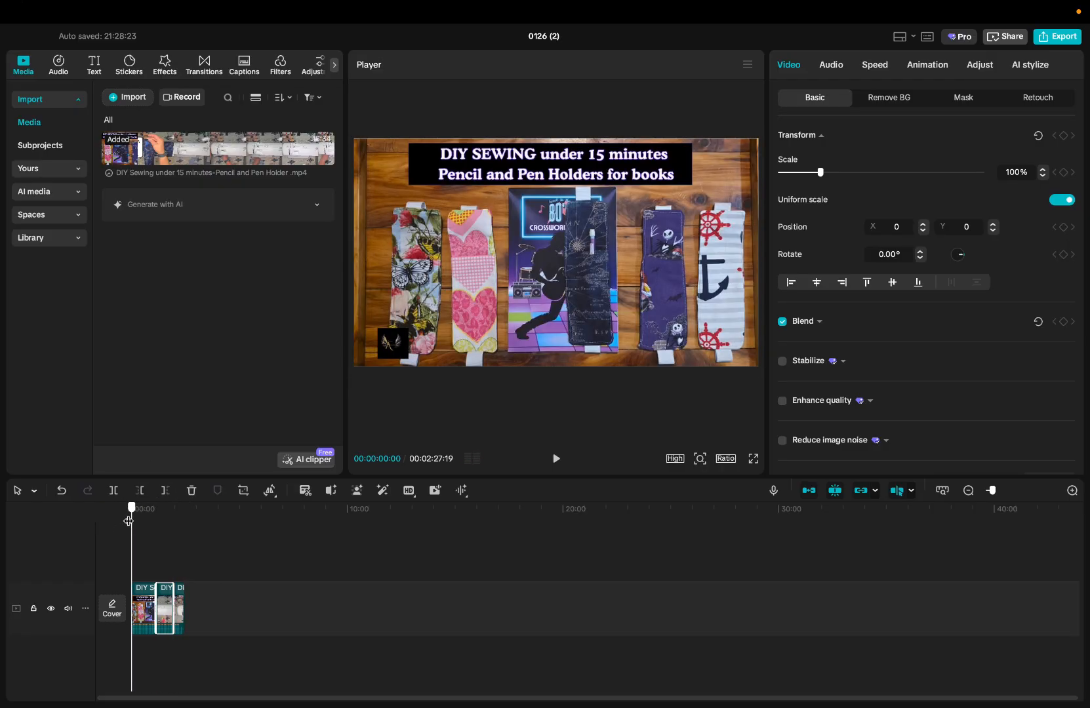
pyautogui.click(556, 458)
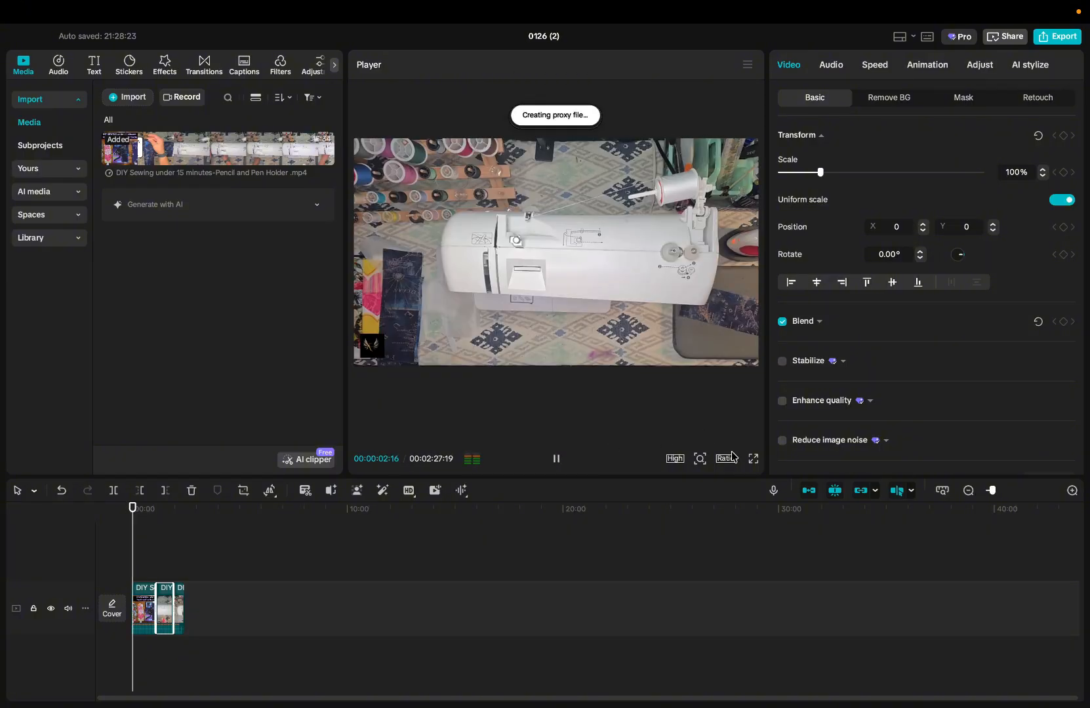
pyautogui.click(556, 459)
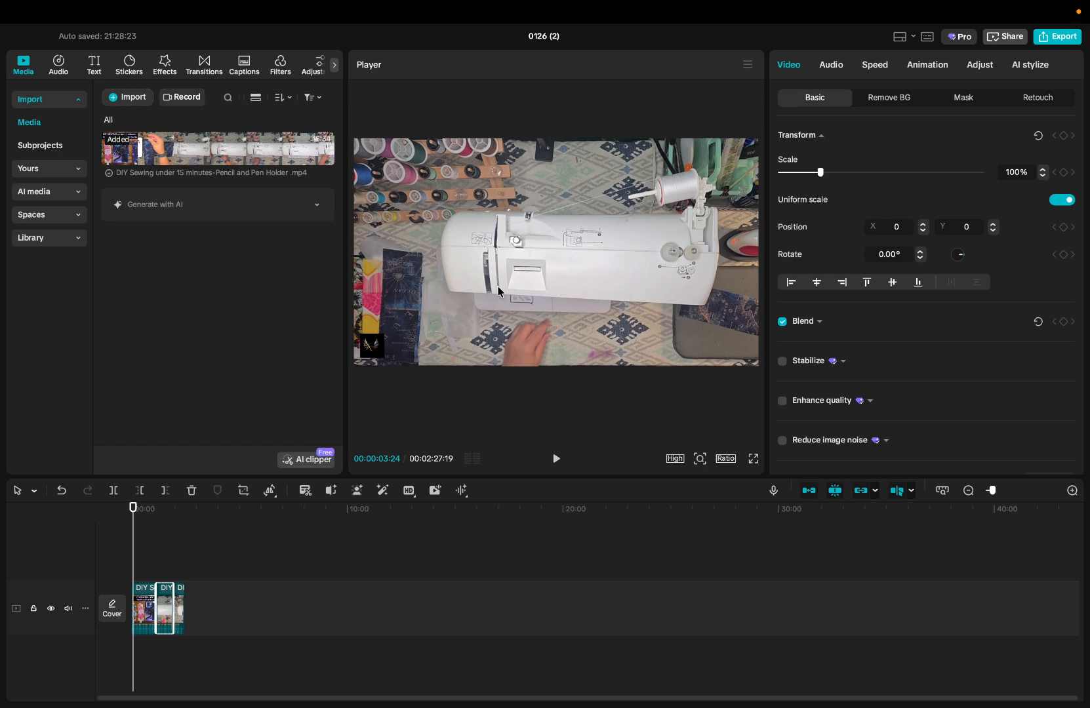
pyautogui.click(68, 609)
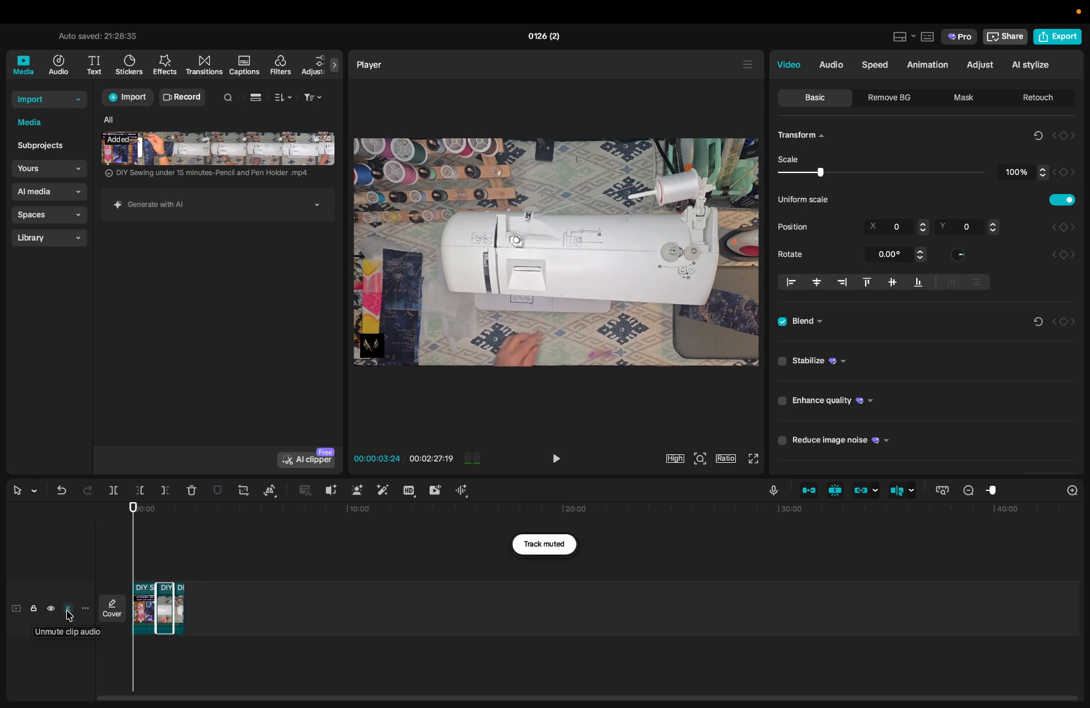
pyautogui.click(832, 66)
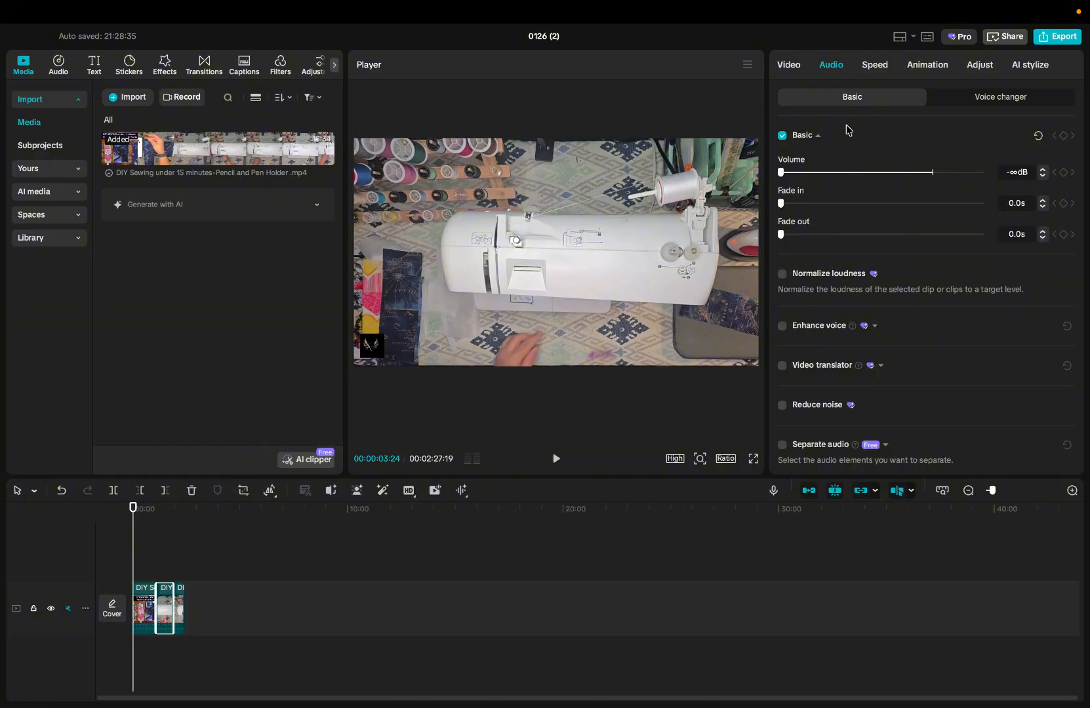
pyautogui.click(145, 607)
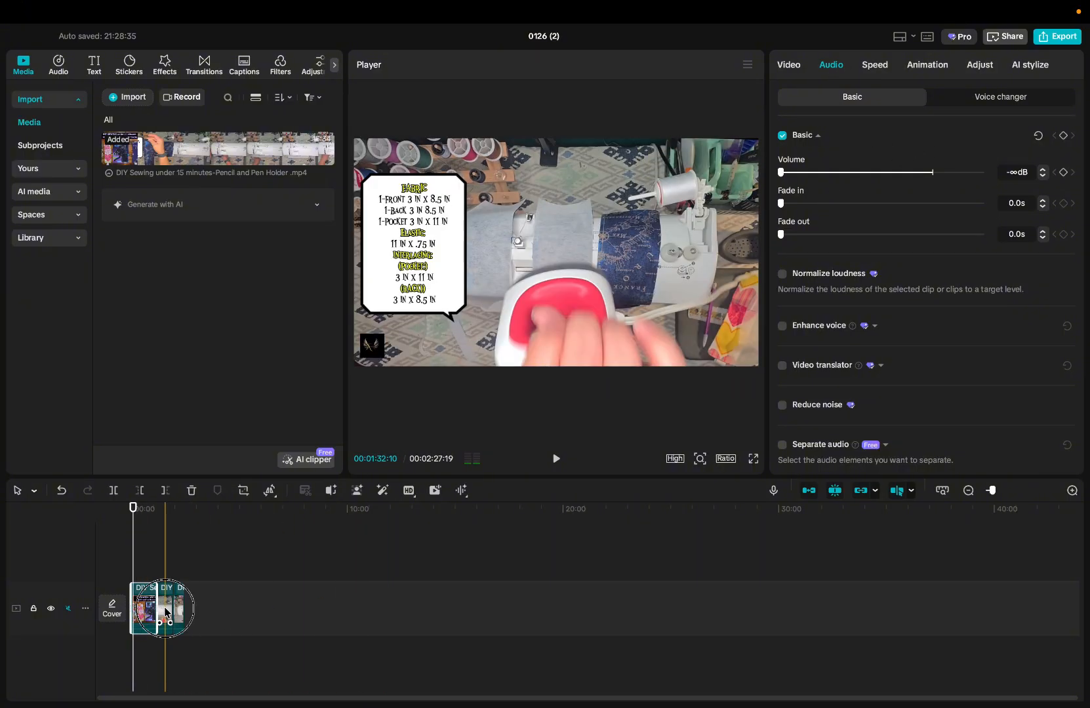
pyautogui.click(164, 608)
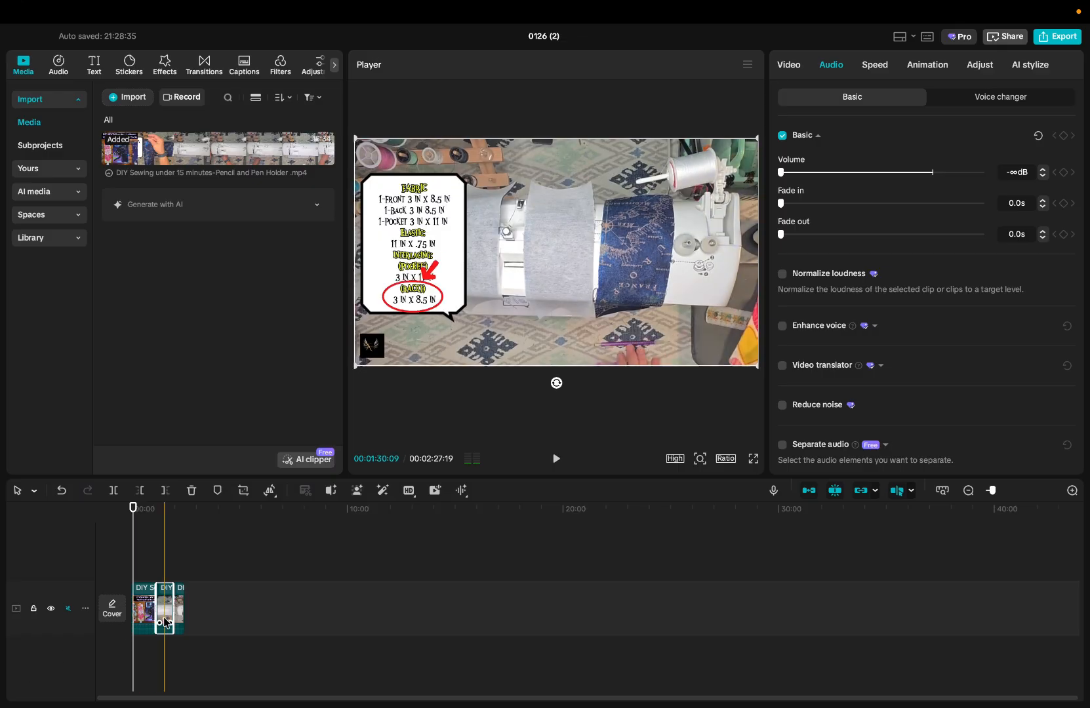
pyautogui.click(178, 608)
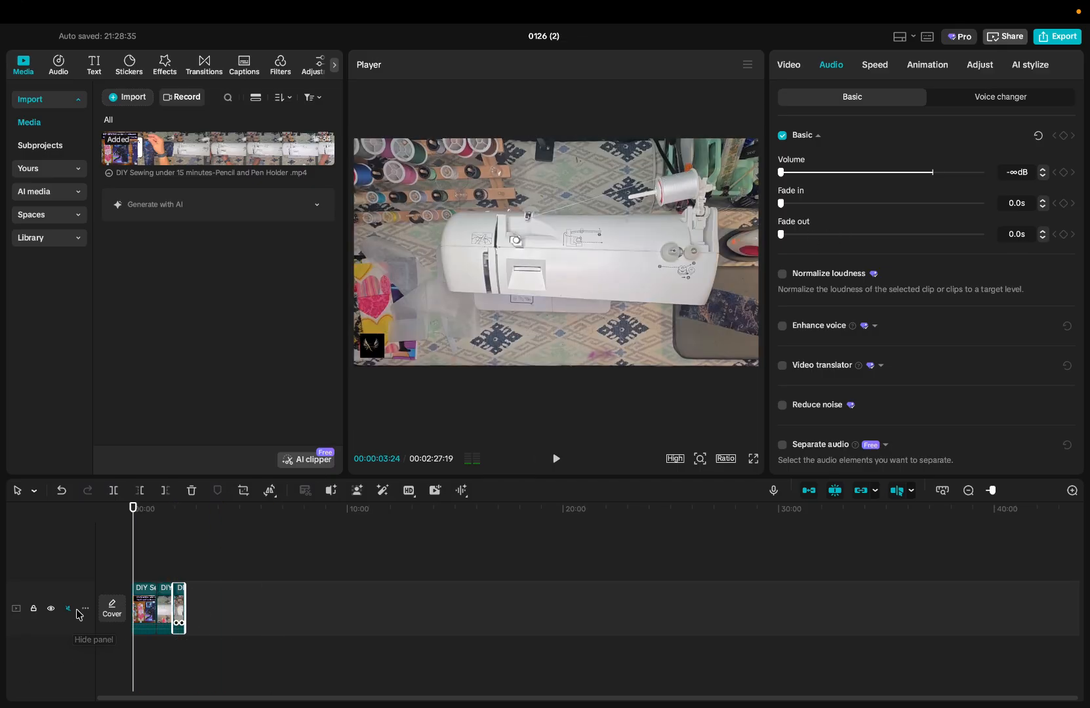
pyautogui.click(69, 609)
# Step: Silence the last clip and the first clip by lowering each one's volume to -∞ dB
pyautogui.moveTo(930, 171); pyautogui.dragTo(768, 173)
pyautogui.click(149, 613)
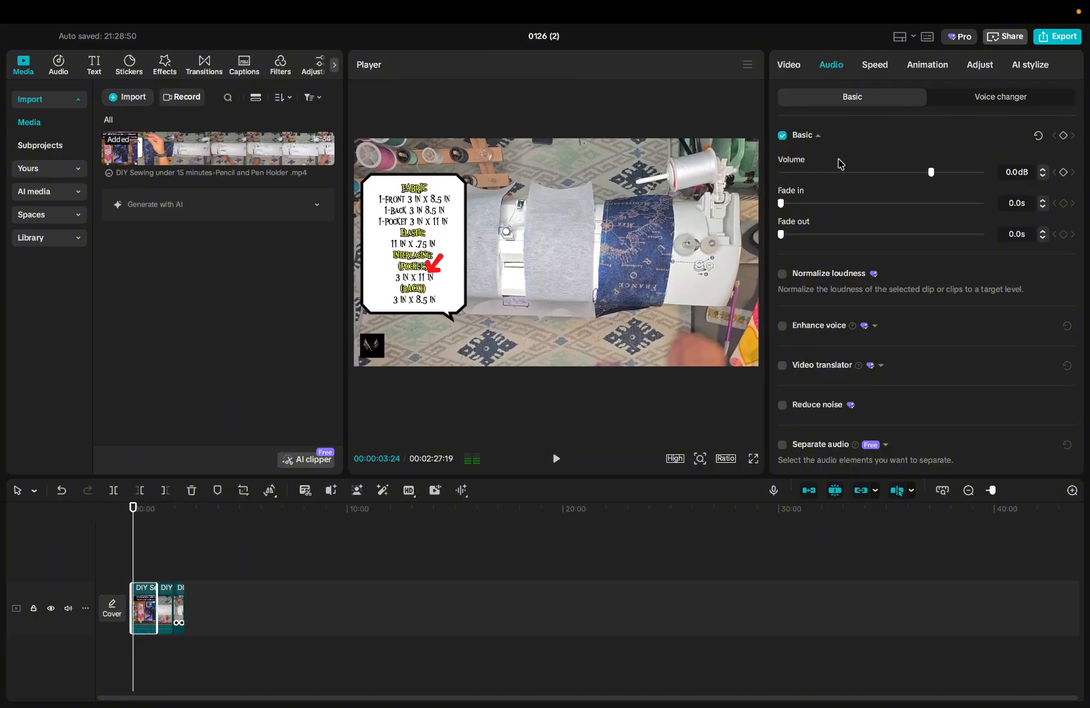
pyautogui.moveTo(932, 174); pyautogui.dragTo(665, 169)
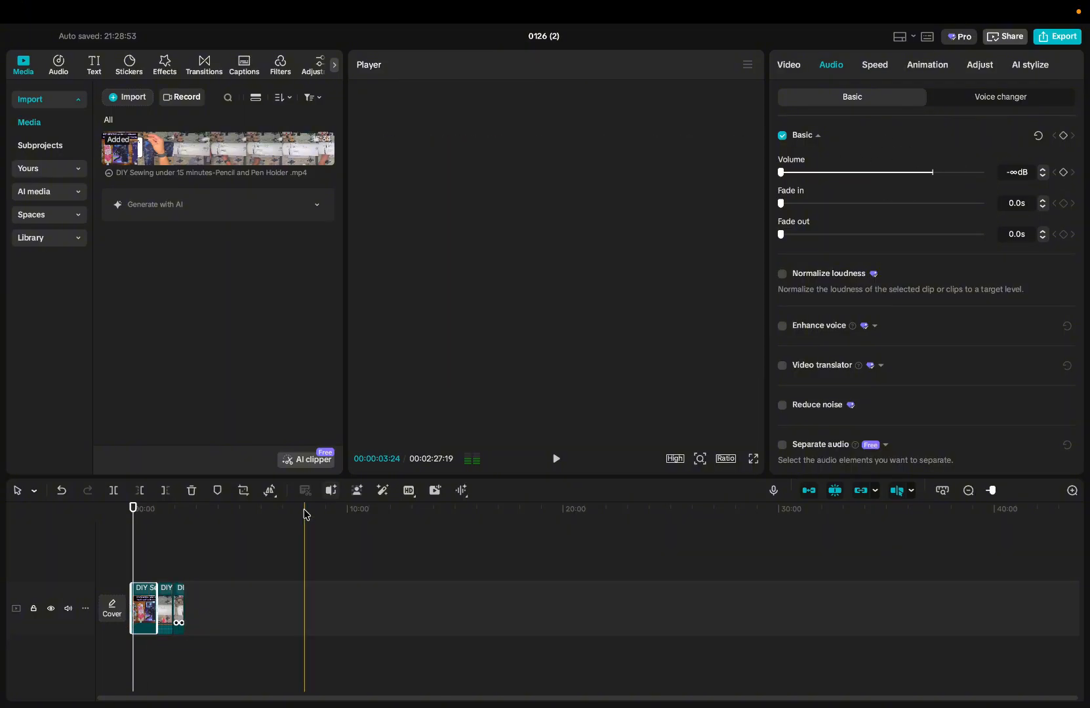
# Step: Return the playhead to the start and set the project's aspect ratio to 9:16
pyautogui.moveTo(139, 538)
pyautogui.mouseDown()
pyautogui.moveTo(183, 539)
pyautogui.moveTo(132, 539)
pyautogui.mouseUp()
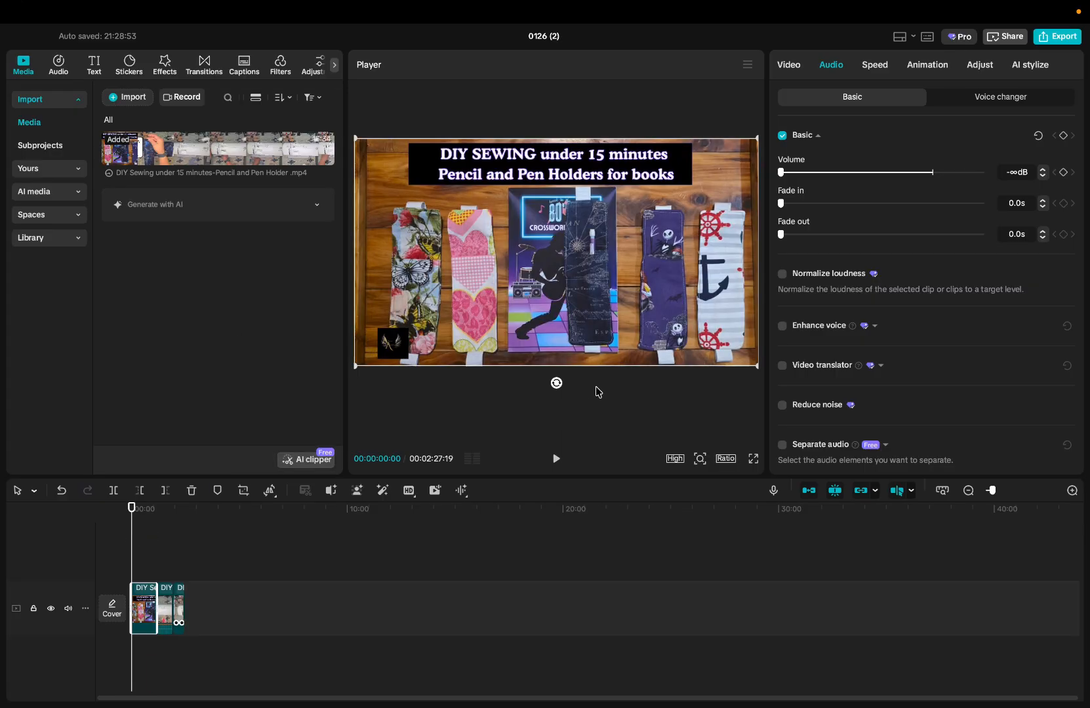
pyautogui.click(726, 461)
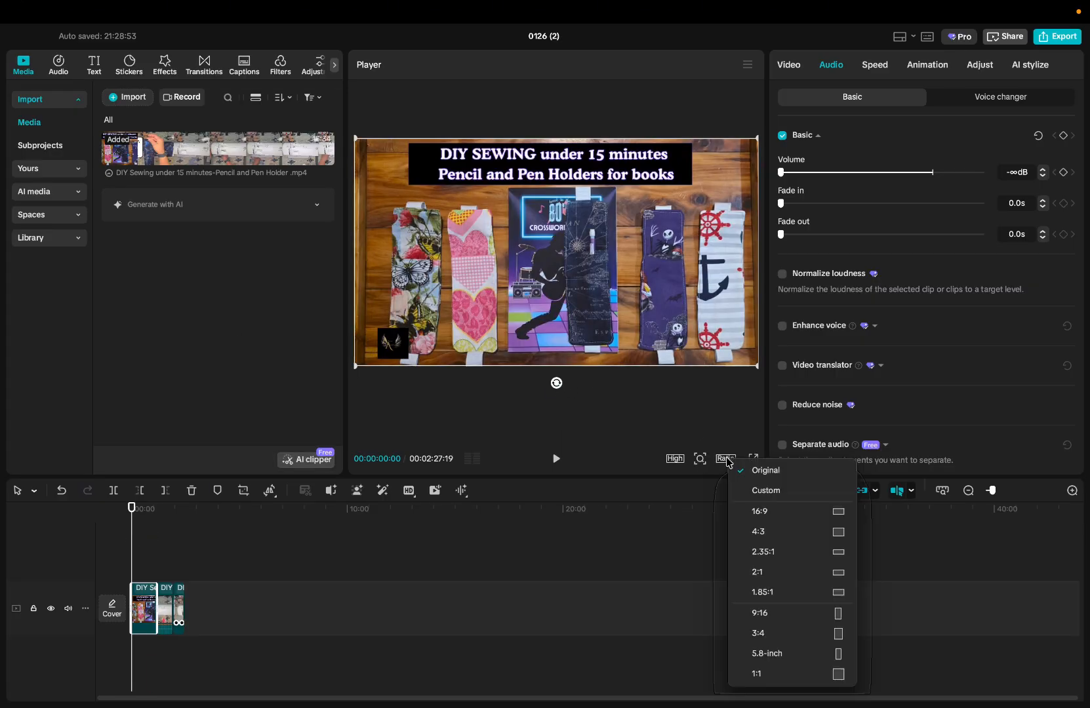
pyautogui.click(759, 614)
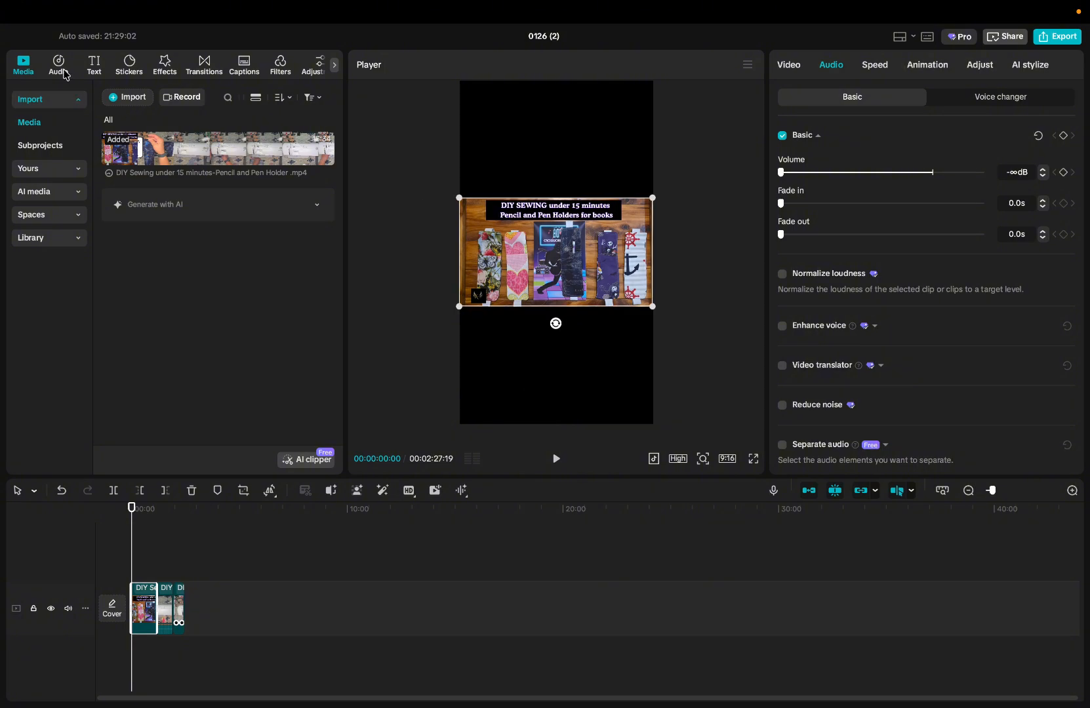
# Step: Import the image "MYqrcode.jpg" from the logos folder into the project media
pyautogui.click(130, 98)
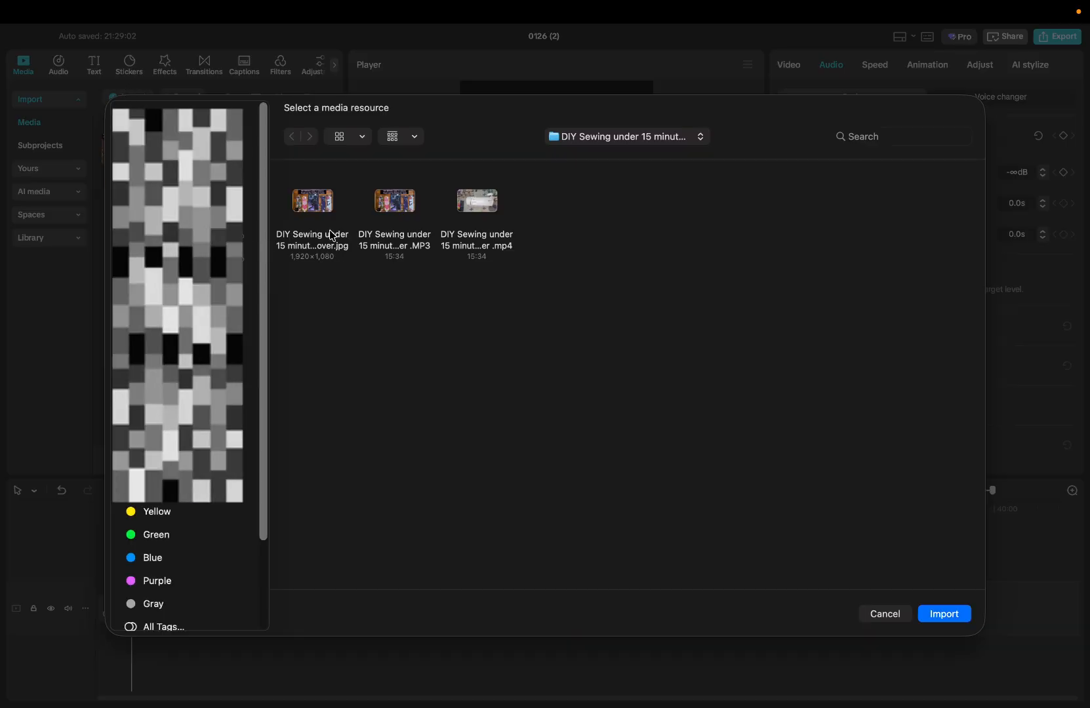
pyautogui.click(690, 144)
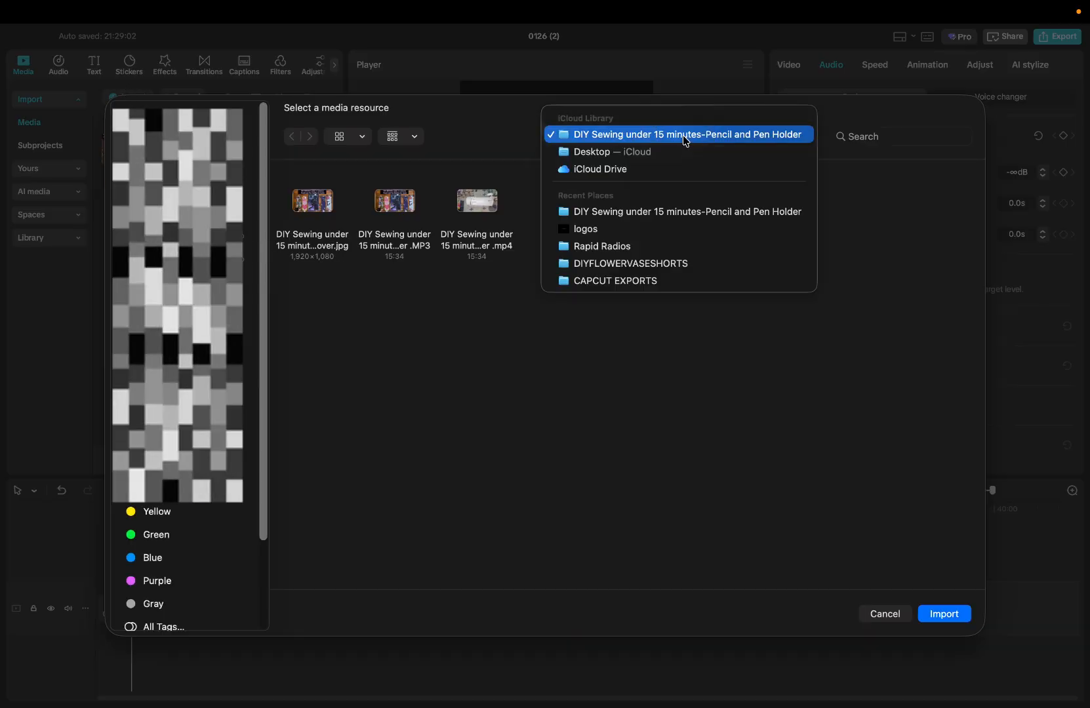
pyautogui.click(652, 231)
pyautogui.click(669, 308)
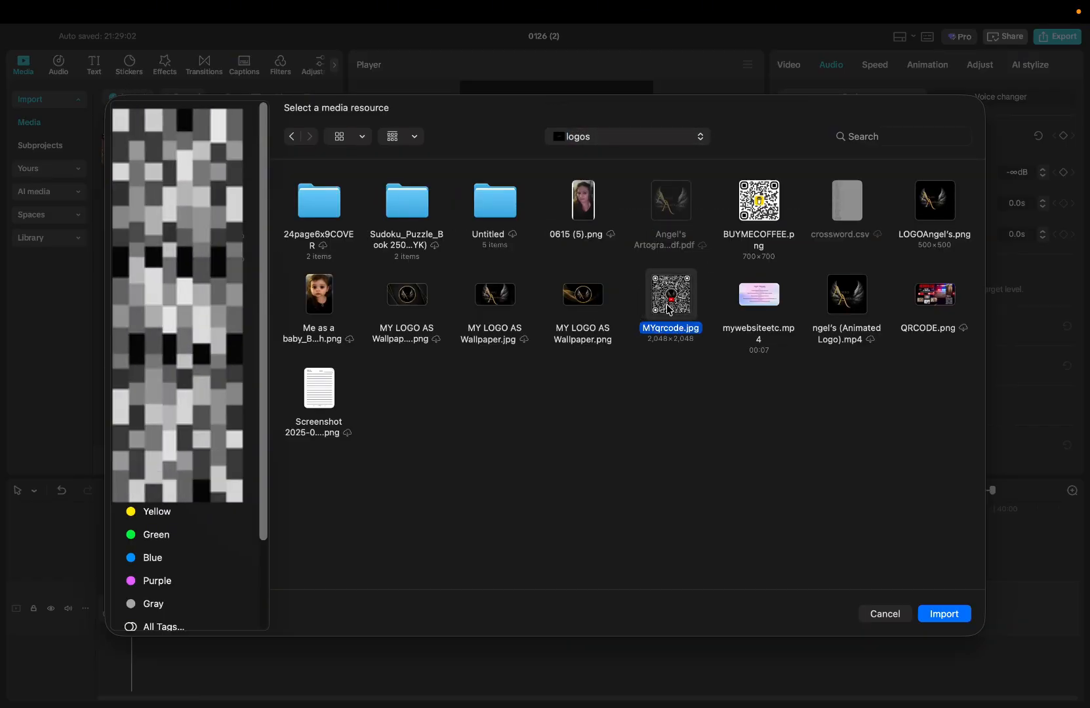
pyautogui.click(944, 614)
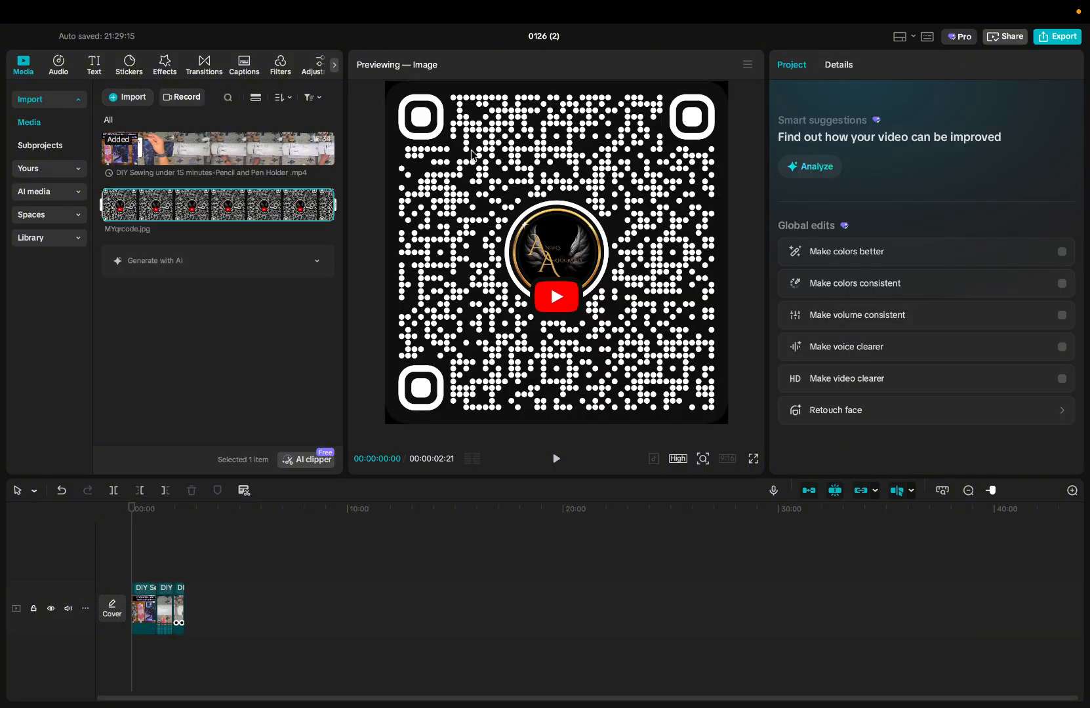
# Step: Place the QR code on a track above the video's start, scaled to 34% and positioned at about X -44, Y -1287
pyautogui.moveTo(292, 203); pyautogui.dragTo(134, 569)
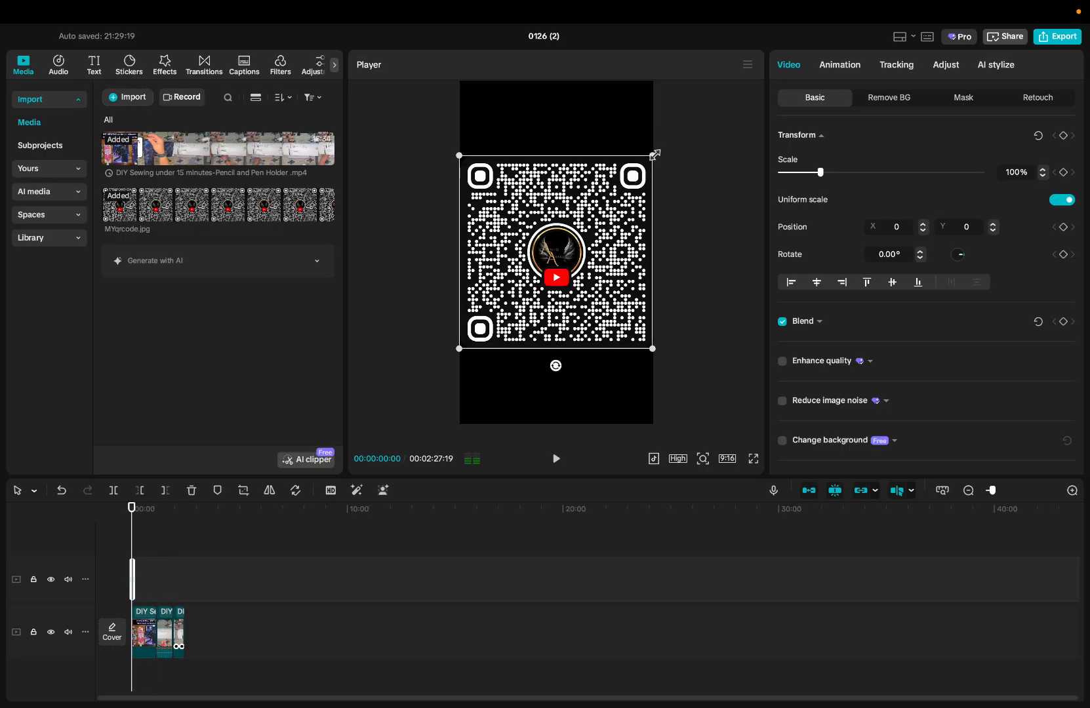
pyautogui.moveTo(655, 155); pyautogui.dragTo(583, 364)
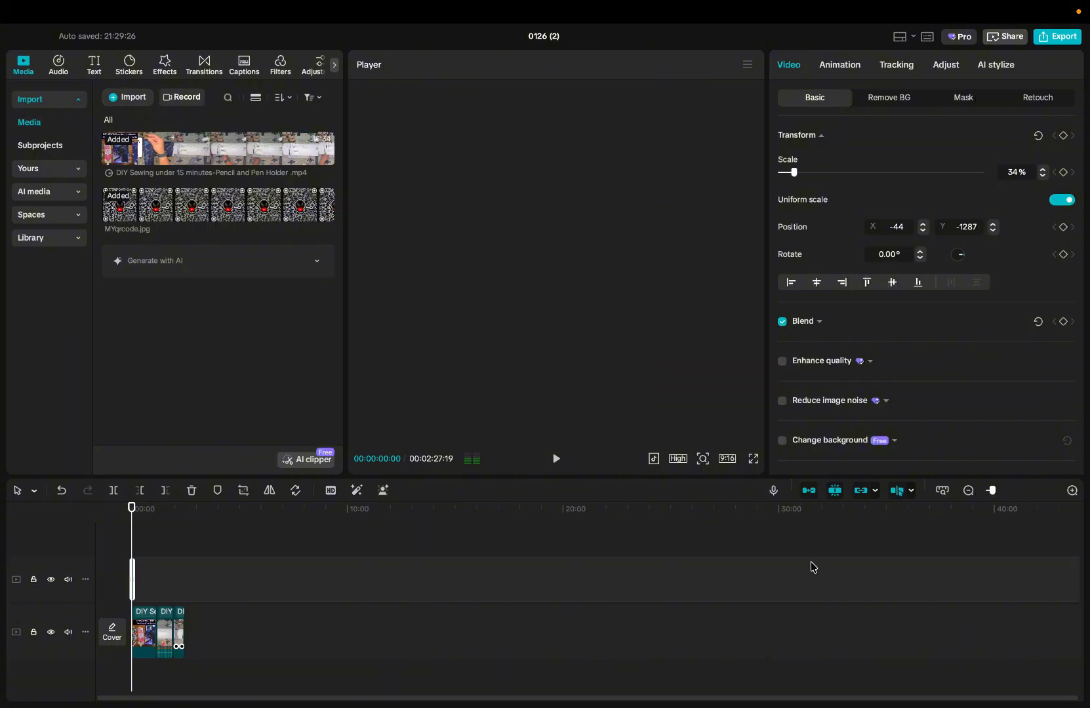
# Step: Add a default text at the video's start reading "Scan Bar code" with "for full video" on a second line
pyautogui.click(95, 66)
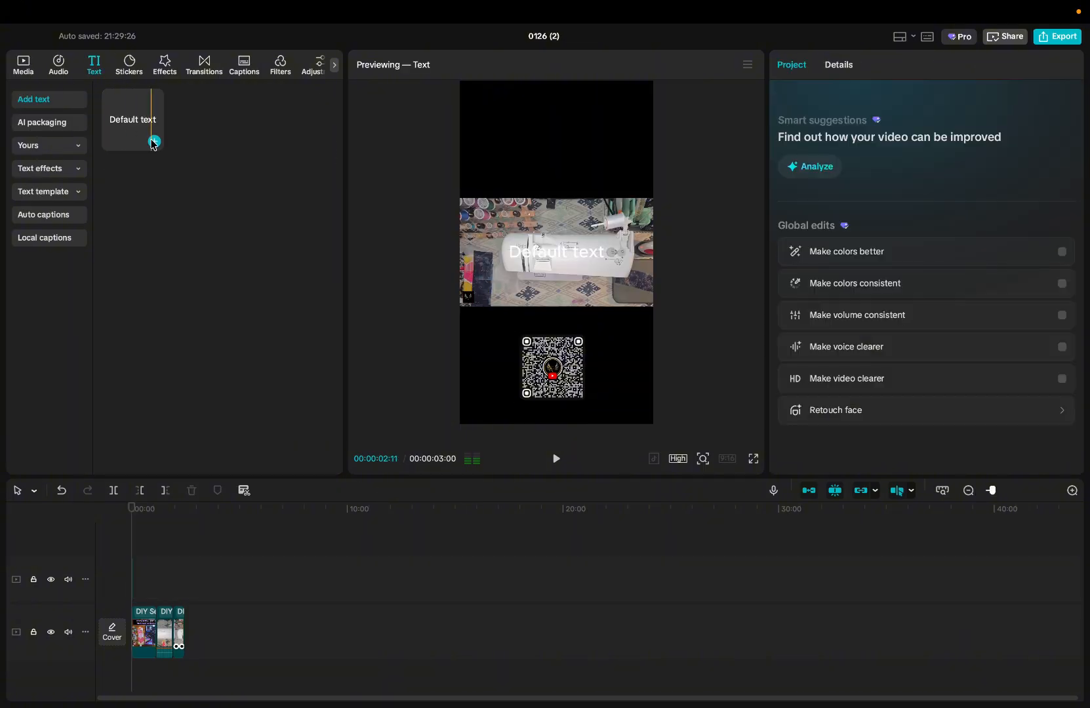
pyautogui.click(153, 142)
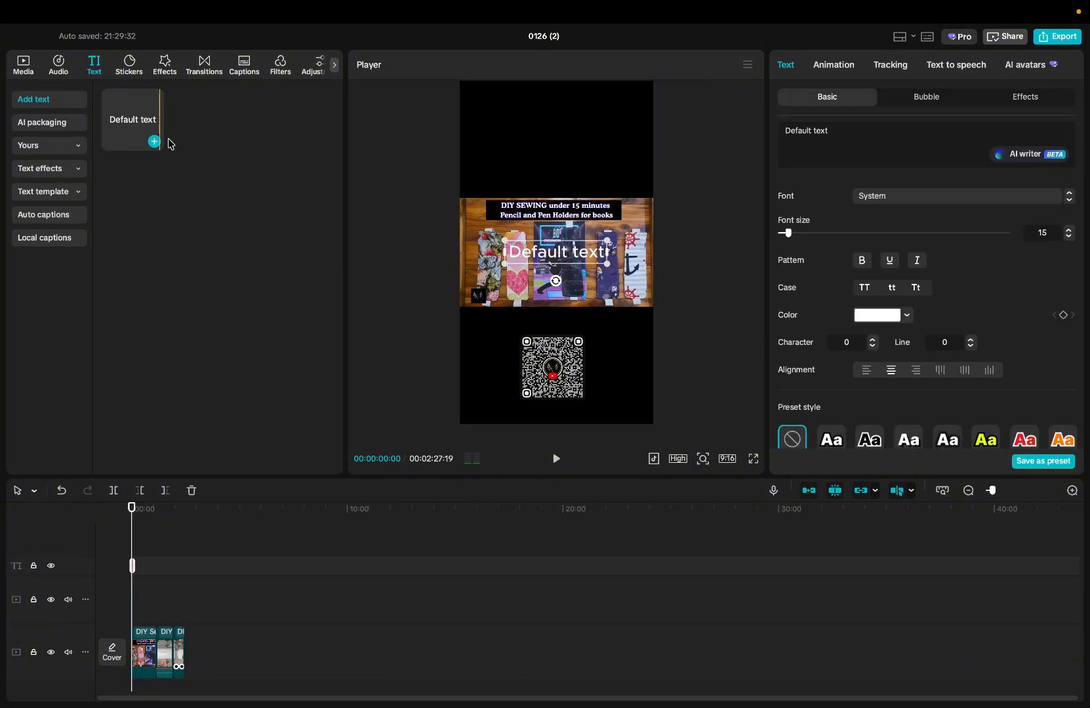
pyautogui.doubleClick(567, 256)
pyautogui.write('Sca')
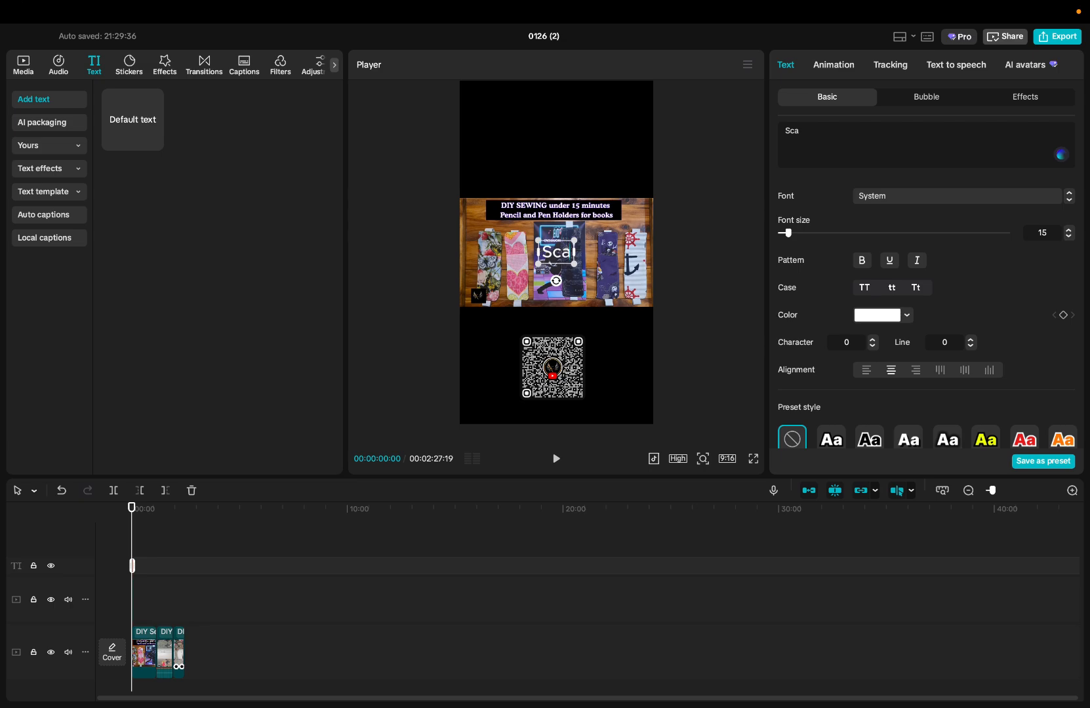
pyautogui.write('n Bar code')
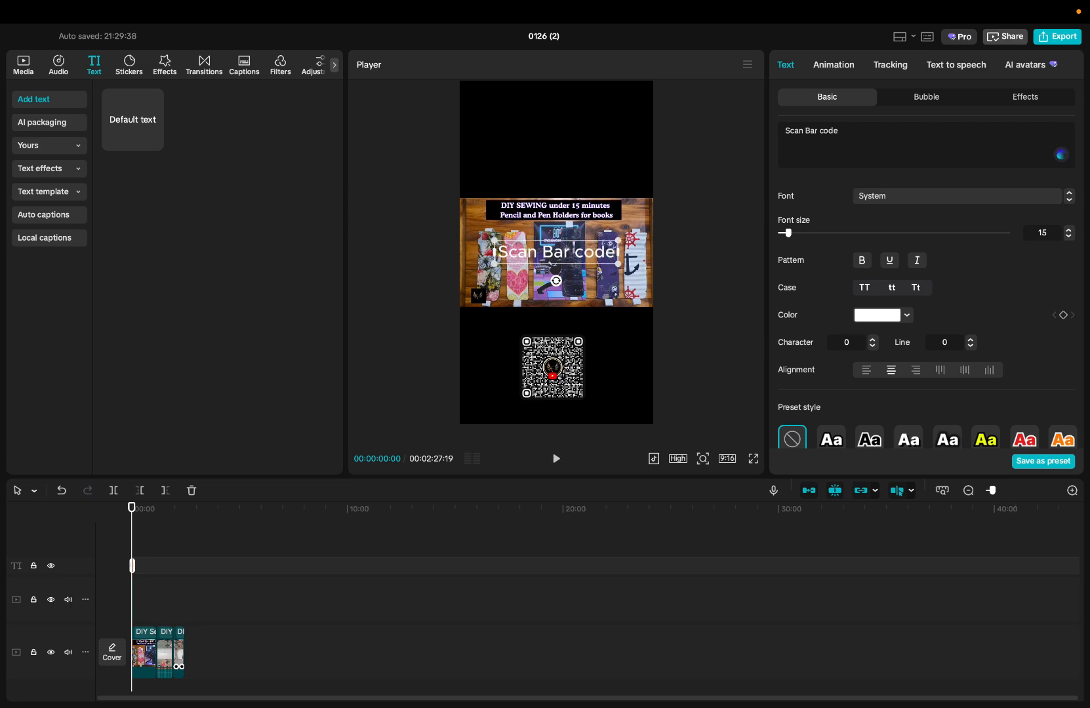
pyautogui.press('Return')
pyautogui.write('for')
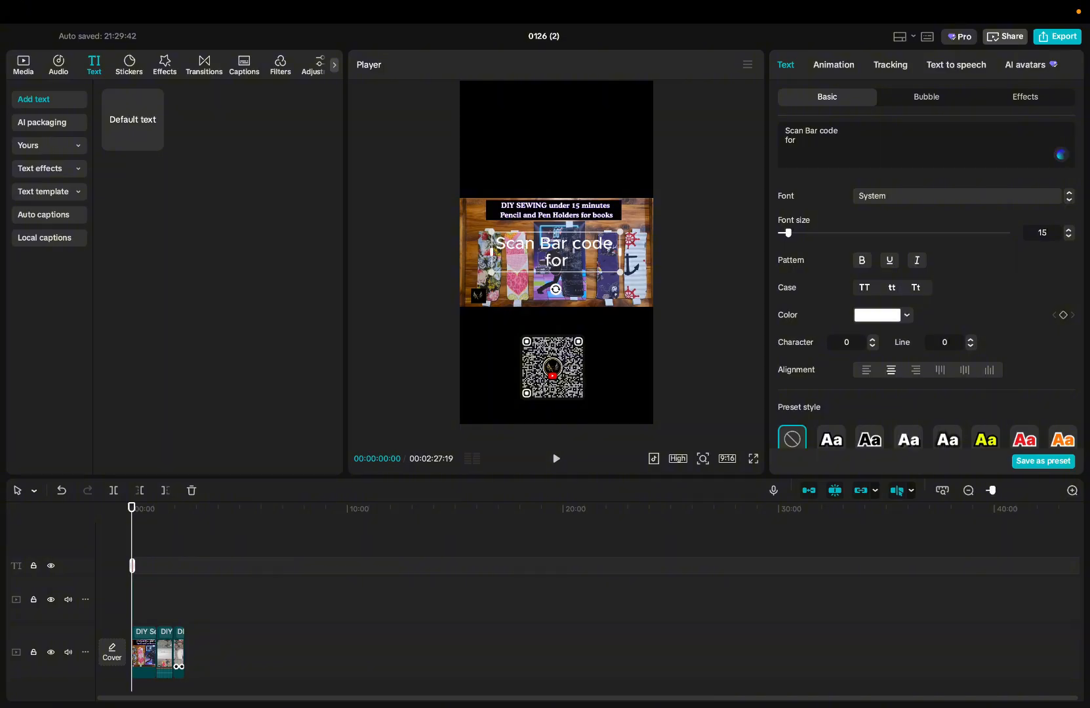
pyautogui.write(' full video')
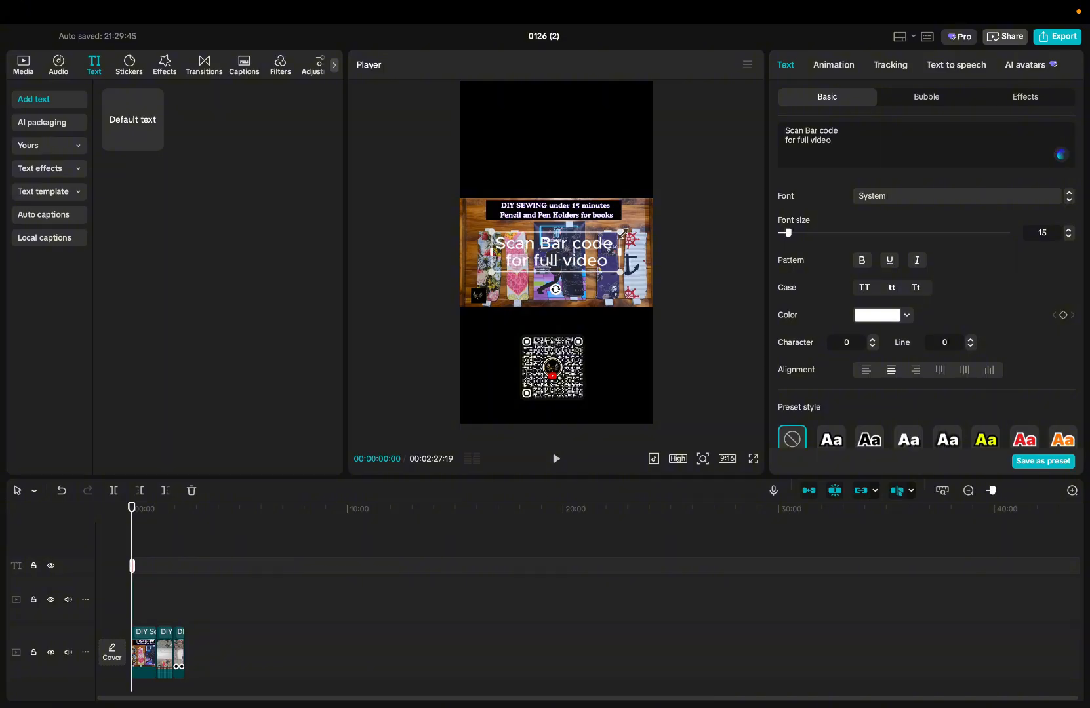
# Step: Move the "Scan Bar code for full video" text into the black area above the video picture and briefly preview the short
pyautogui.click(630, 361)
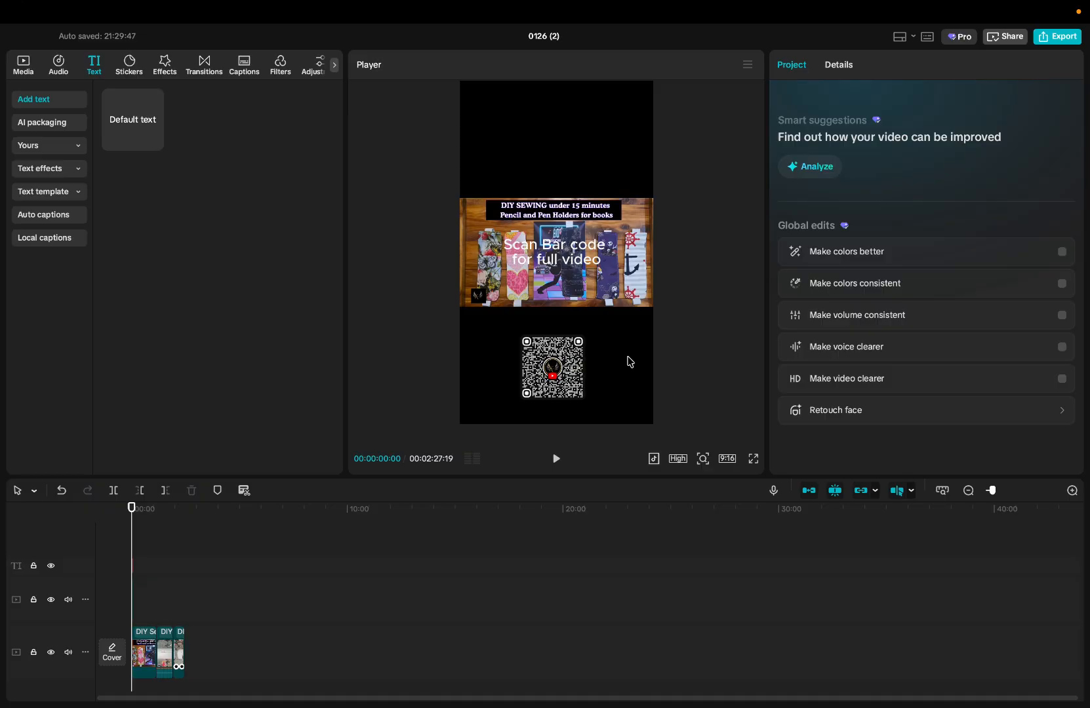
pyautogui.click(571, 256)
pyautogui.moveTo(572, 255); pyautogui.dragTo(572, 136)
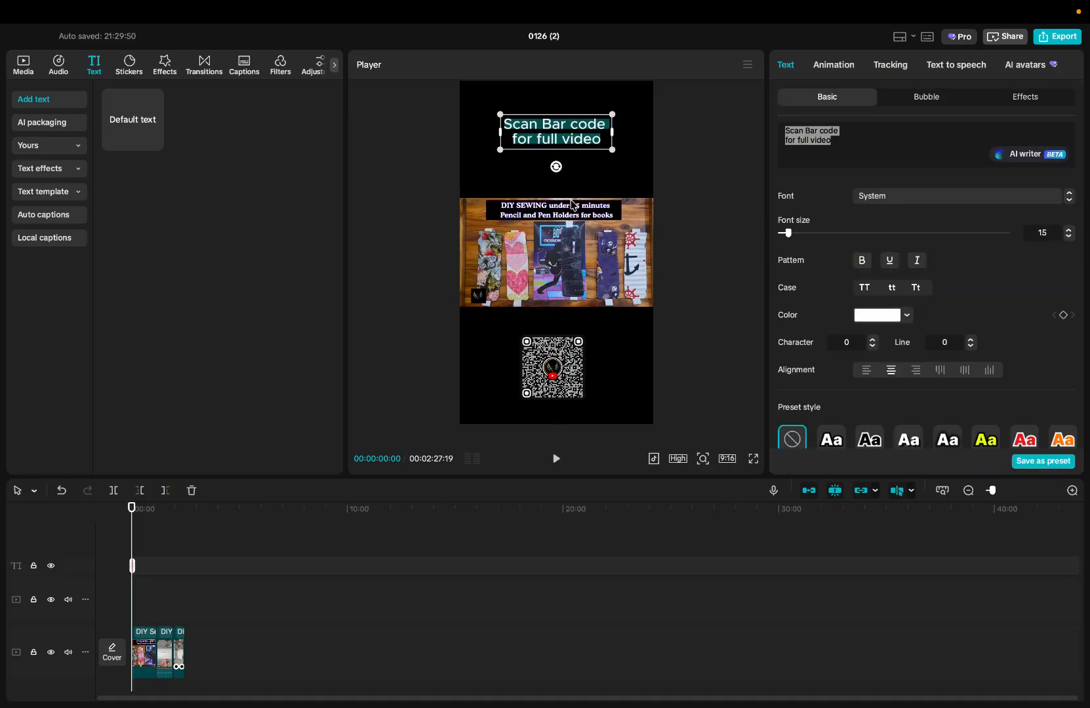
pyautogui.click(610, 180)
pyautogui.click(555, 459)
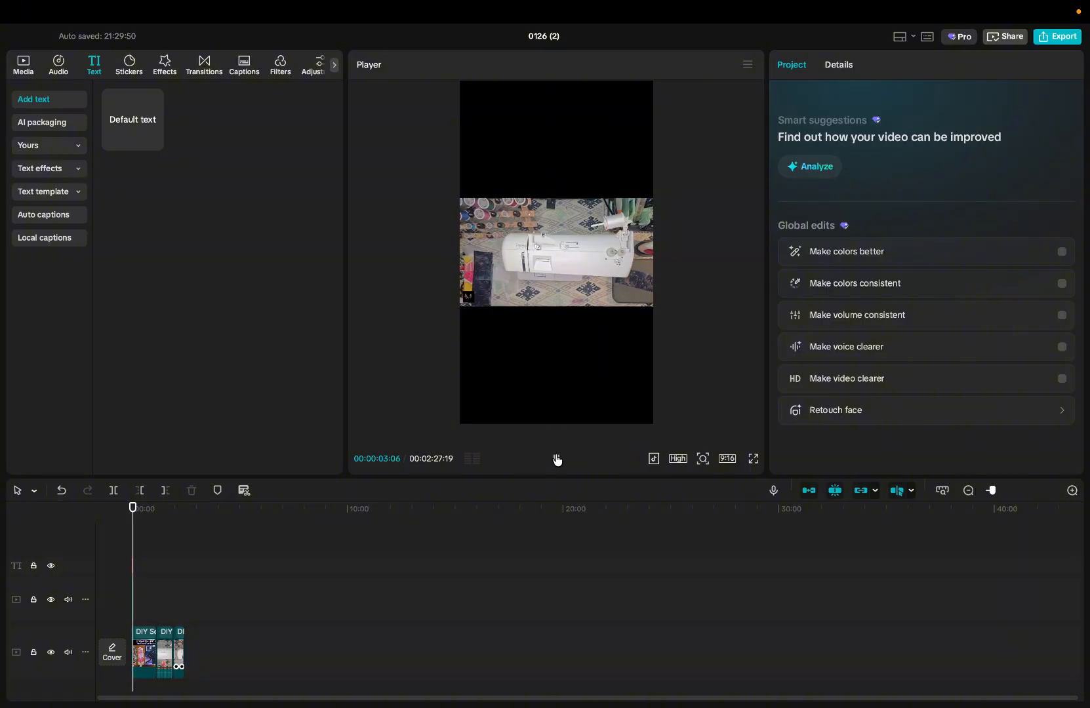
pyautogui.click(556, 459)
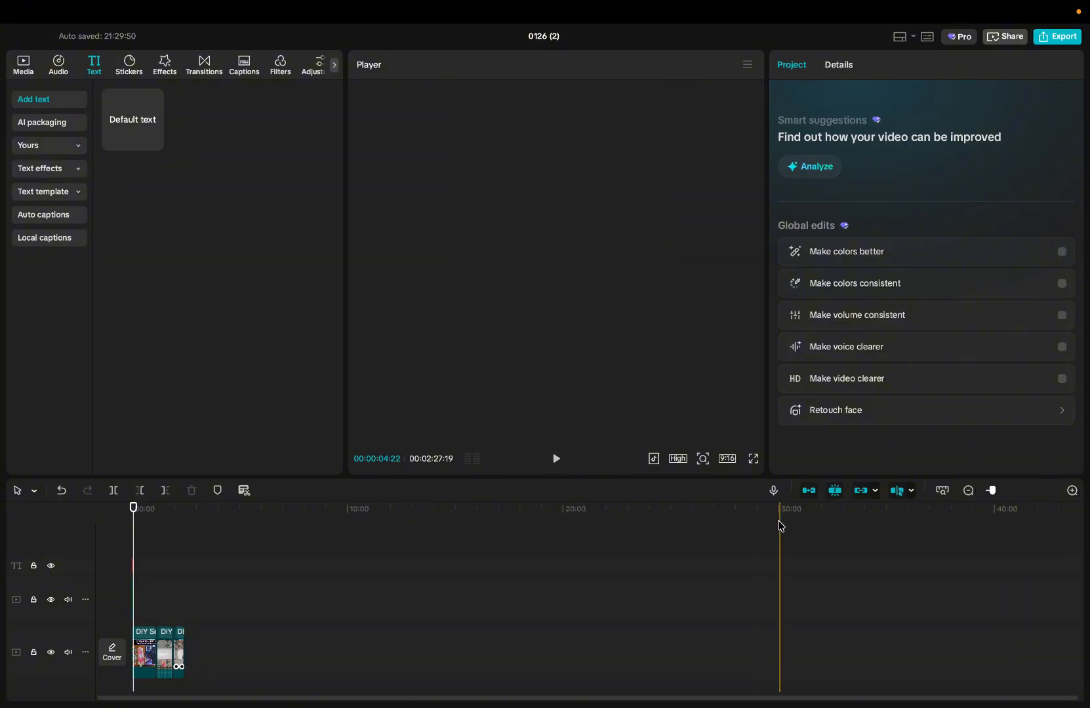
# Step: Extend the QR code image and the text clip to about 2 min 27 s, close to the video's end
pyautogui.moveTo(992, 495); pyautogui.dragTo(997, 489)
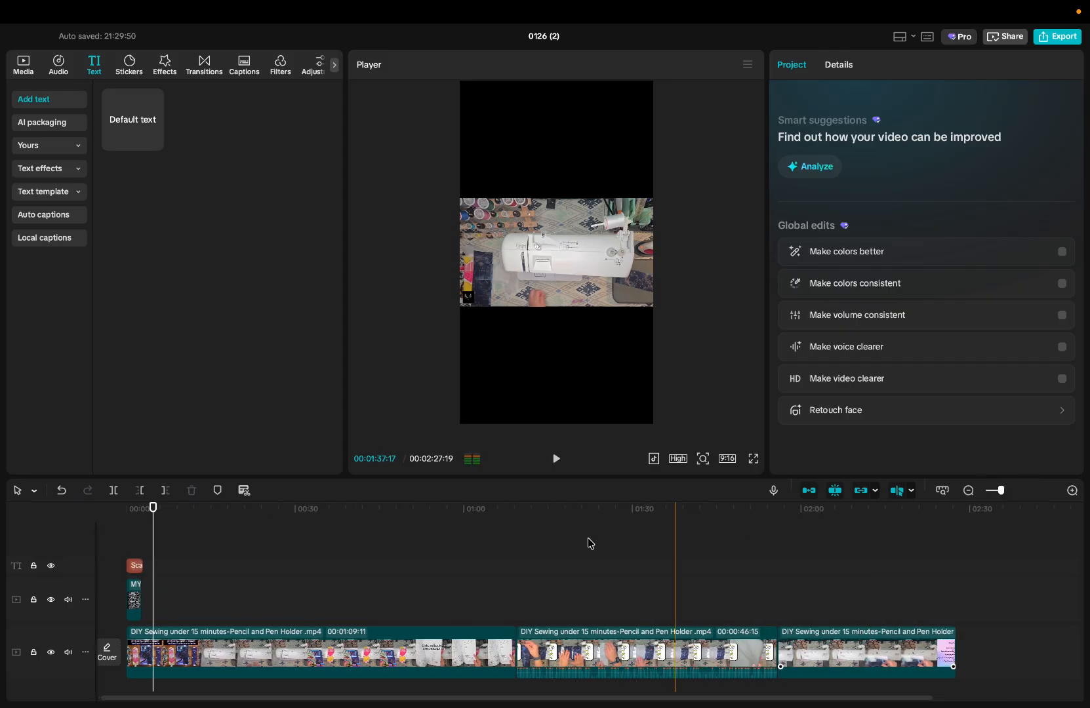
pyautogui.click(136, 603)
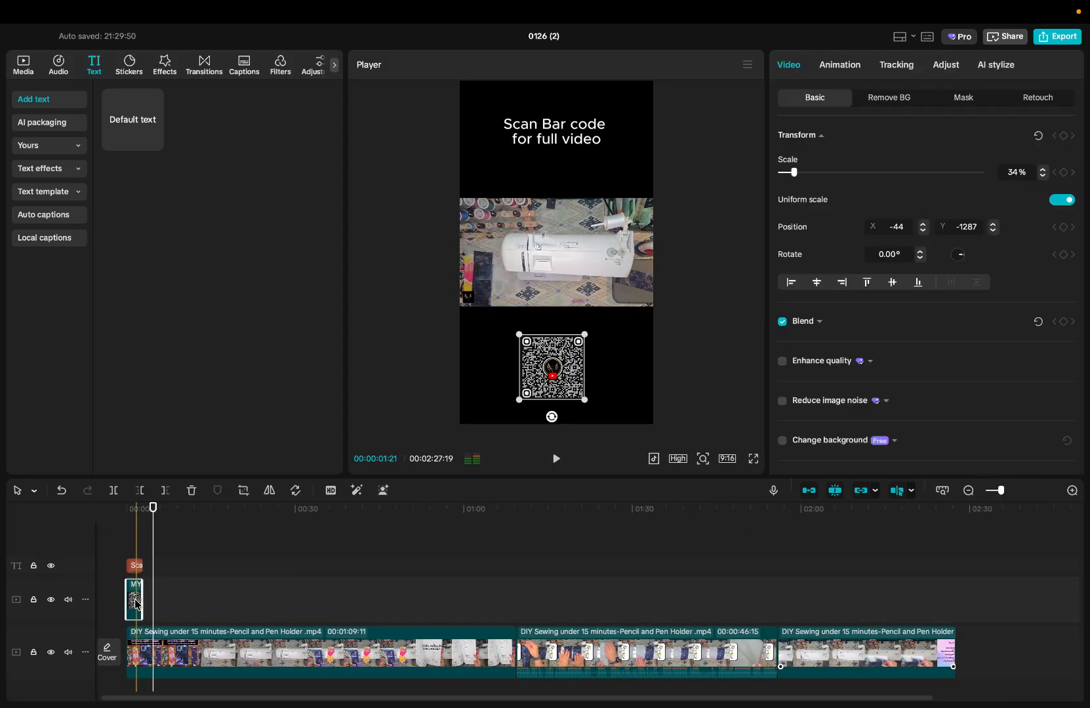
pyautogui.moveTo(142, 599); pyautogui.dragTo(950, 603)
pyautogui.click(134, 565)
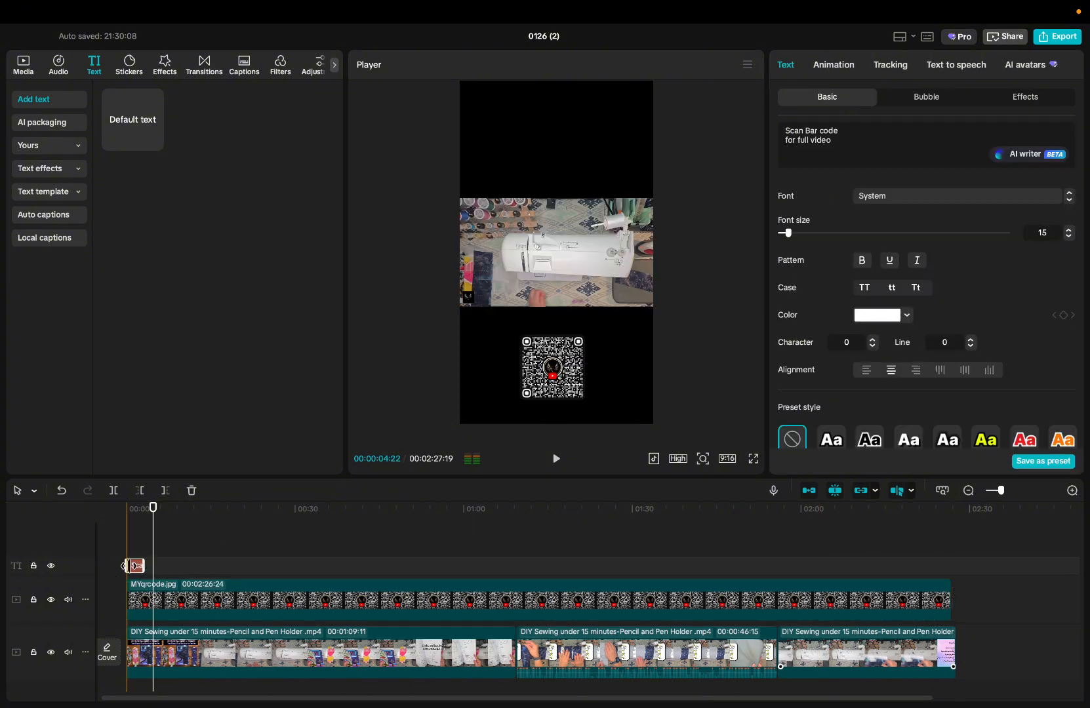
pyautogui.moveTo(143, 566); pyautogui.dragTo(951, 567)
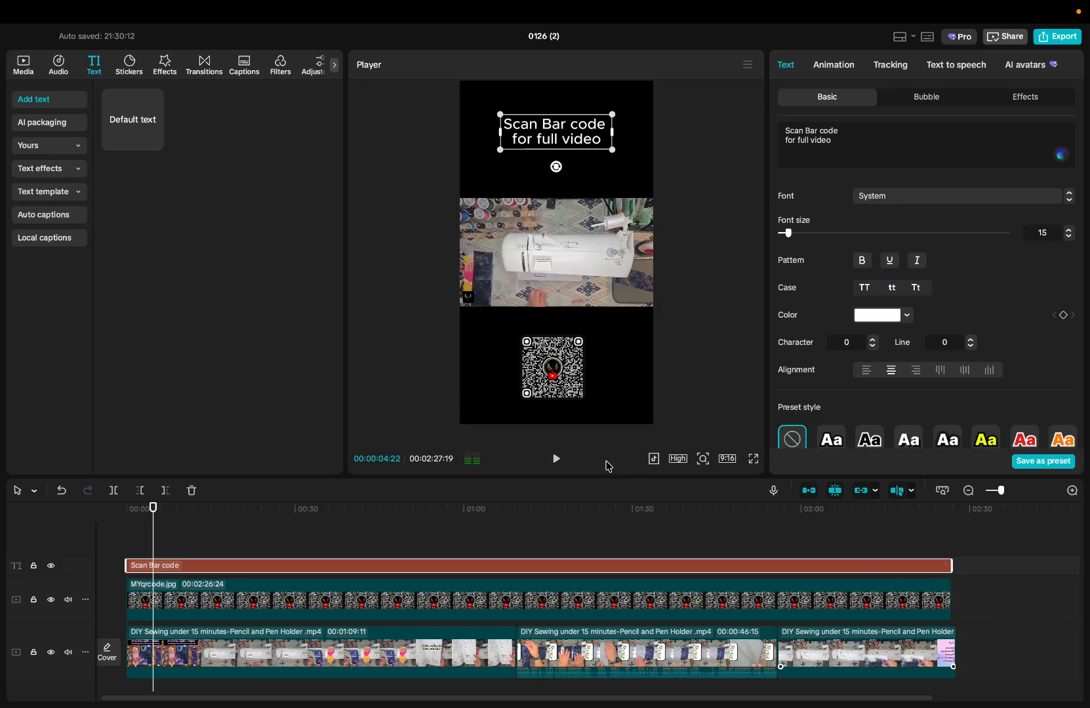
pyautogui.click(555, 458)
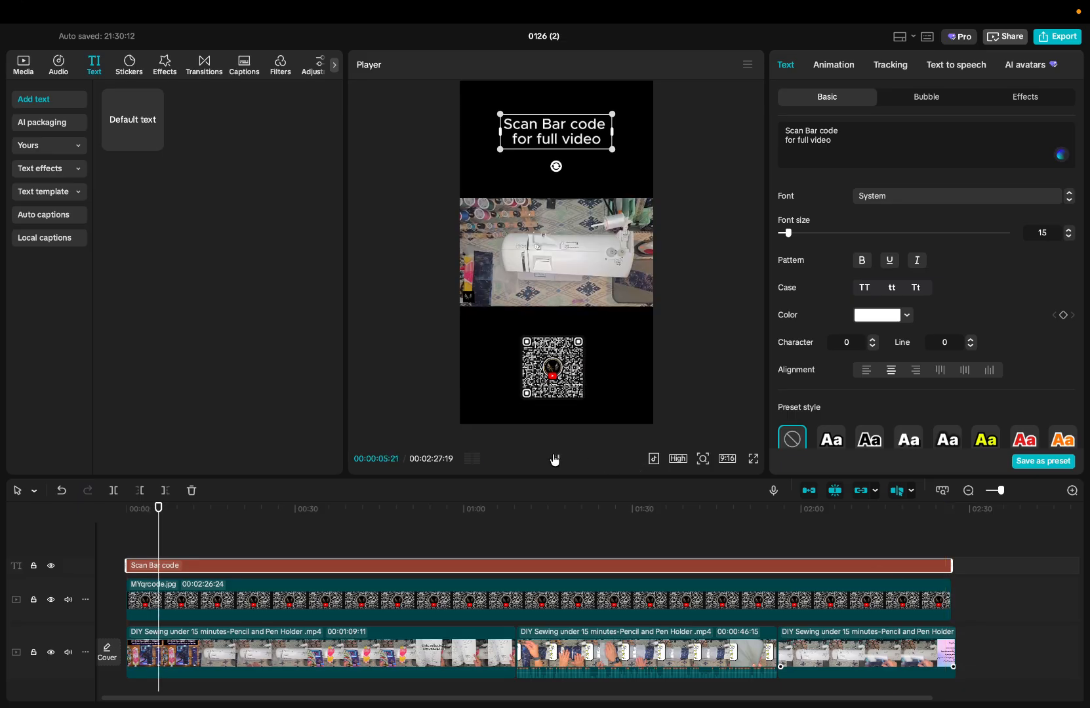
pyautogui.click(555, 458)
# Step: Add the favourite music track "War & Conflict" and align its beginning with the start of the video
pyautogui.click(56, 63)
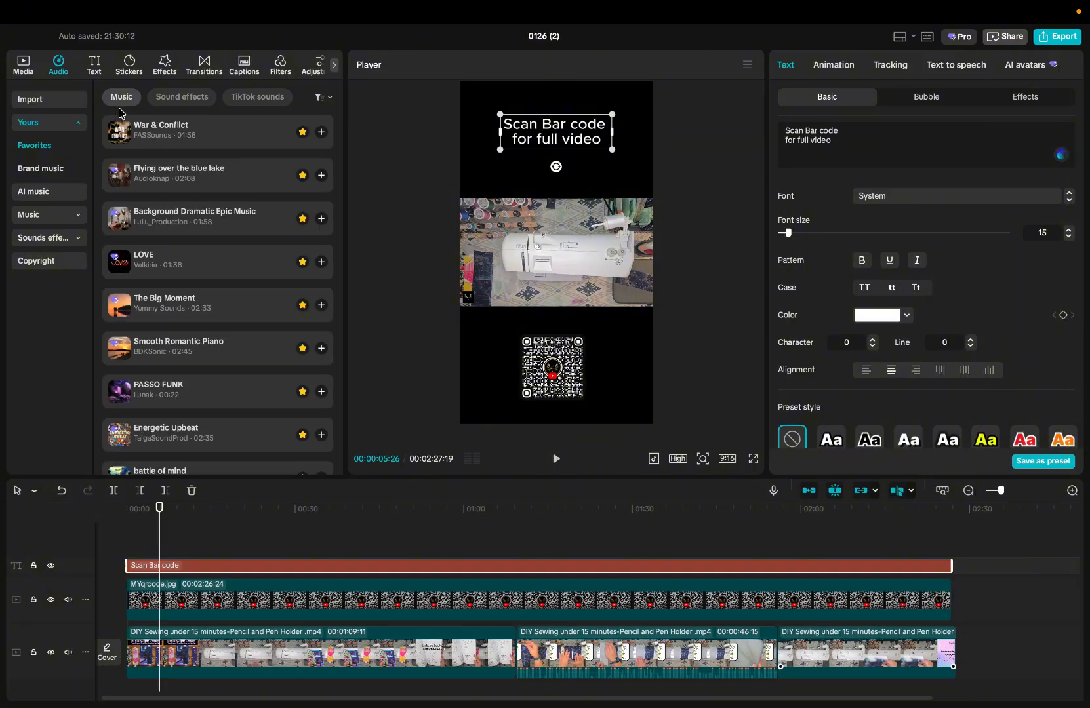
pyautogui.click(321, 133)
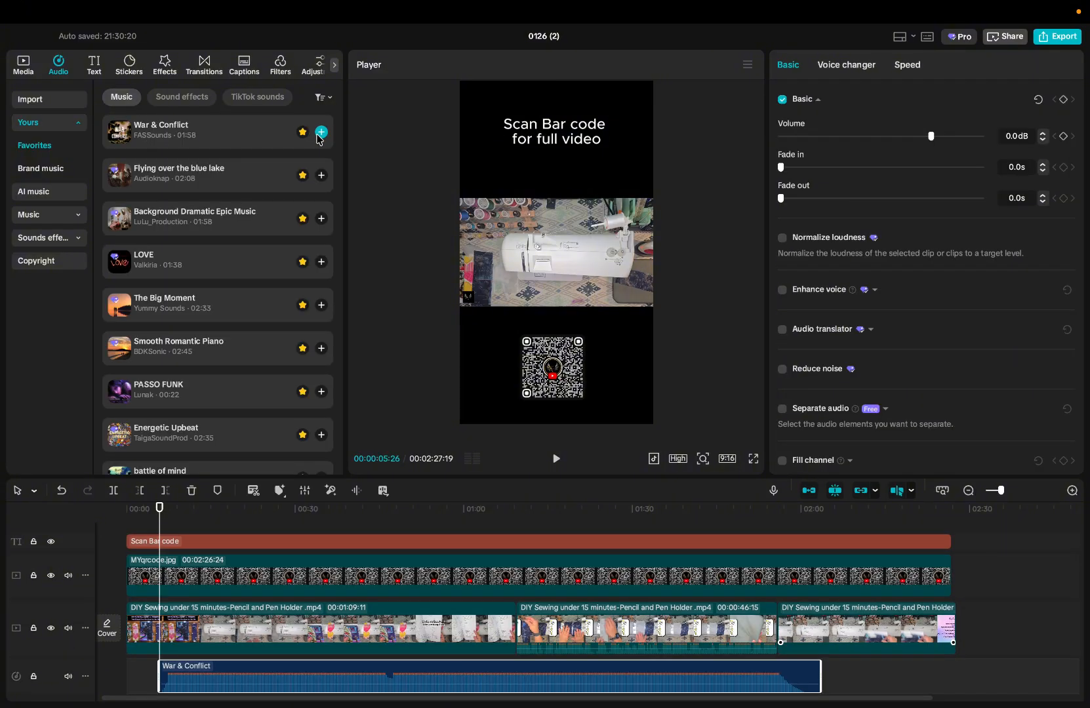
pyautogui.moveTo(230, 678); pyautogui.dragTo(196, 677)
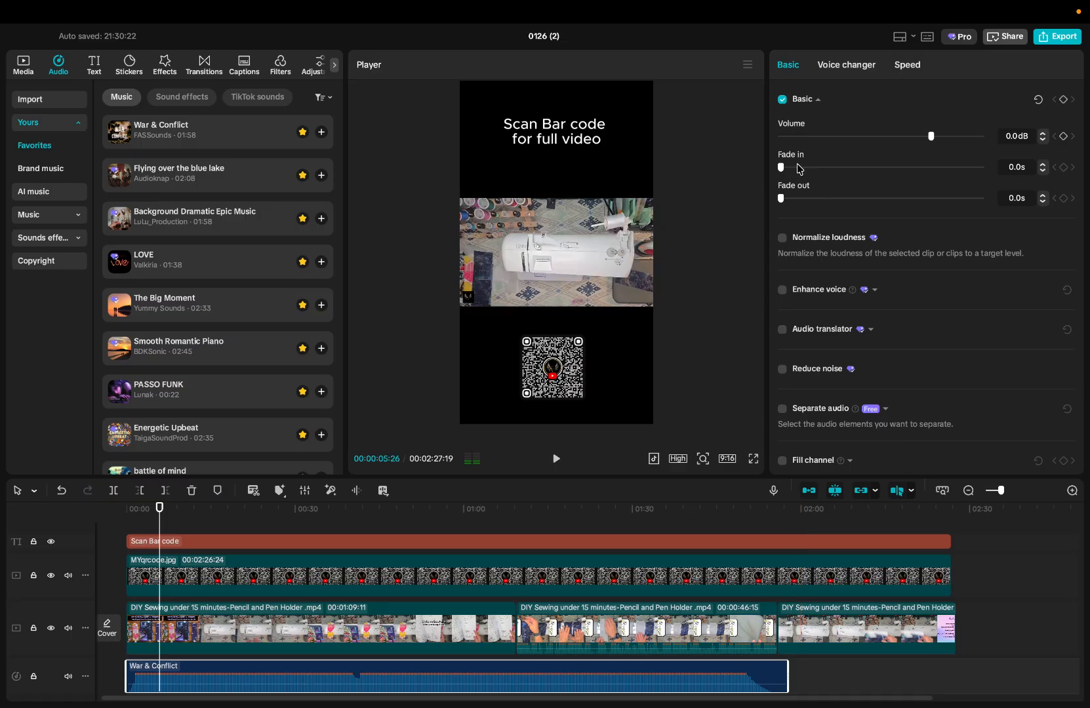
# Step: Give the music clip a 1.9 s fade-in, a 5.1 s fade-out and a volume of -6.5 dB, and play it
pyautogui.moveTo(781, 169); pyautogui.dragTo(818, 168)
pyautogui.moveTo(782, 198); pyautogui.dragTo(863, 200)
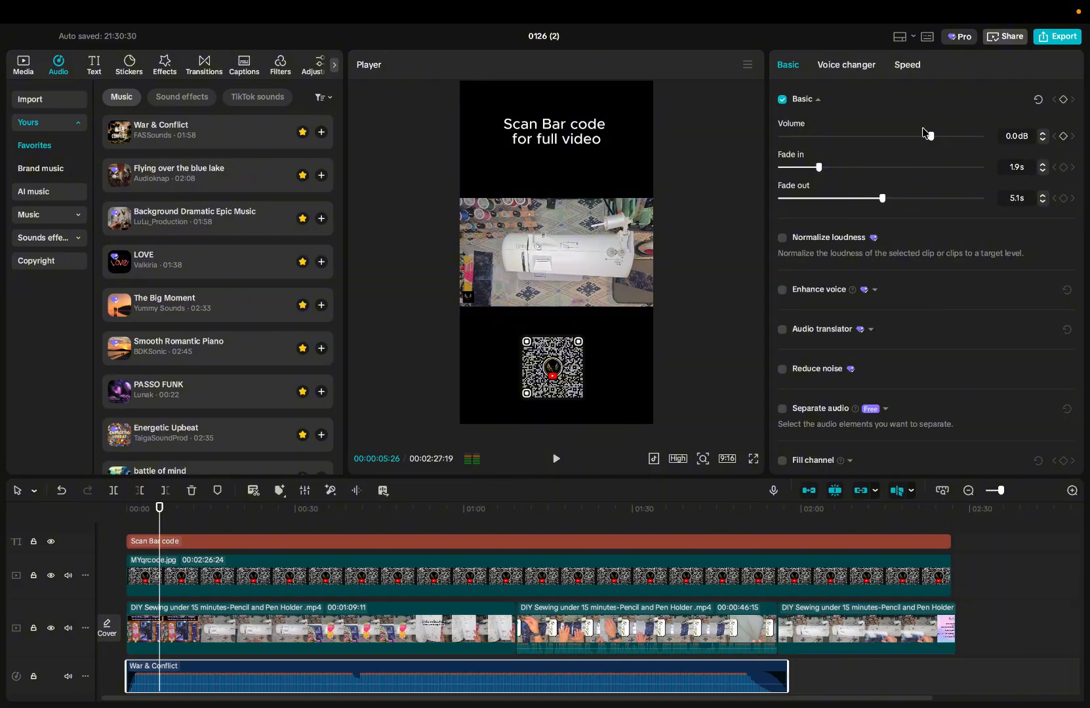
pyautogui.moveTo(941, 139); pyautogui.dragTo(913, 138)
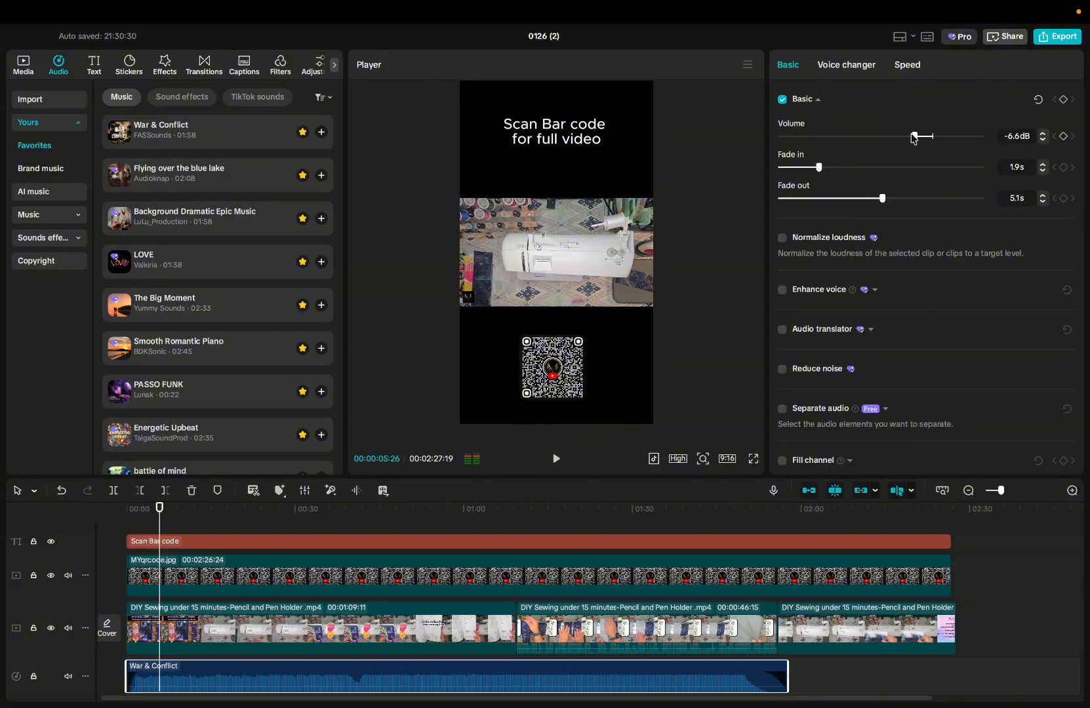
pyautogui.click(555, 460)
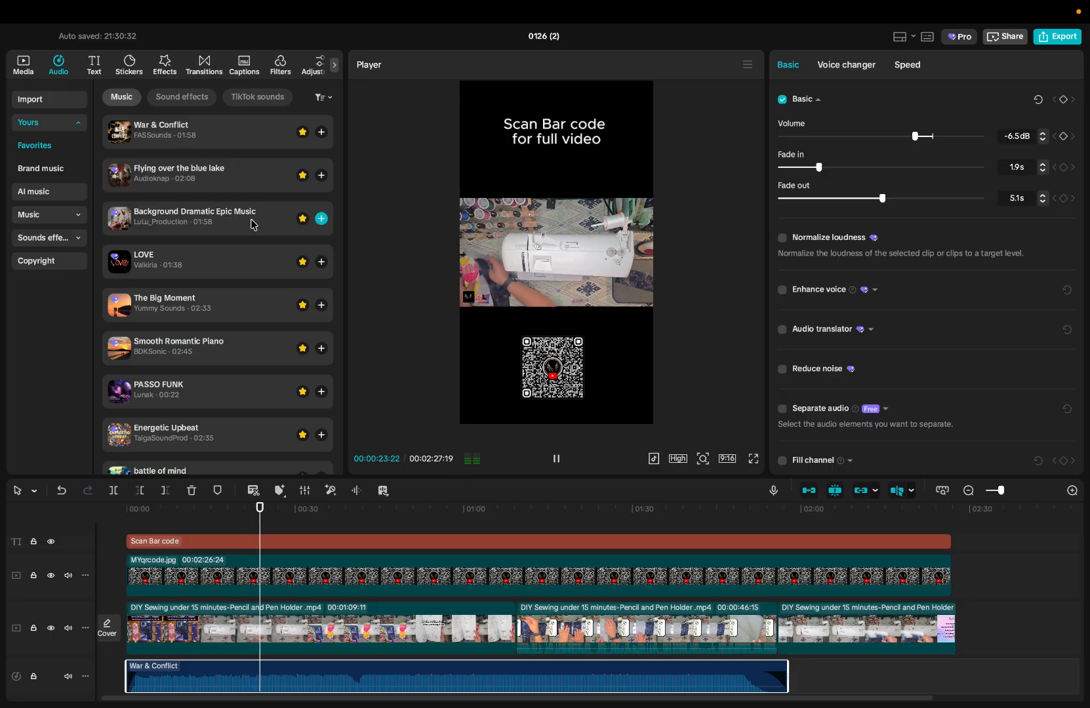
# Step: Add a second "War & Conflict" clip at 20 dB directly after the first and trim it to end with the QR code
pyautogui.moveTo(250, 133); pyautogui.dragTo(783, 682)
pyautogui.moveTo(893, 684); pyautogui.dragTo(924, 648)
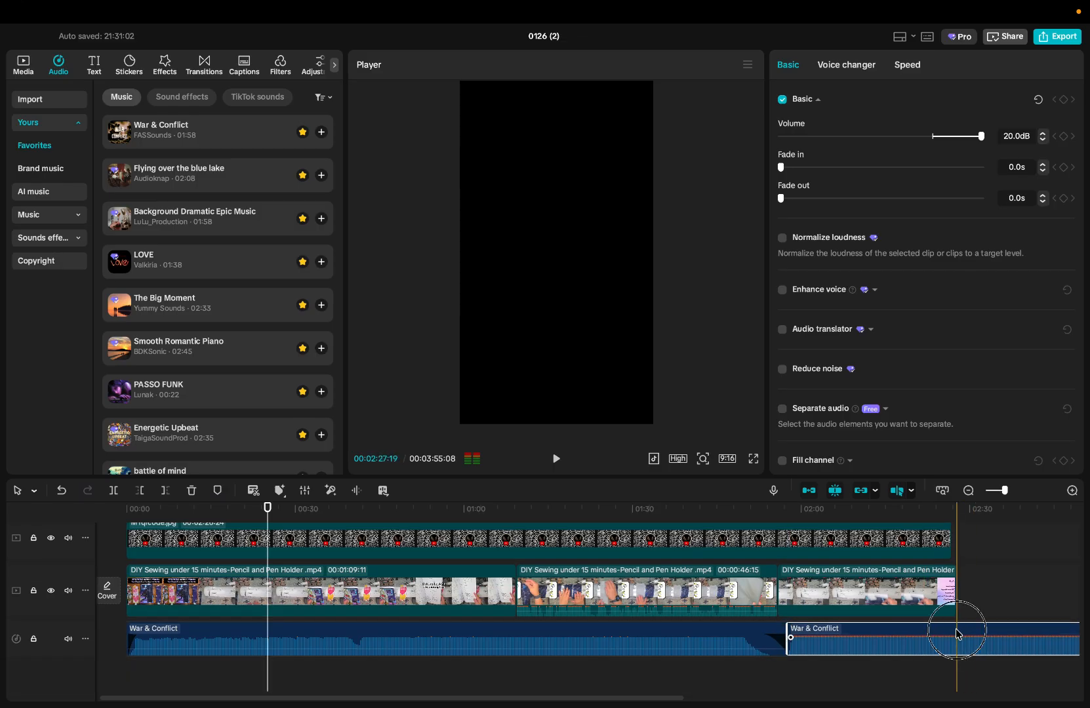
pyautogui.moveTo(267, 510); pyautogui.dragTo(956, 517)
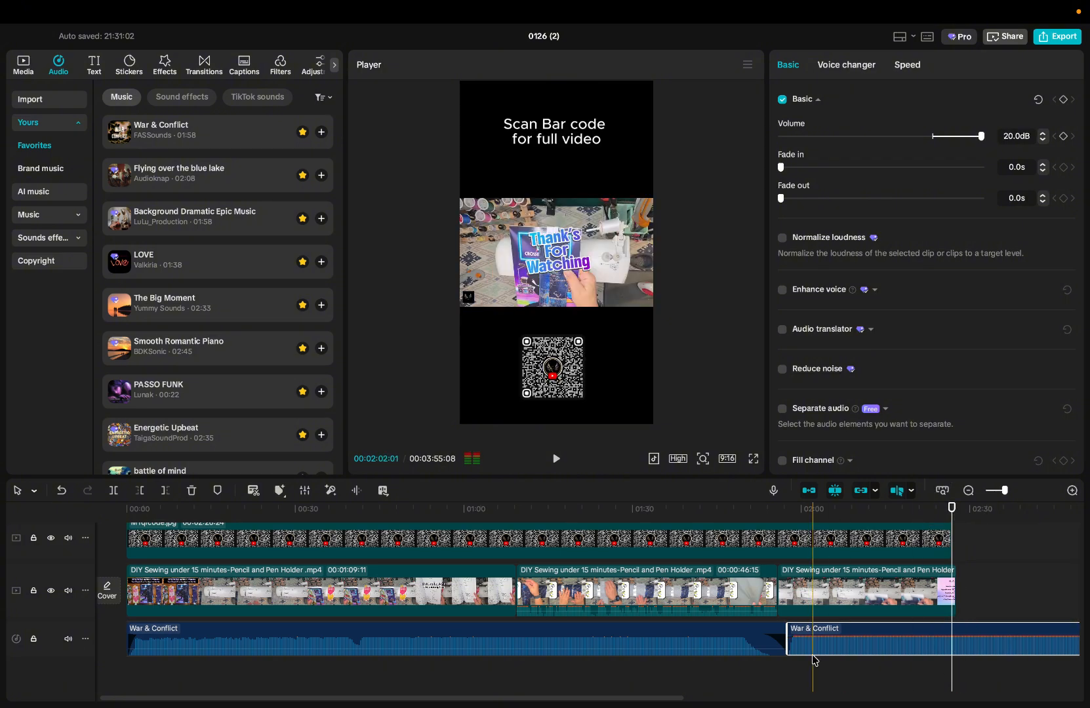
pyautogui.click(165, 490)
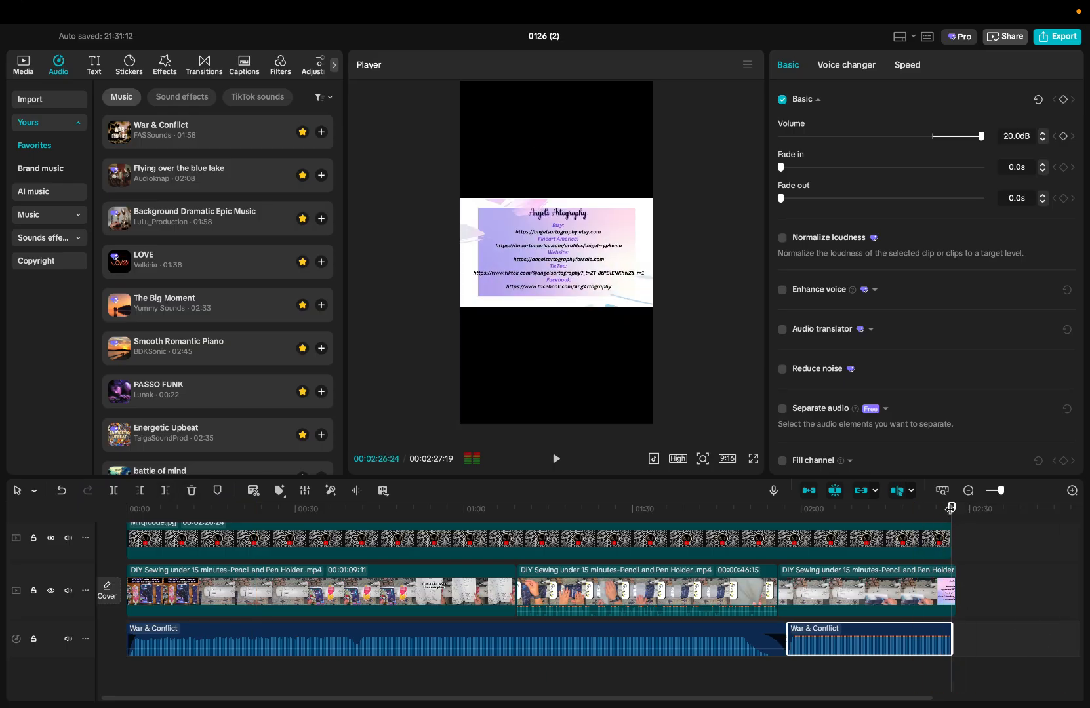
pyautogui.moveTo(952, 514); pyautogui.dragTo(78, 528)
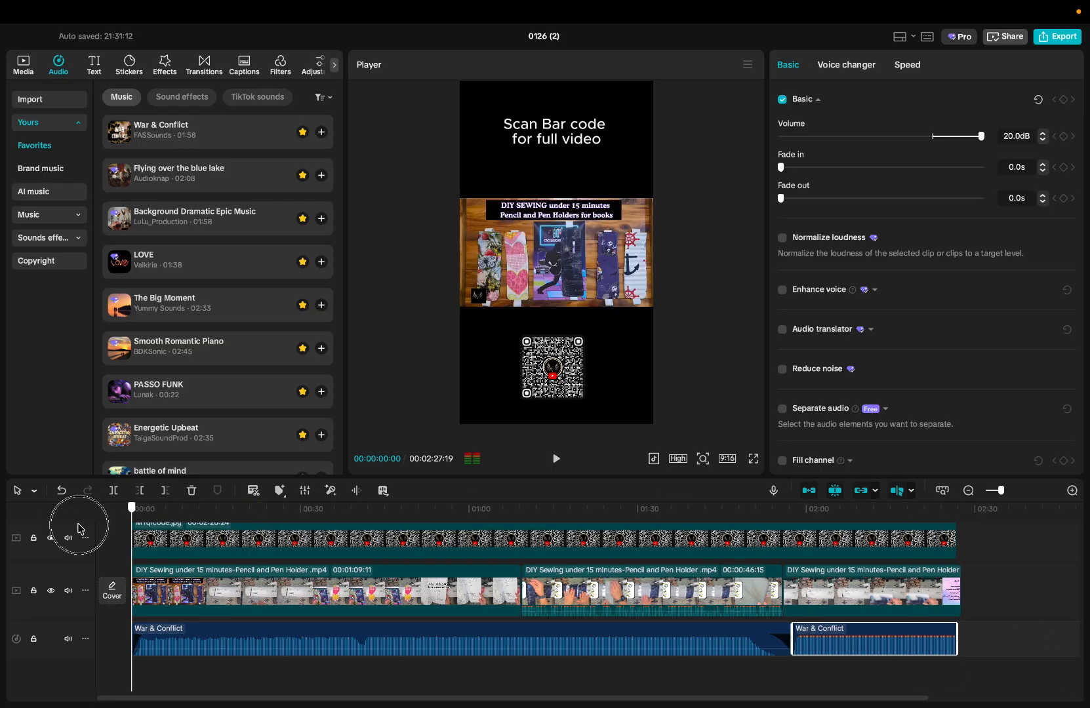
pyautogui.click(553, 461)
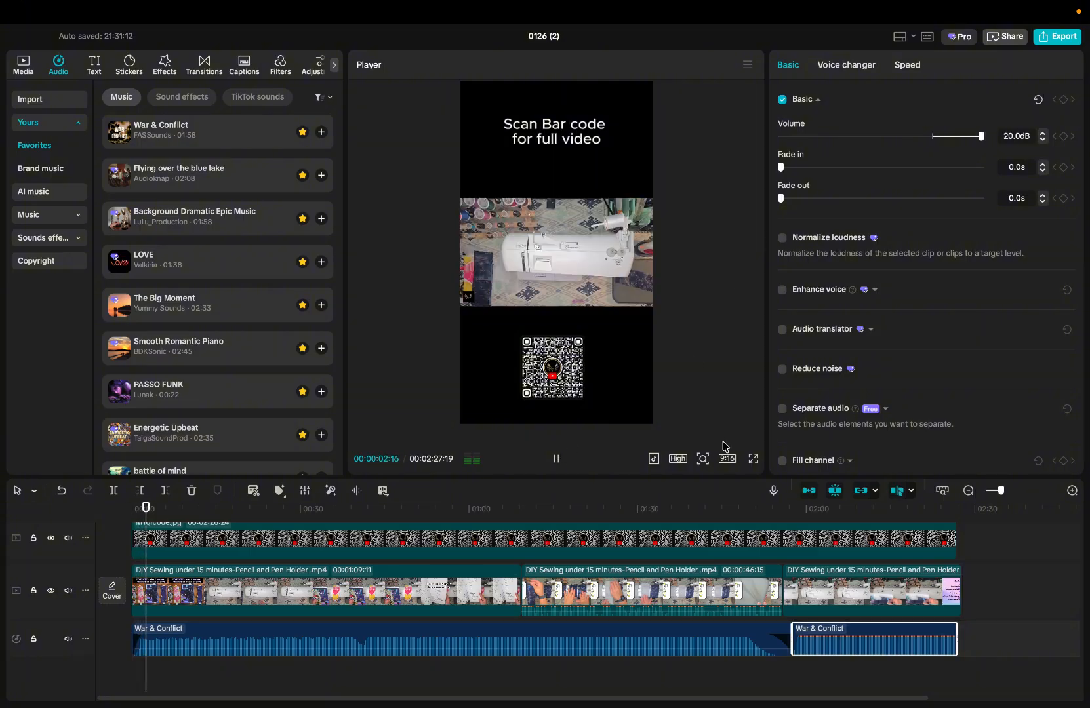
pyautogui.click(554, 459)
# Step: Speed up the first video clip to 9.52x and the second and third clips to 10x
pyautogui.click(165, 597)
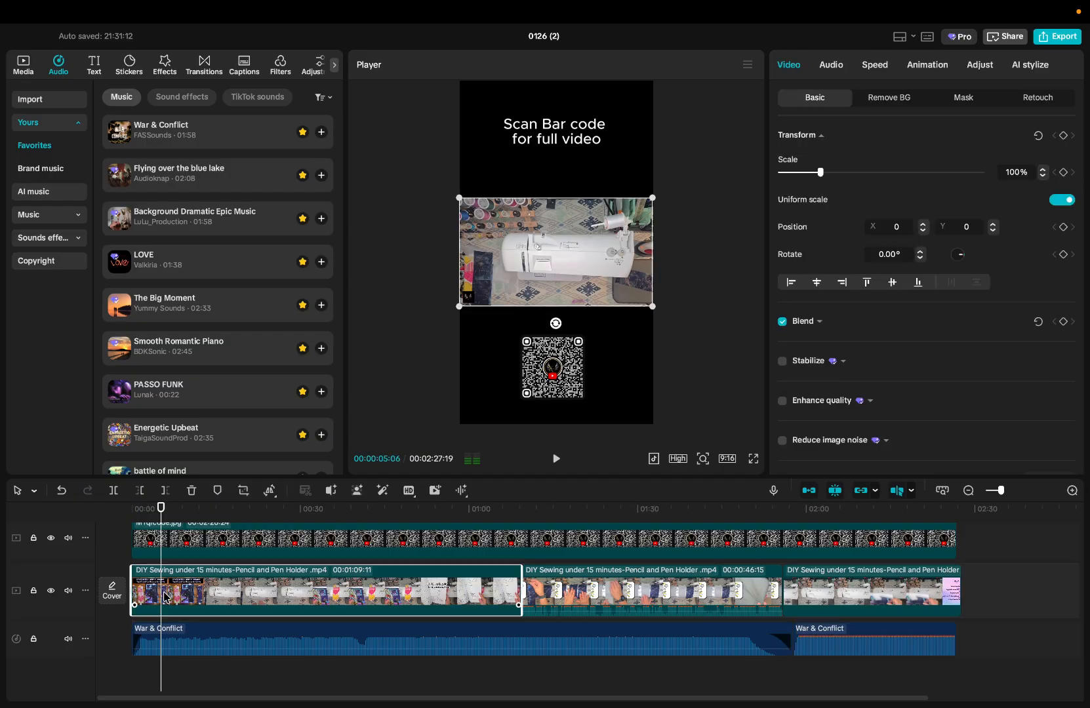
pyautogui.click(874, 65)
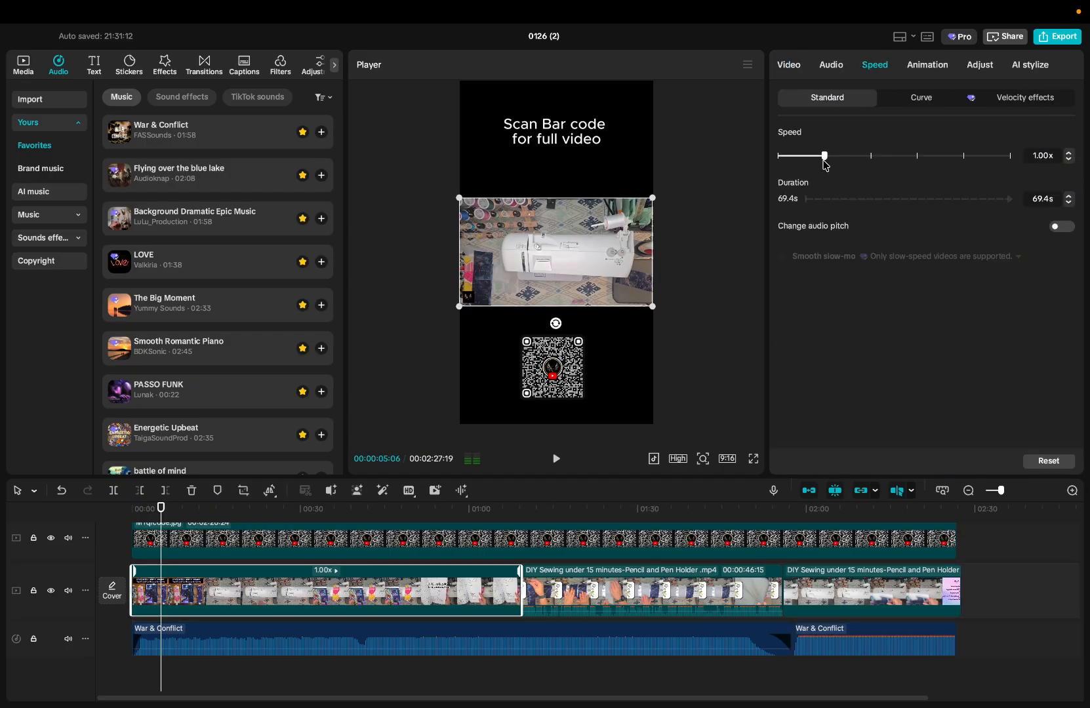
pyautogui.moveTo(824, 156); pyautogui.dragTo(959, 155)
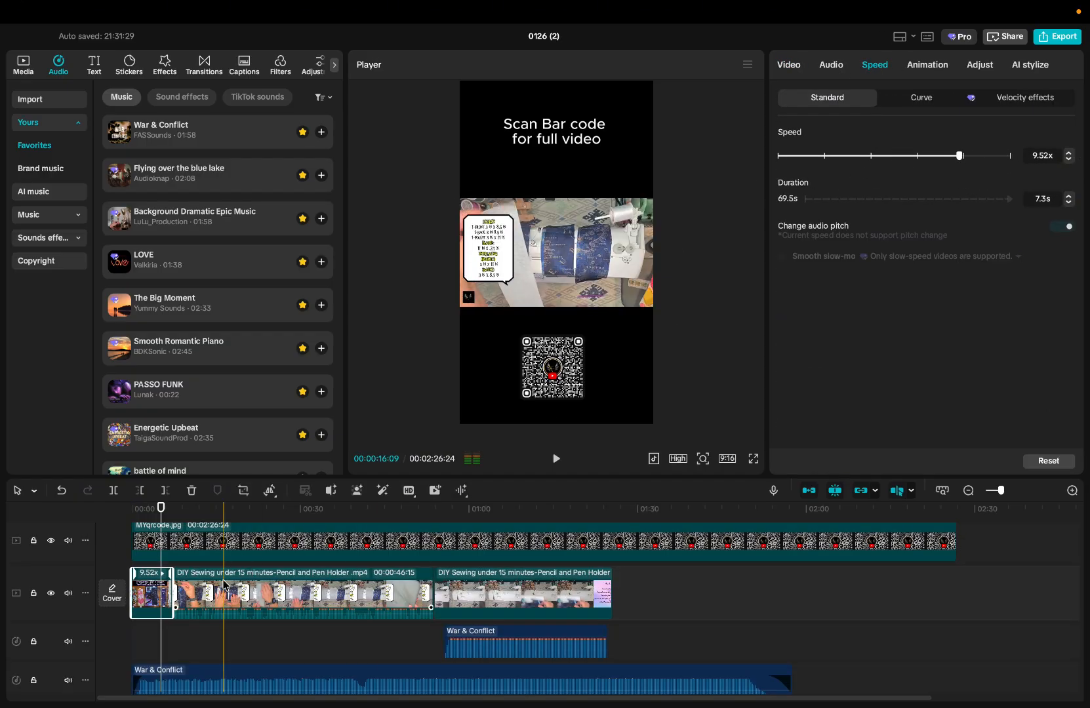
pyautogui.hotkey('ctrl', 'z')
pyautogui.moveTo(825, 158); pyautogui.dragTo(964, 158)
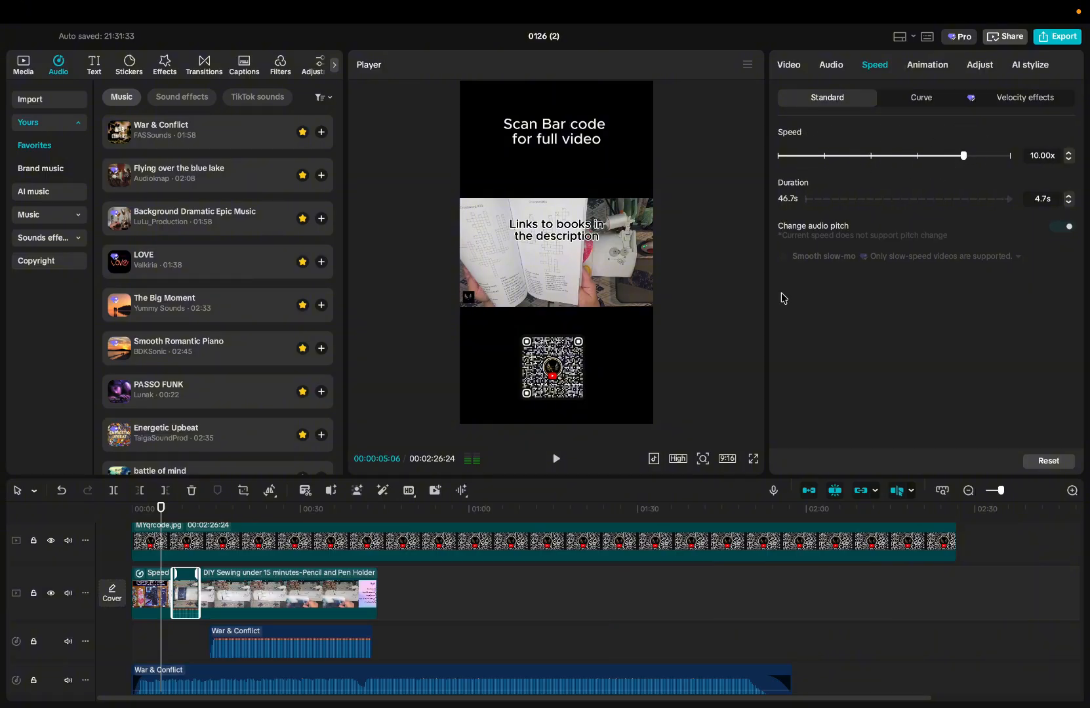
pyautogui.click(278, 596)
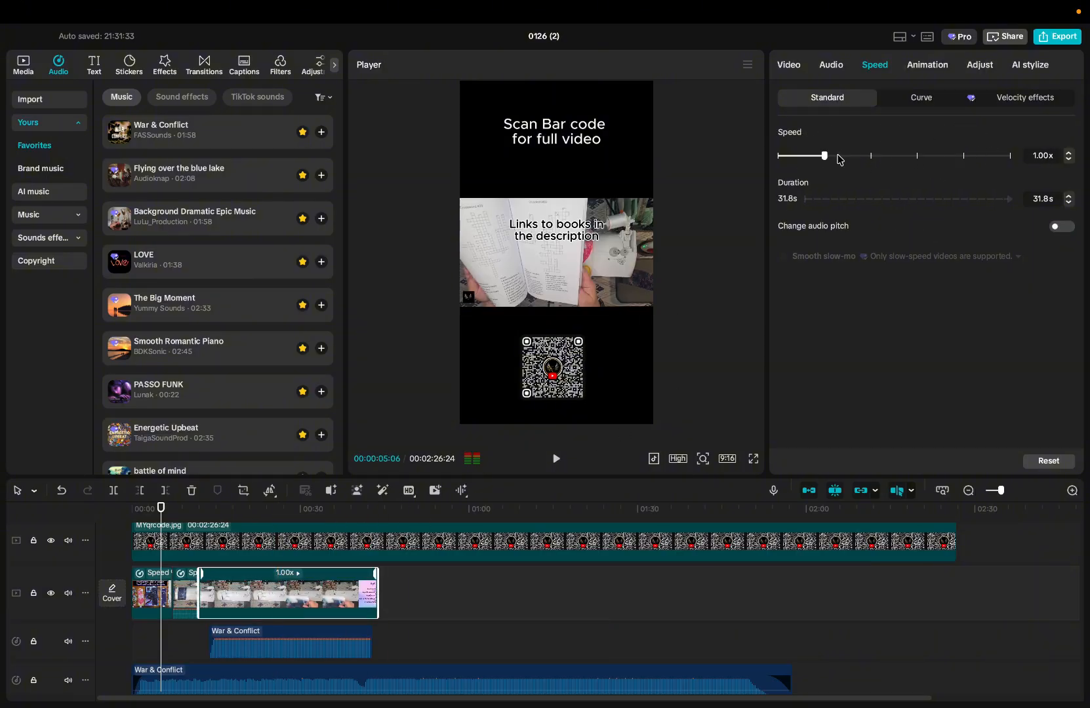
pyautogui.moveTo(860, 161); pyautogui.dragTo(964, 166)
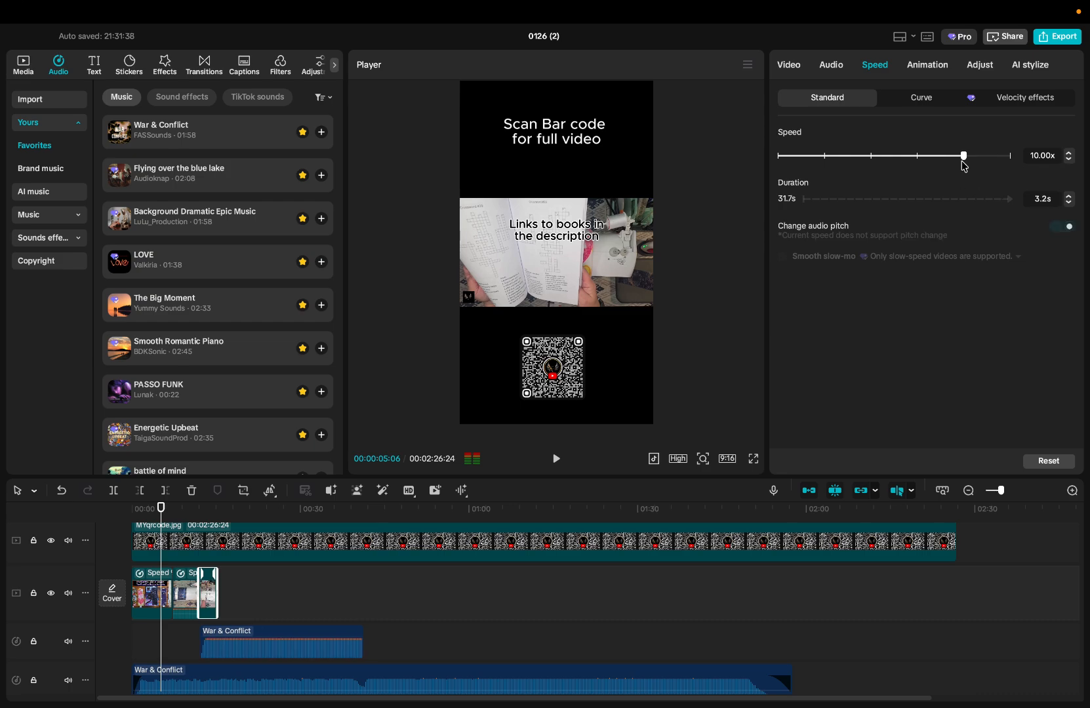
# Step: Shorten the QR code to about 14 s, and move the shorter music clip to the start, trimmed to the same length
pyautogui.click(850, 541)
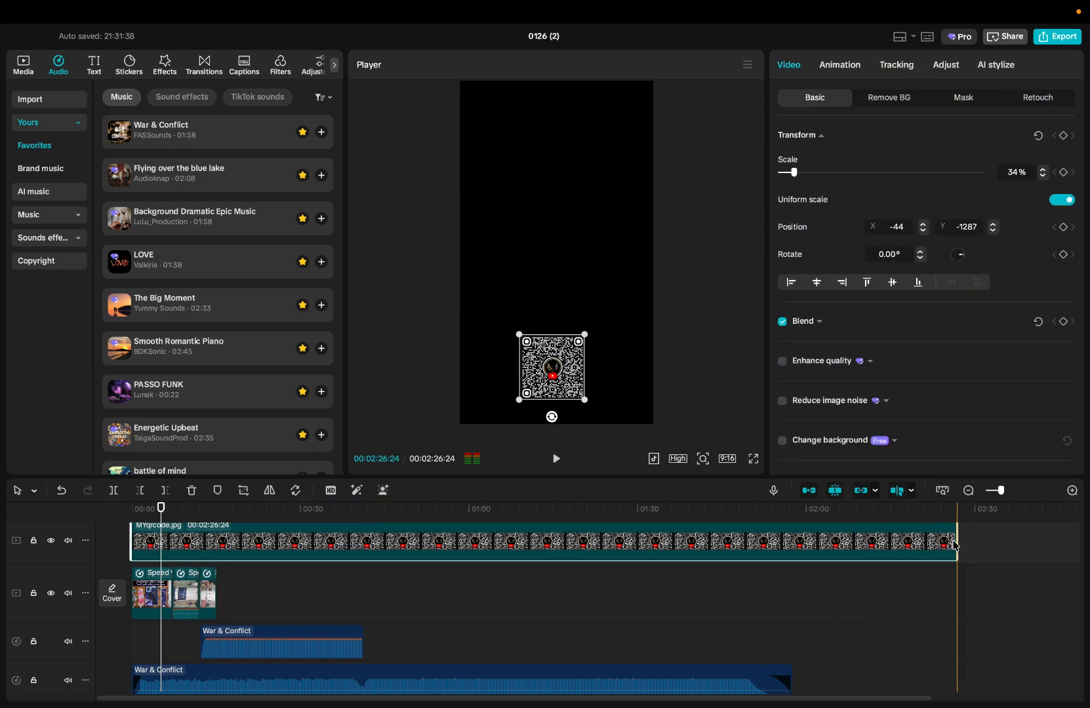
pyautogui.moveTo(954, 546); pyautogui.dragTo(209, 544)
pyautogui.moveTo(287, 653); pyautogui.dragTo(223, 655)
pyautogui.moveTo(295, 636); pyautogui.dragTo(208, 633)
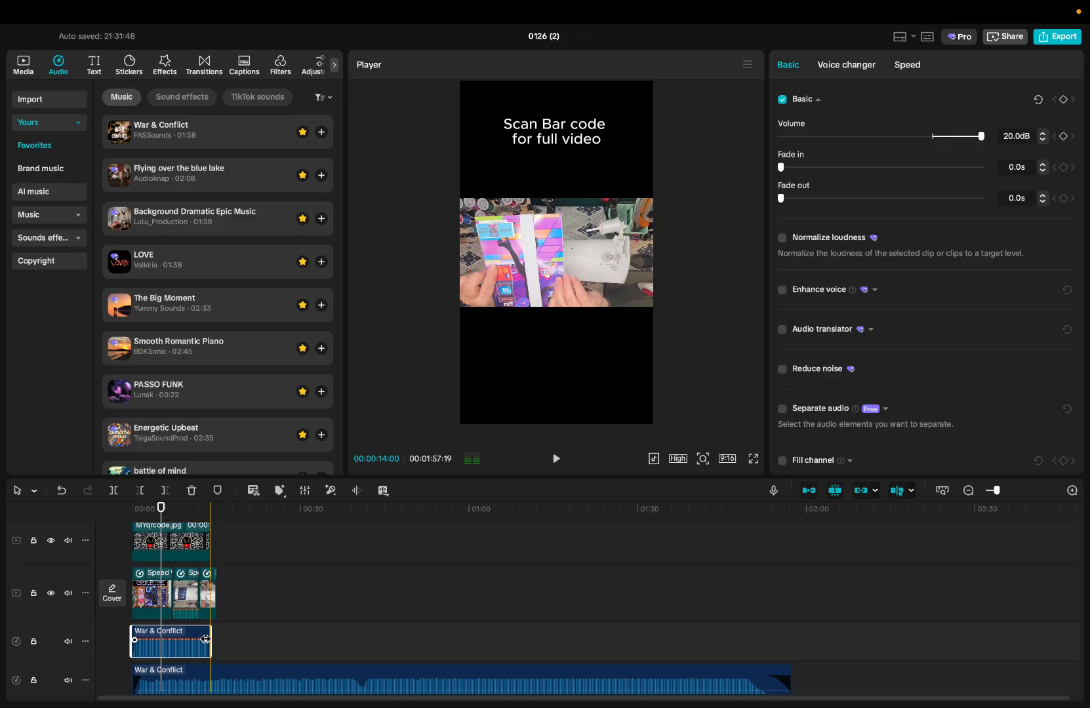
# Step: Delete the longer "War & Conflict" clip and extend the QR code and remaining music to the end of the sped-up video
pyautogui.click(230, 679)
pyautogui.press('Delete')
pyautogui.click(233, 563)
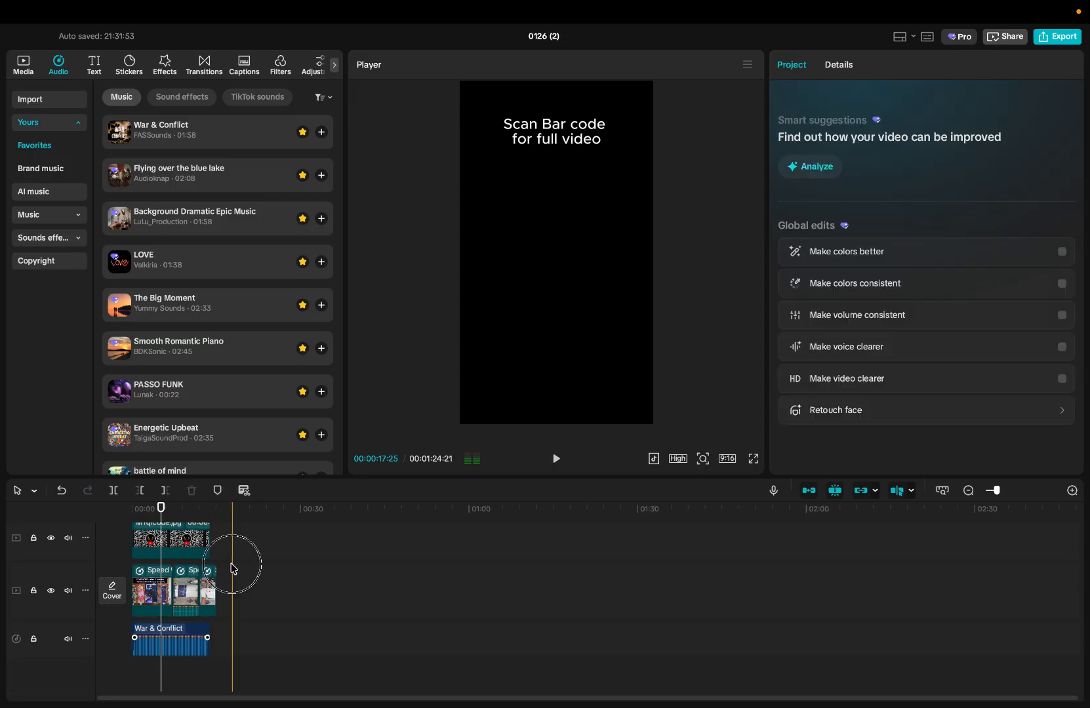
pyautogui.click(205, 543)
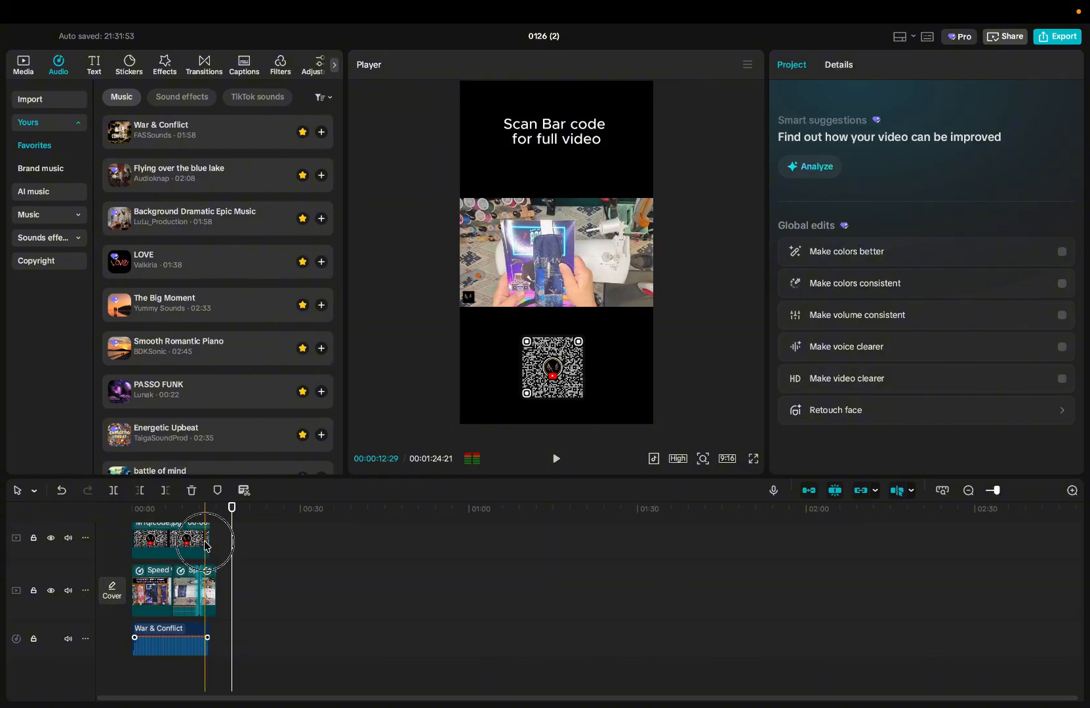
pyautogui.moveTo(212, 542); pyautogui.dragTo(215, 543)
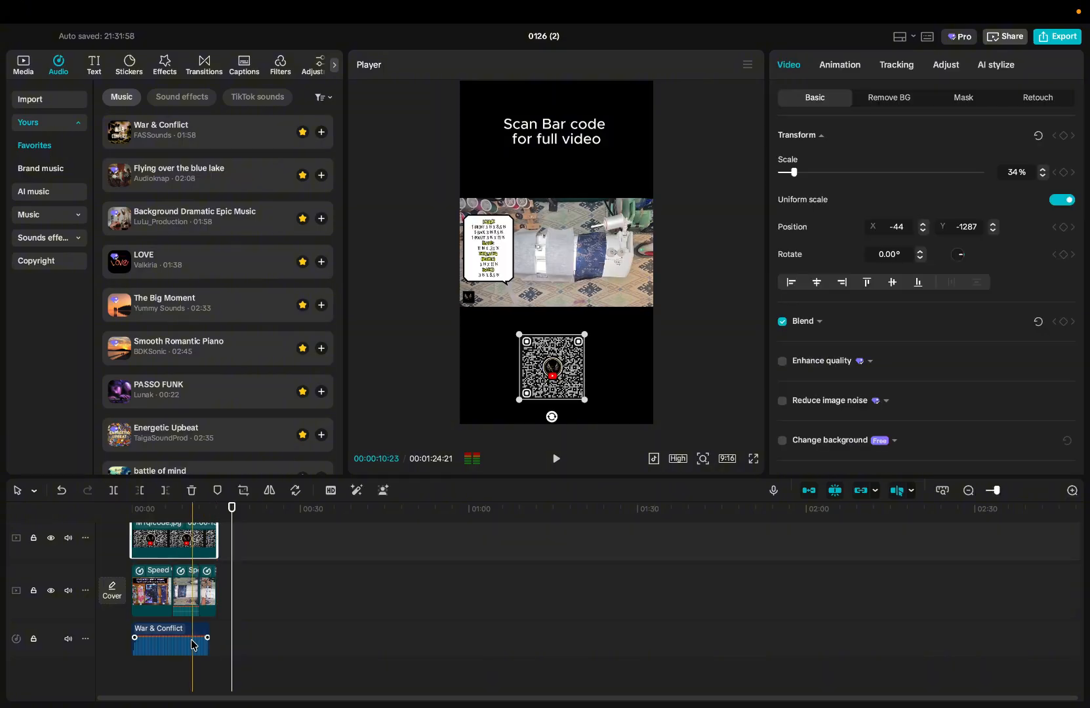
pyautogui.click(207, 636)
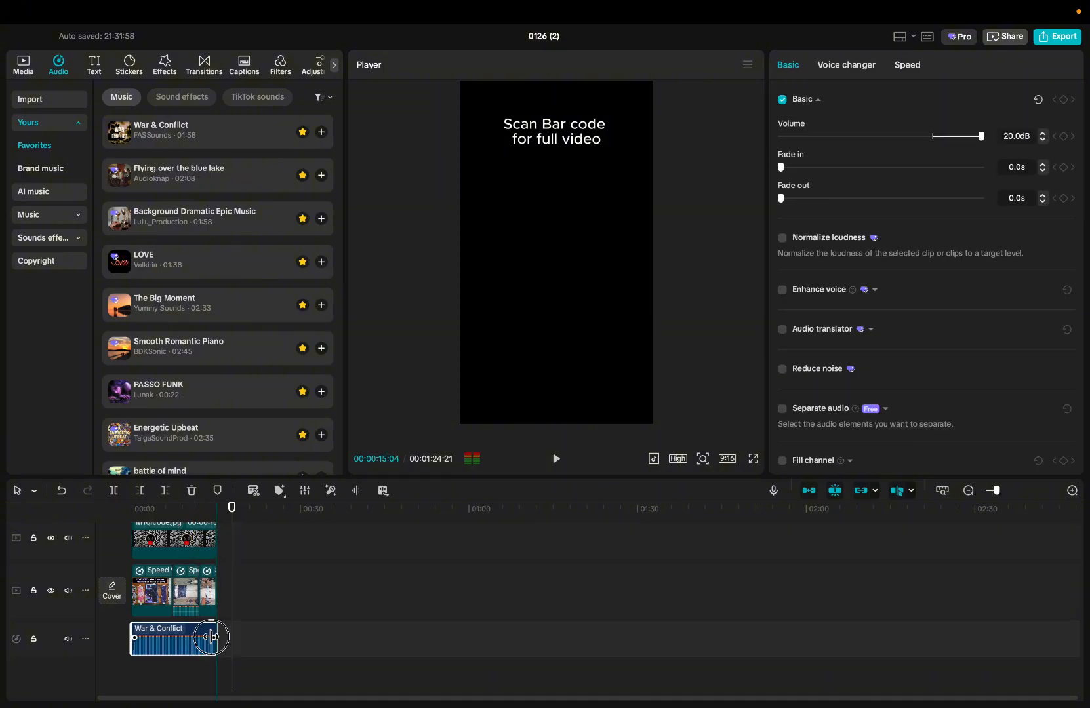
pyautogui.moveTo(206, 636); pyautogui.dragTo(213, 636)
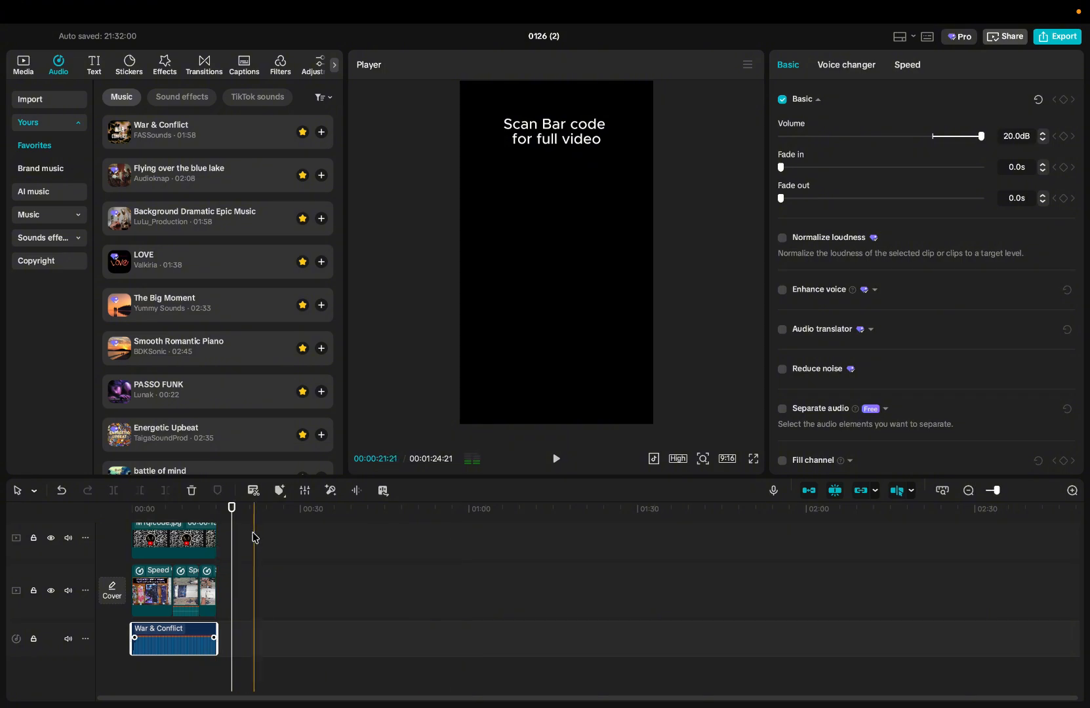
# Step: Return the playhead to the start of the timeline
pyautogui.click(392, 570)
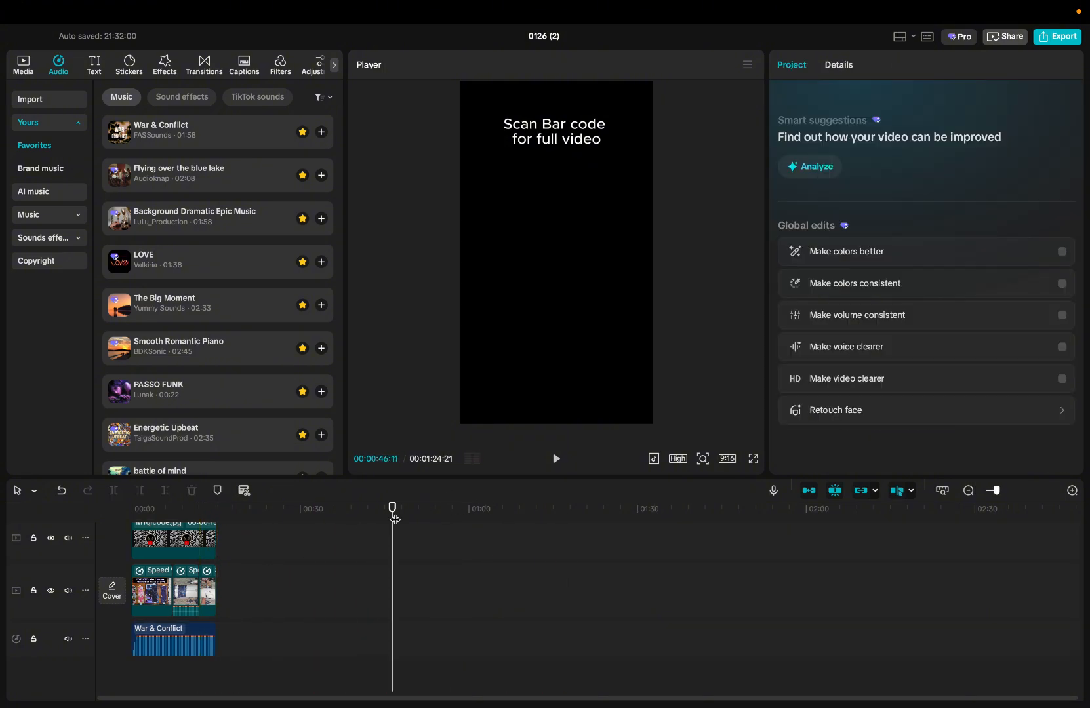
pyautogui.moveTo(394, 520); pyautogui.dragTo(133, 499)
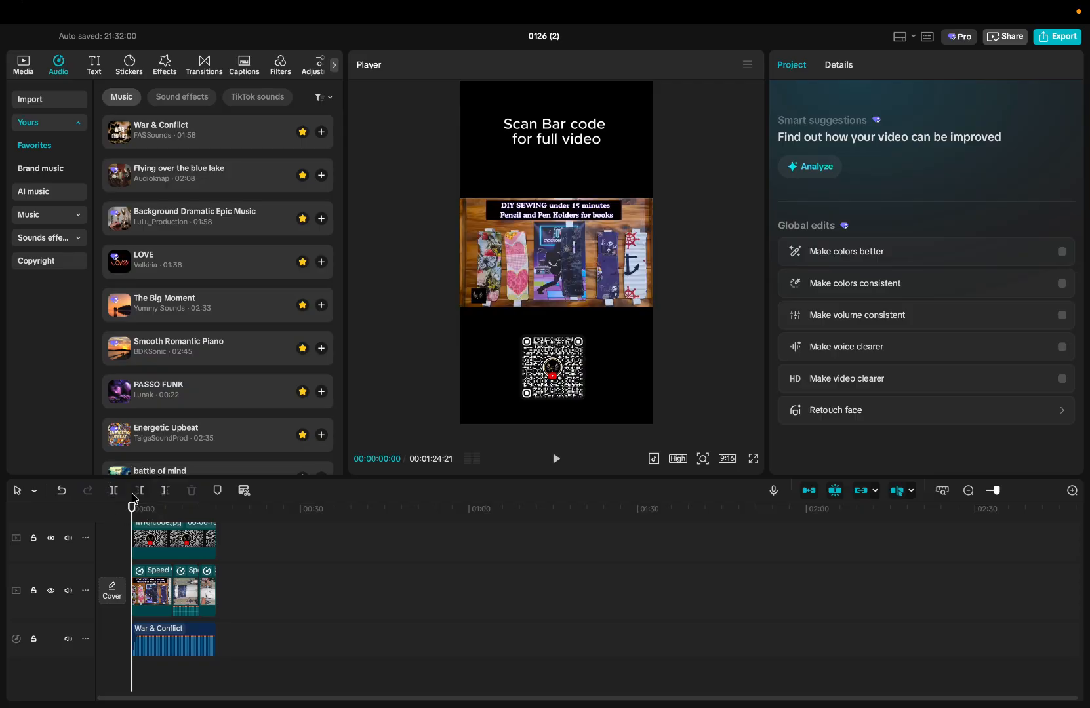
# Step: Play the short from the start to about 12 seconds and pause it to check the sound
pyautogui.click(555, 459)
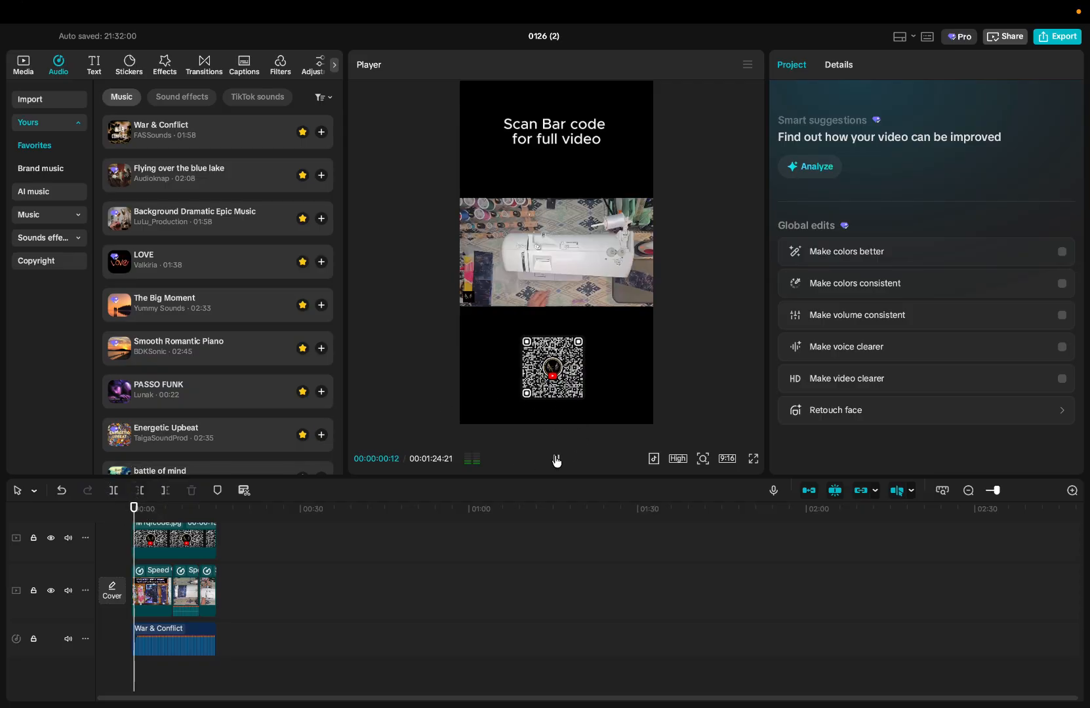
pyautogui.moveTo(342, 706)
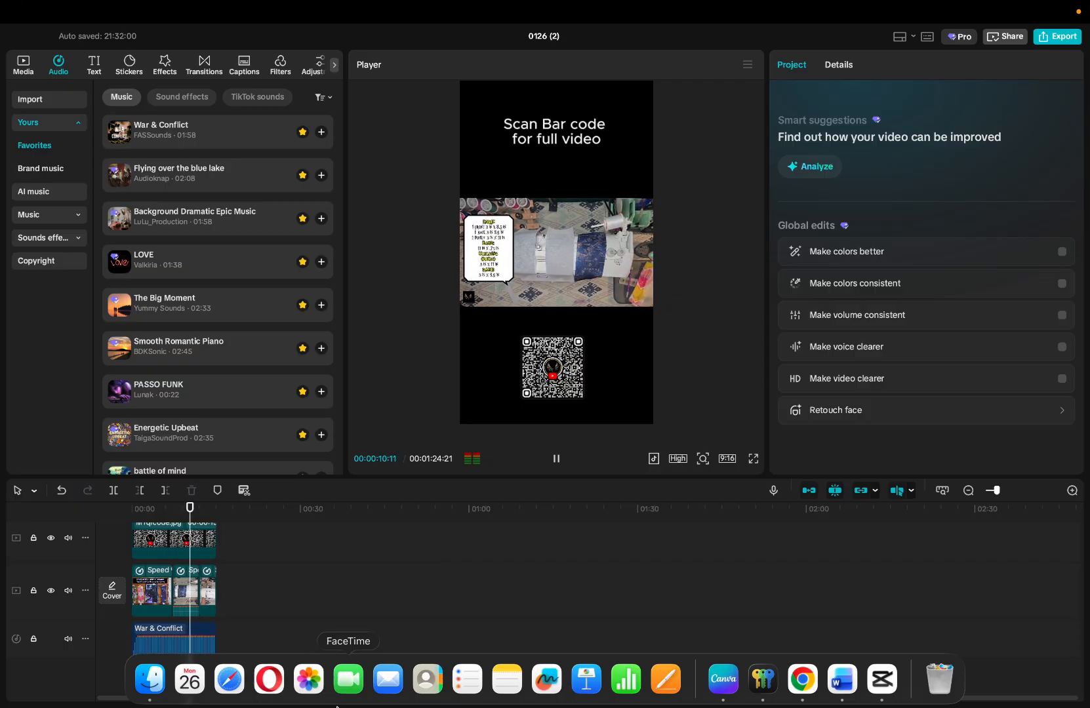
pyautogui.click(556, 459)
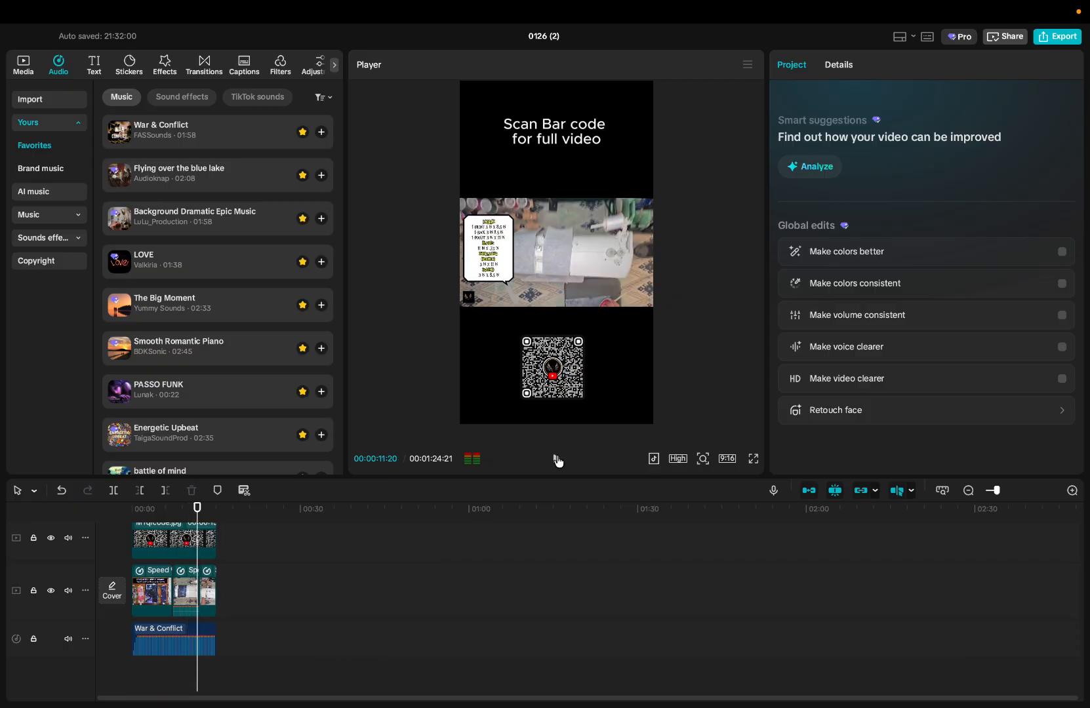
# Step: Lower the second video clip's volume to -∞ dB and mute the entire main video track
pyautogui.click(185, 590)
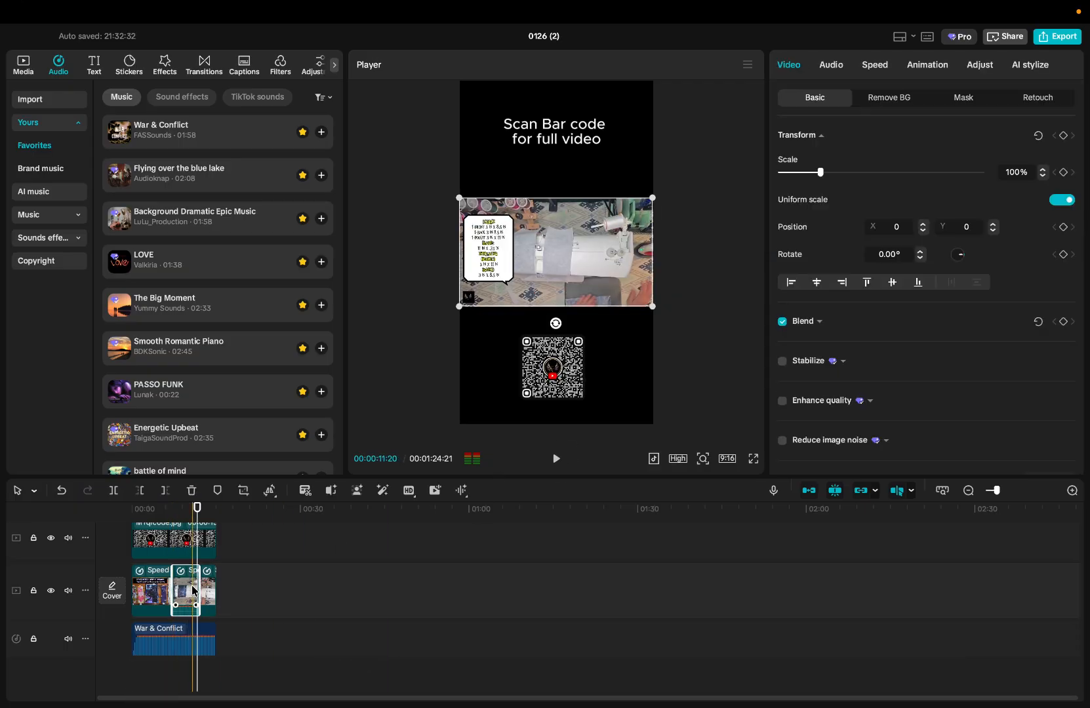
pyautogui.click(874, 65)
pyautogui.click(842, 68)
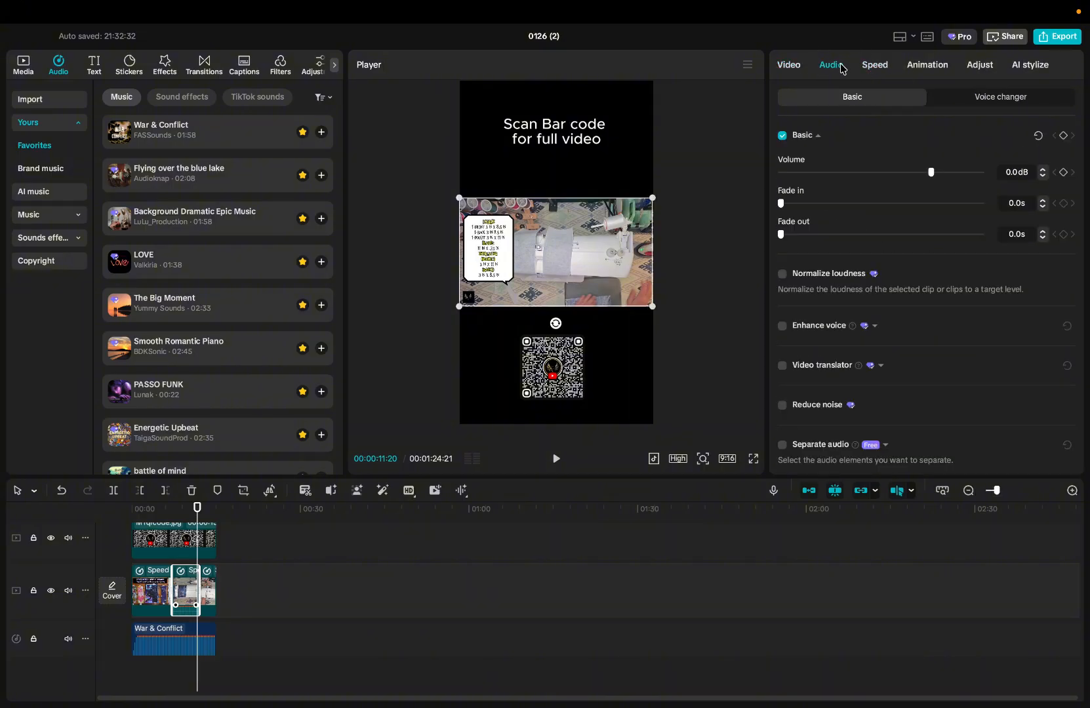
pyautogui.moveTo(931, 172); pyautogui.dragTo(764, 174)
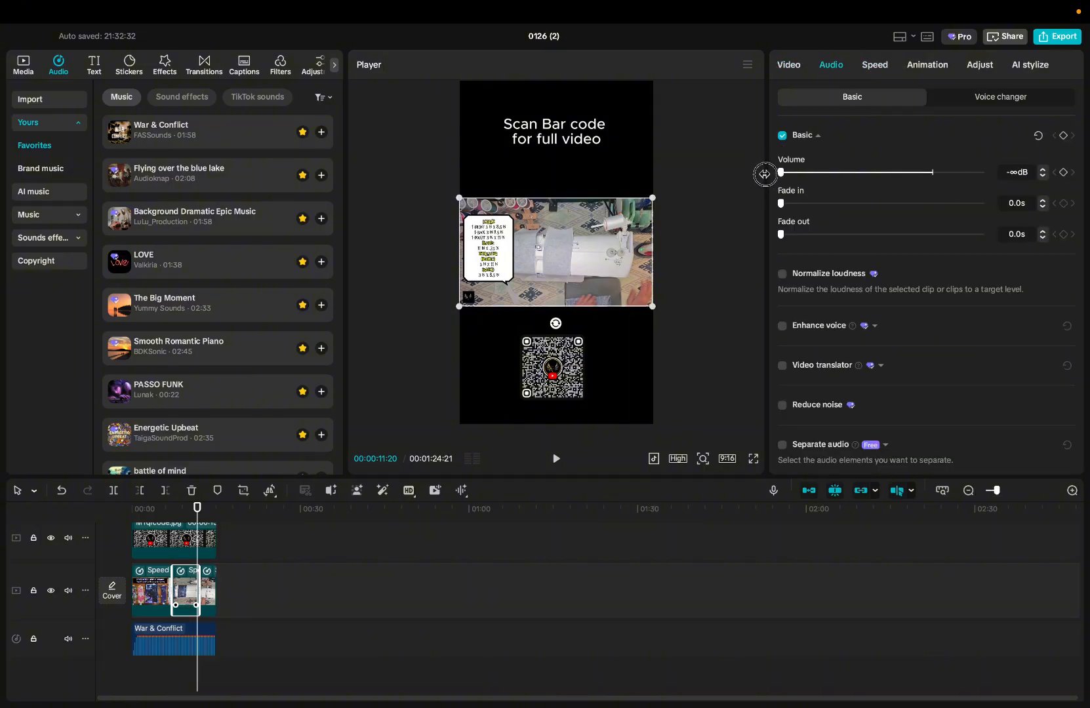
pyautogui.click(207, 590)
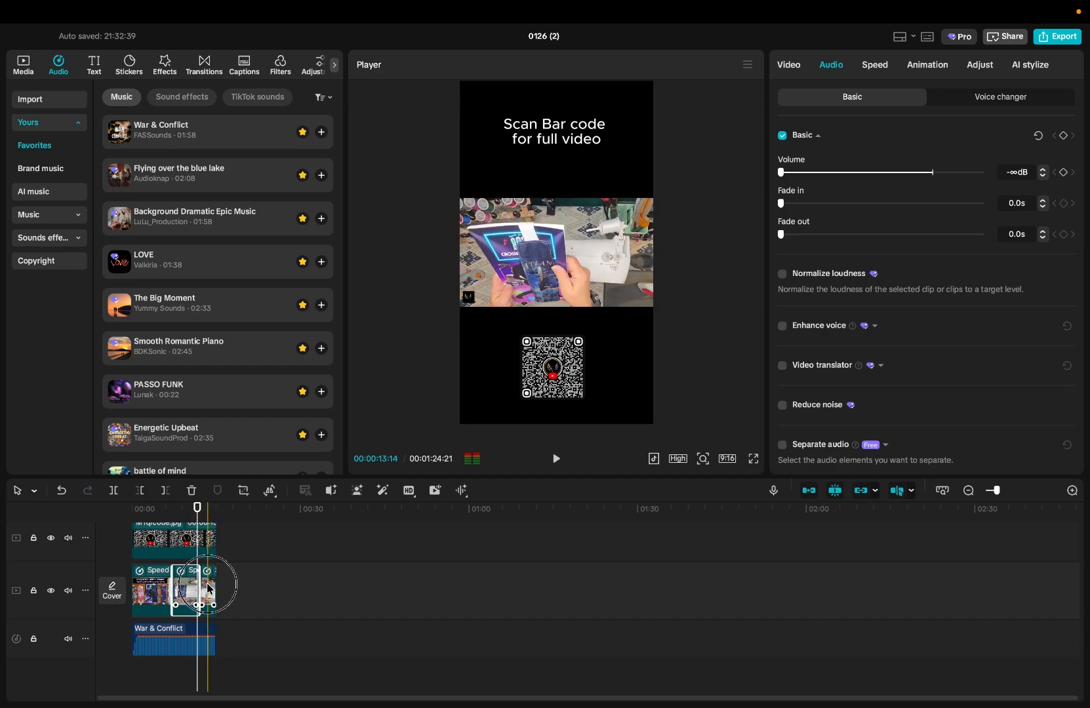
pyautogui.click(151, 590)
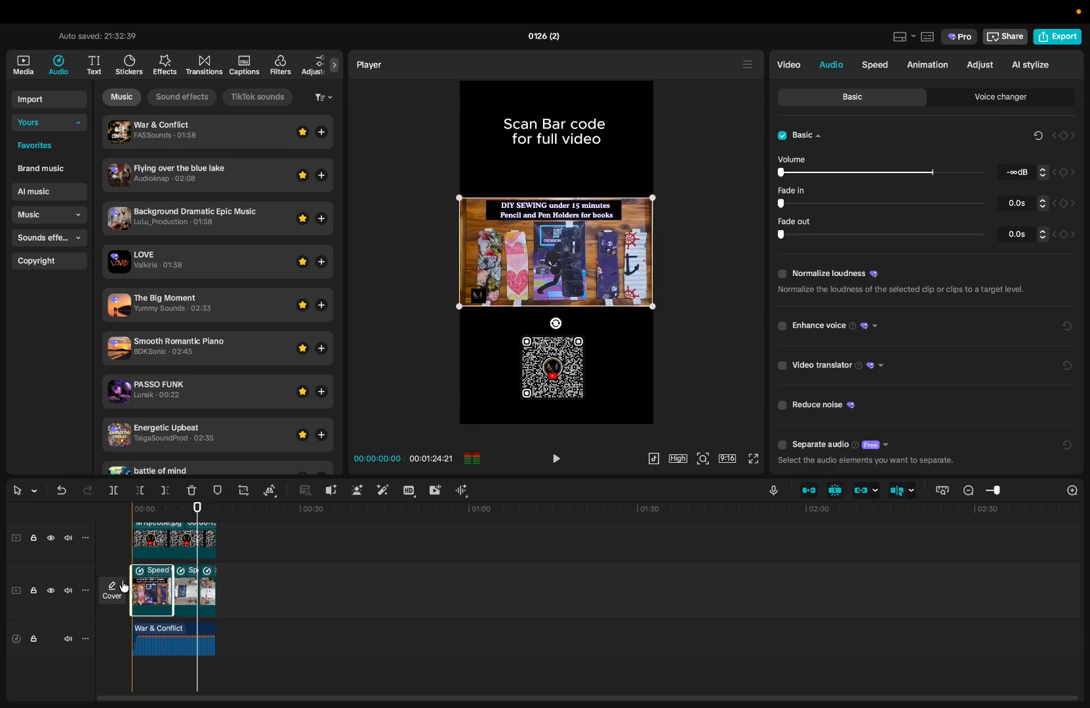
pyautogui.click(68, 591)
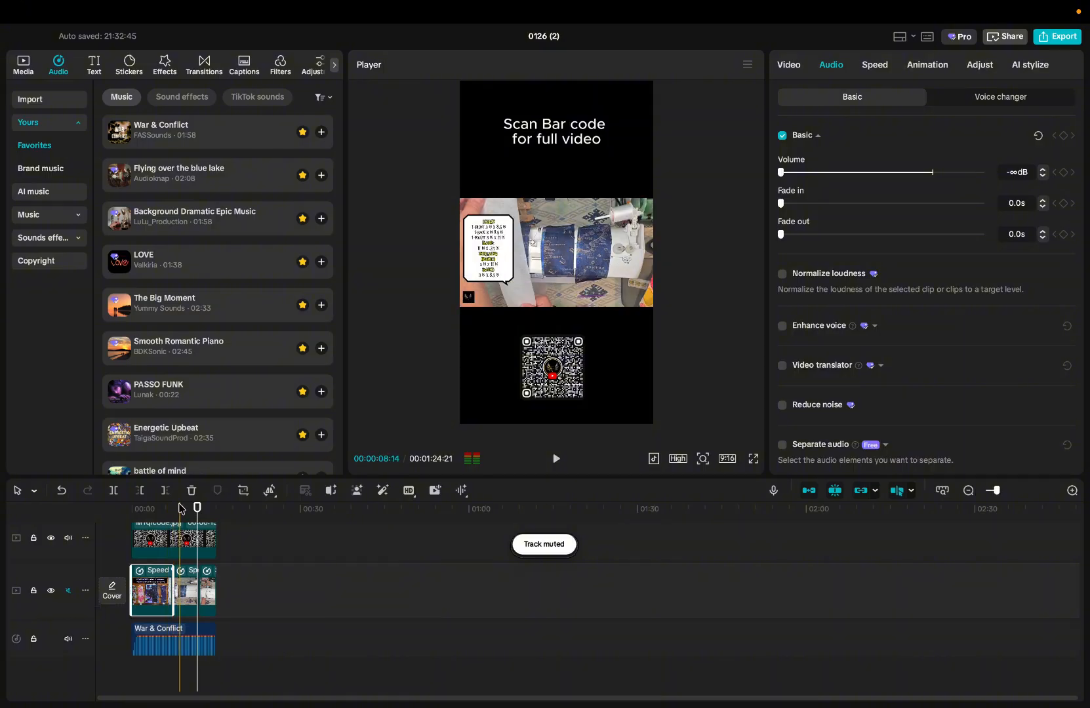
# Step: Play the short full screen from the start past the video's end, and return the playhead to about 12 seconds
pyautogui.moveTo(198, 514); pyautogui.dragTo(129, 515)
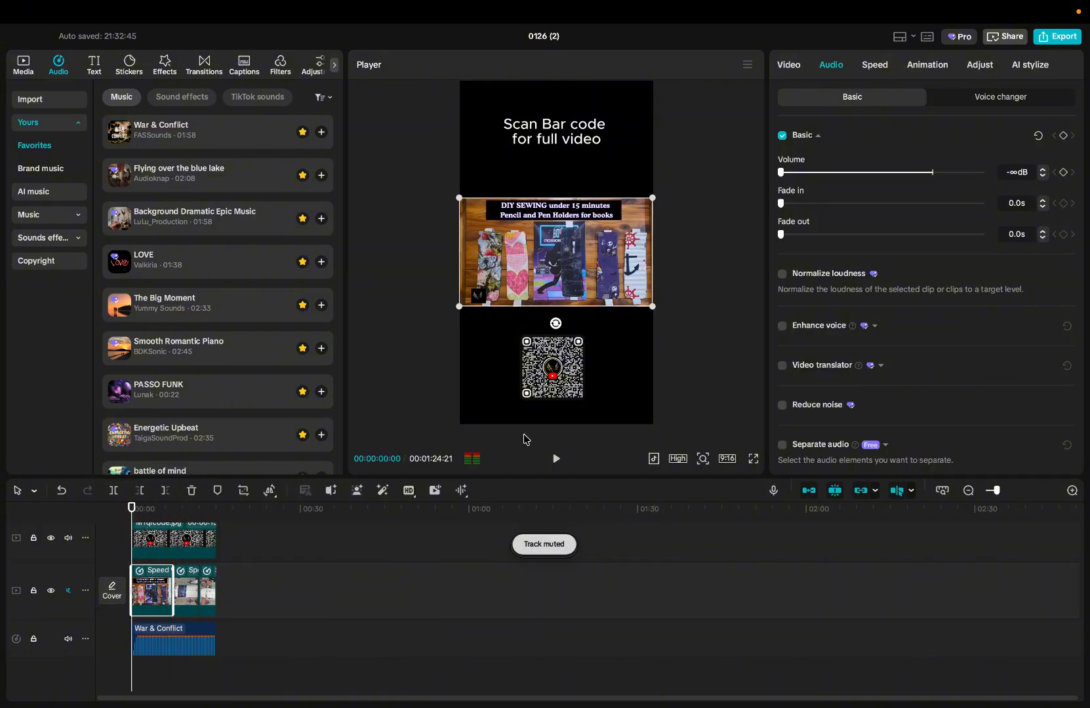
pyautogui.click(556, 458)
pyautogui.click(751, 458)
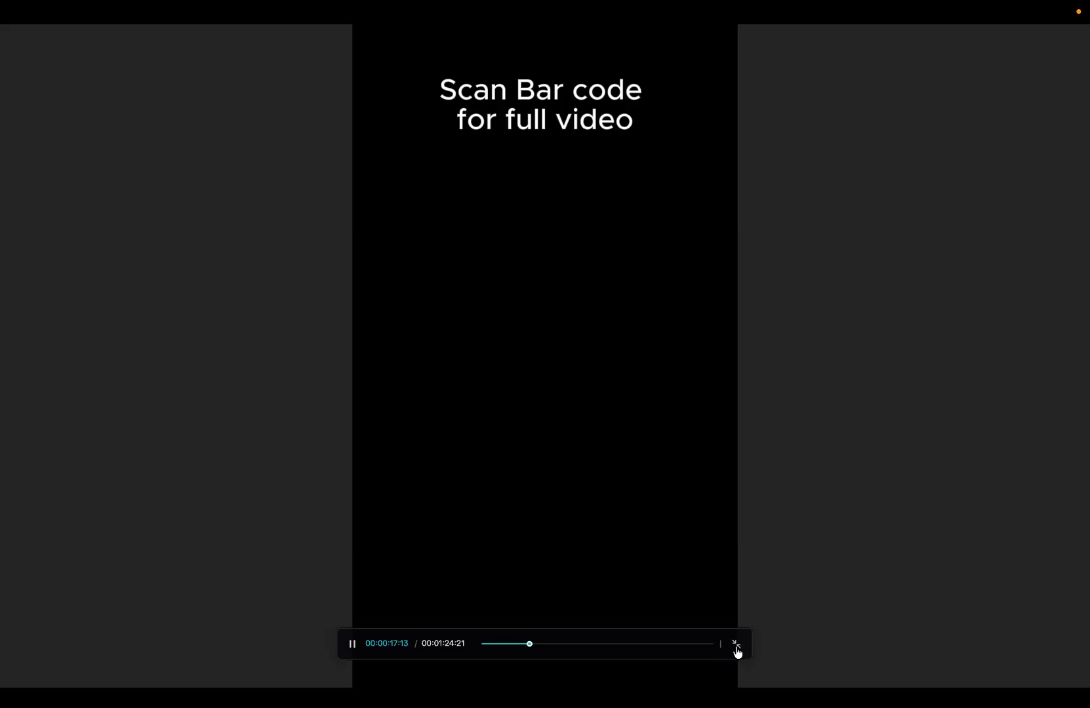
pyautogui.click(736, 649)
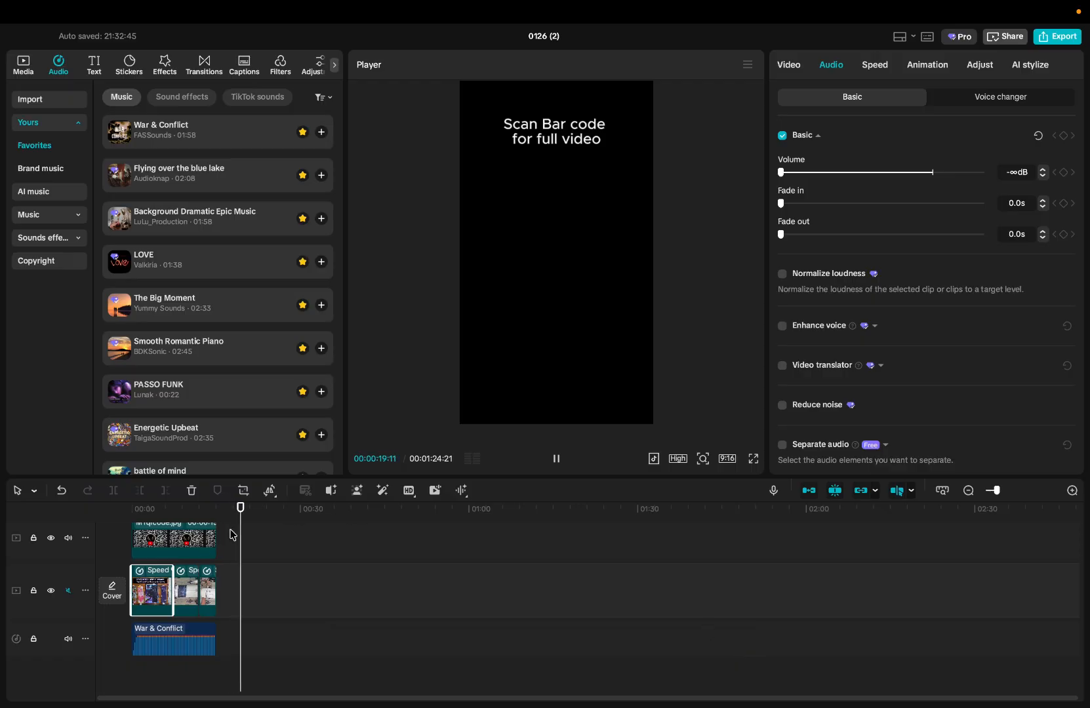
pyautogui.moveTo(248, 524); pyautogui.dragTo(199, 526)
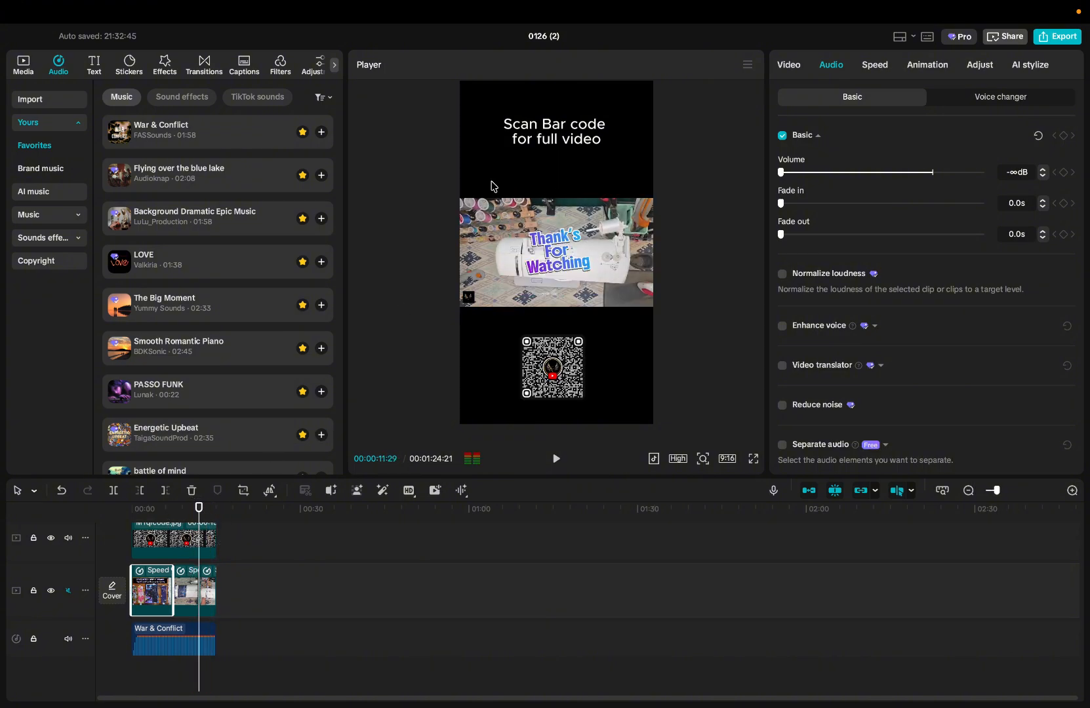
# Step: Shorten the "Scan Bar code for full video" text to about 15 s to match the video's end, and return the playhead to the start
pyautogui.click(554, 131)
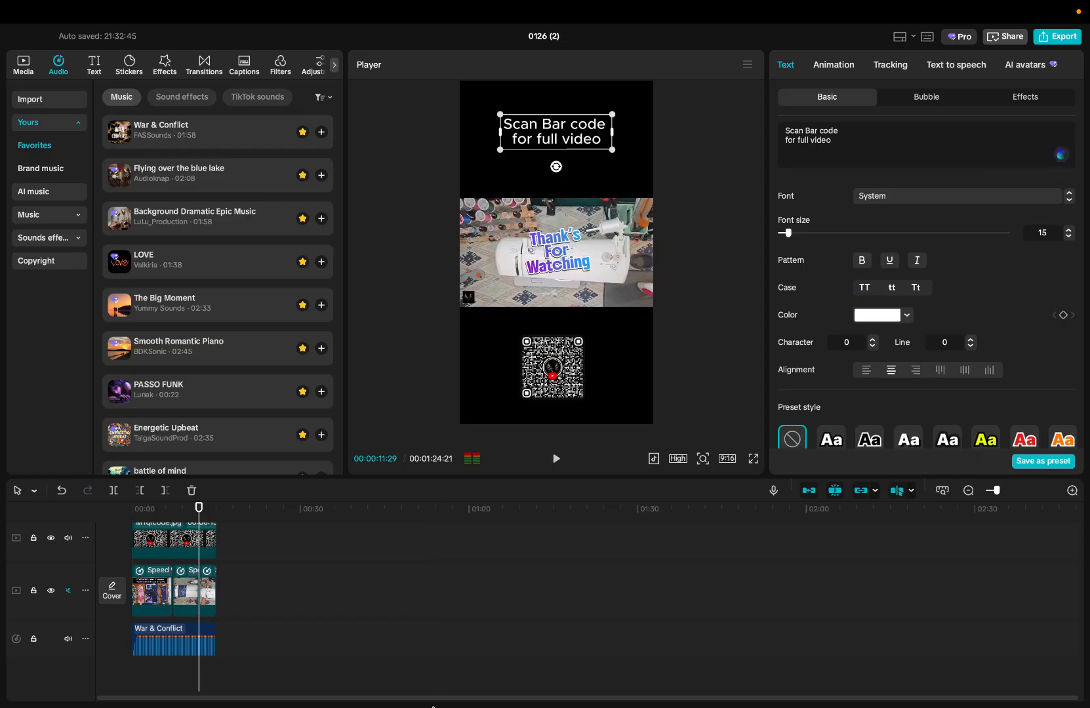
pyautogui.scroll(2, 497, 662)
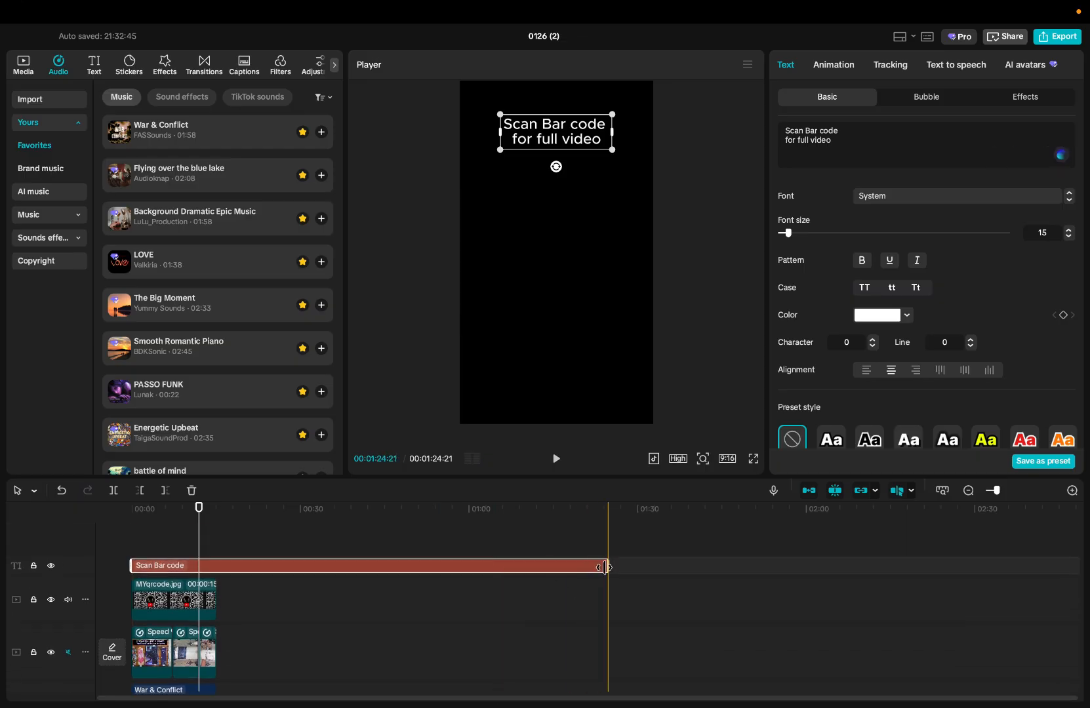
pyautogui.scroll(-2, 604, 577)
pyautogui.scroll(2, 603, 597)
pyautogui.scroll(-2, 602, 616)
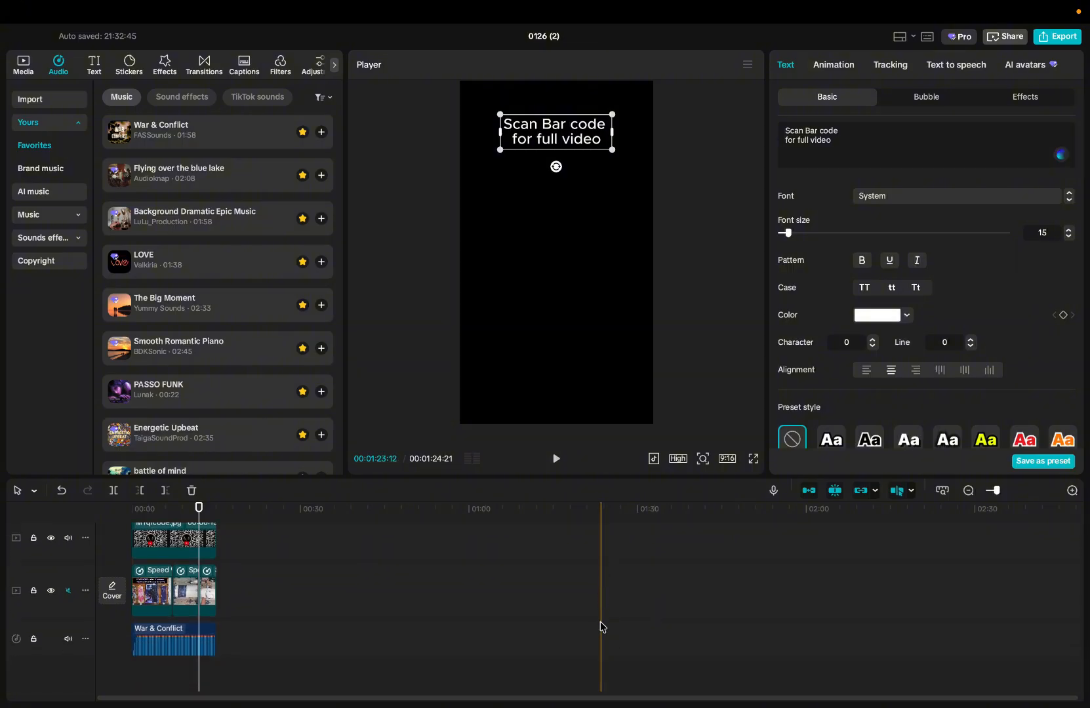
pyautogui.scroll(2, 602, 627)
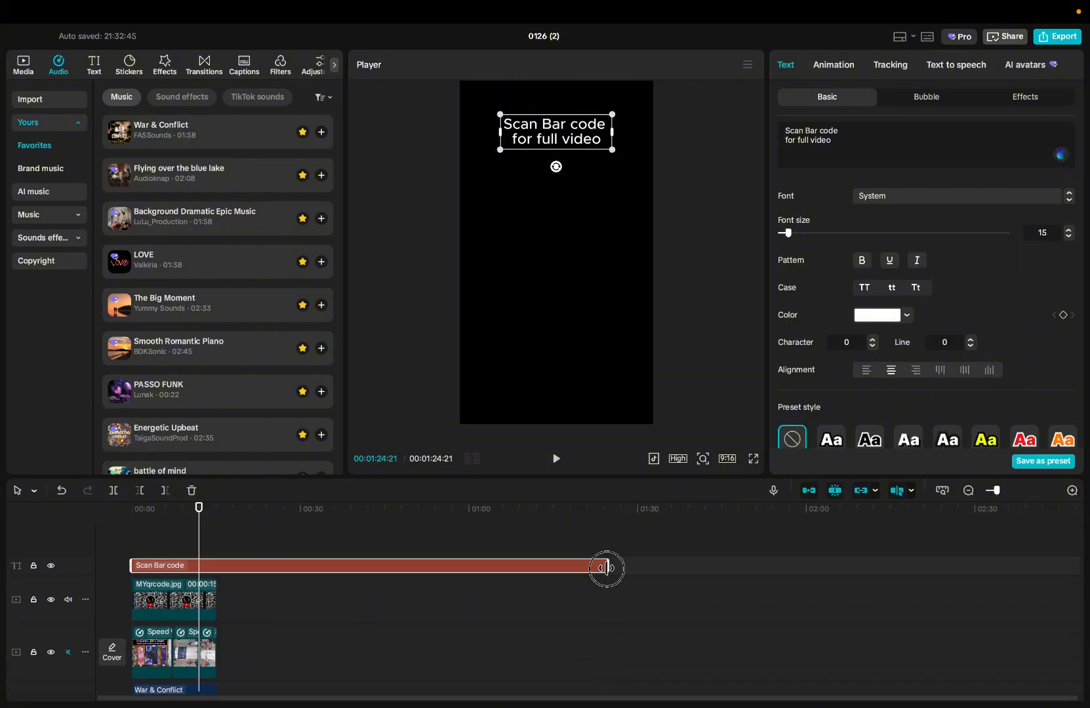
pyautogui.moveTo(607, 567); pyautogui.dragTo(200, 574)
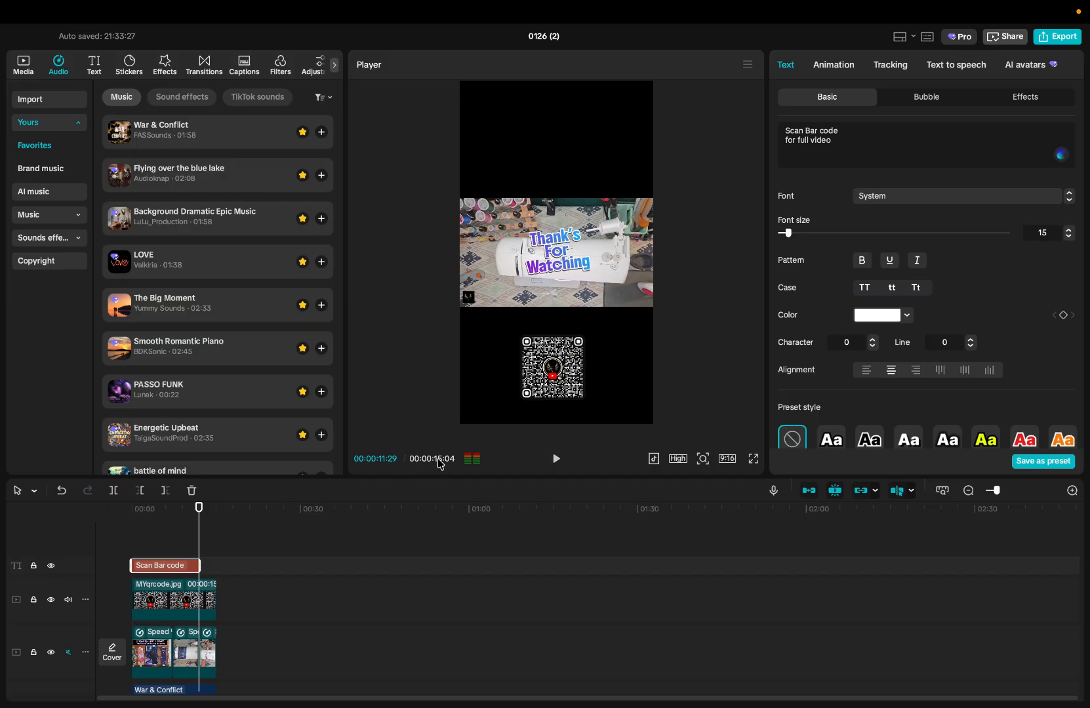
pyautogui.moveTo(200, 568); pyautogui.dragTo(128, 525)
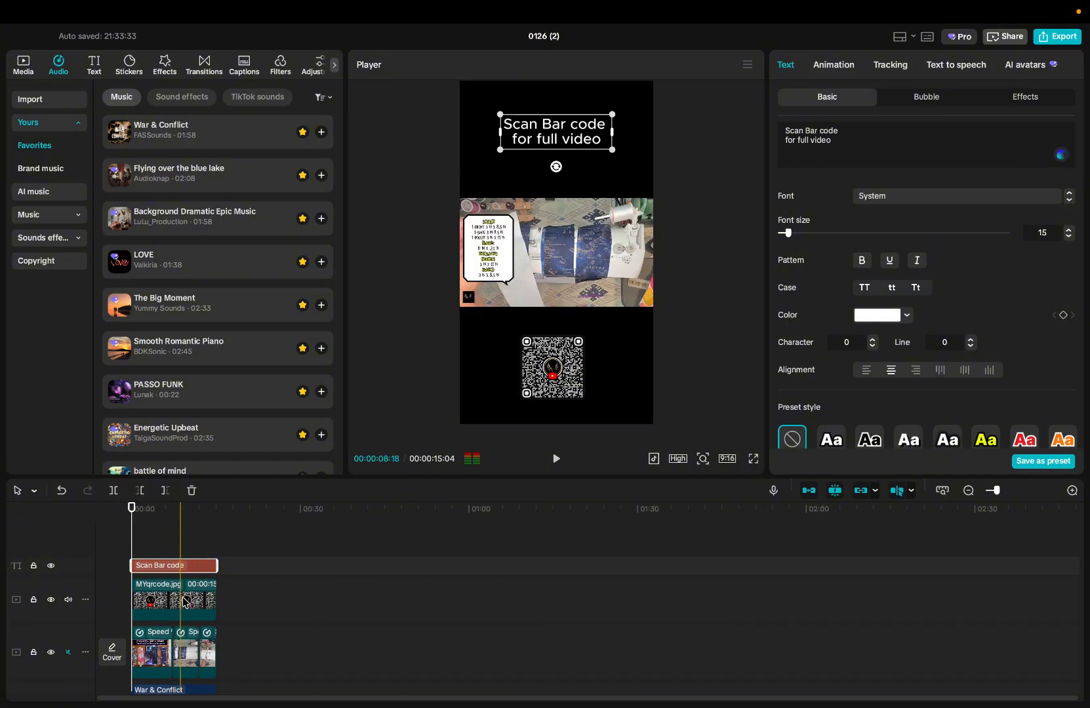
# Step: Set the first video clip's speed to 10x and check the second clip's speed
pyautogui.click(152, 666)
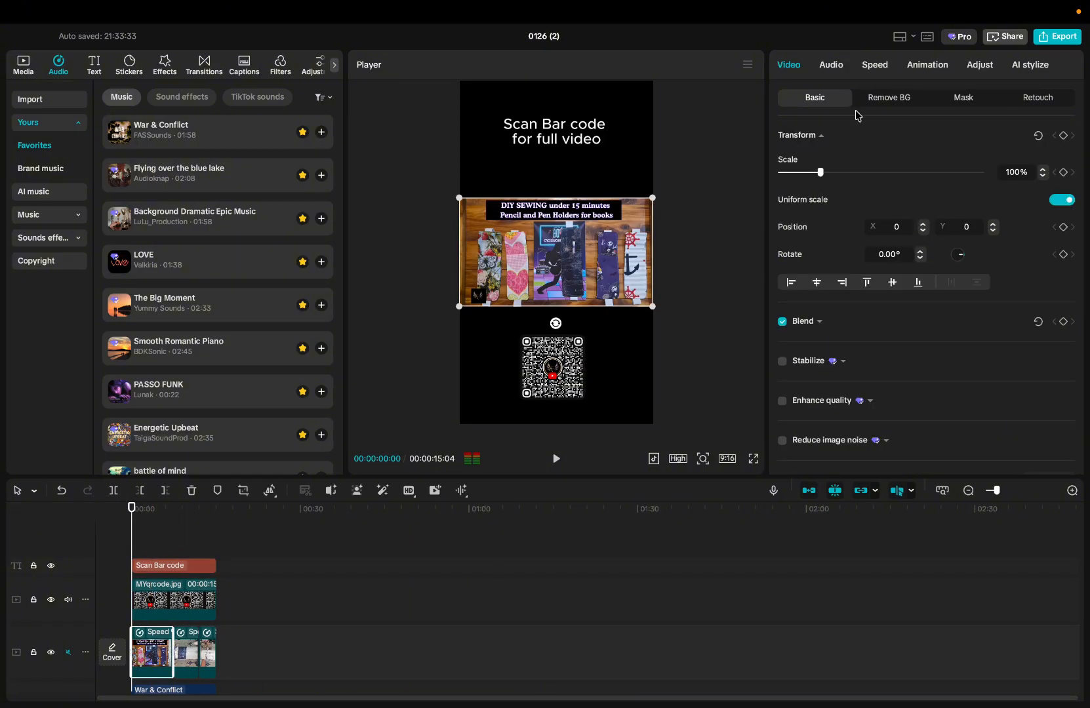
pyautogui.click(875, 65)
pyautogui.moveTo(962, 155); pyautogui.dragTo(967, 153)
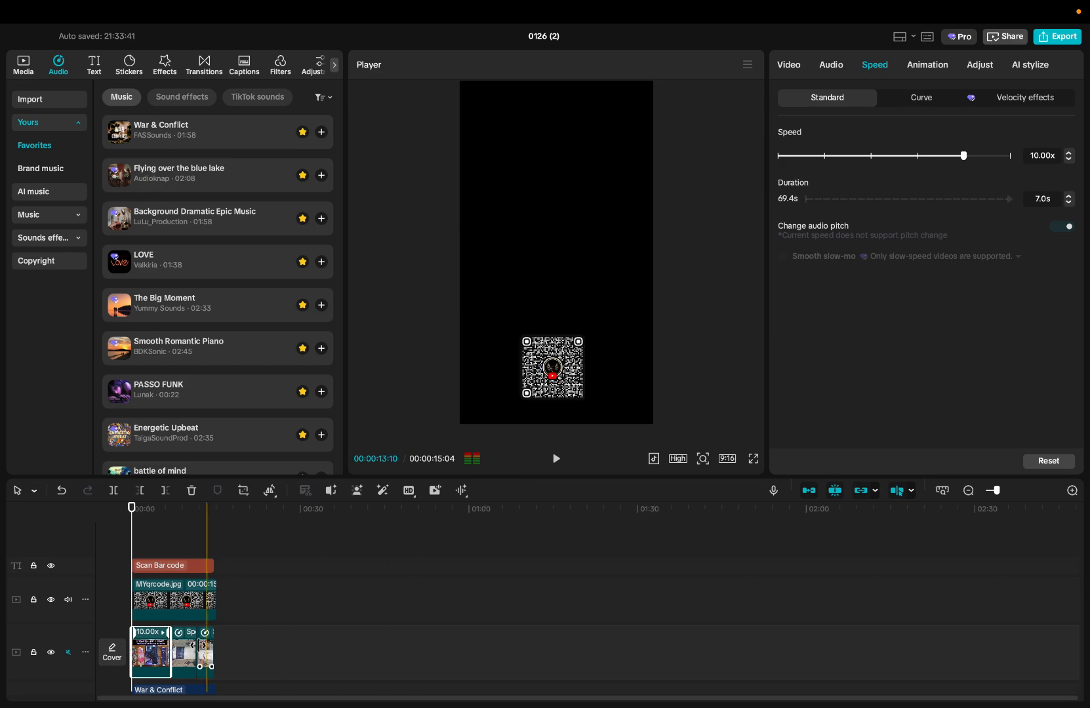
pyautogui.click(182, 656)
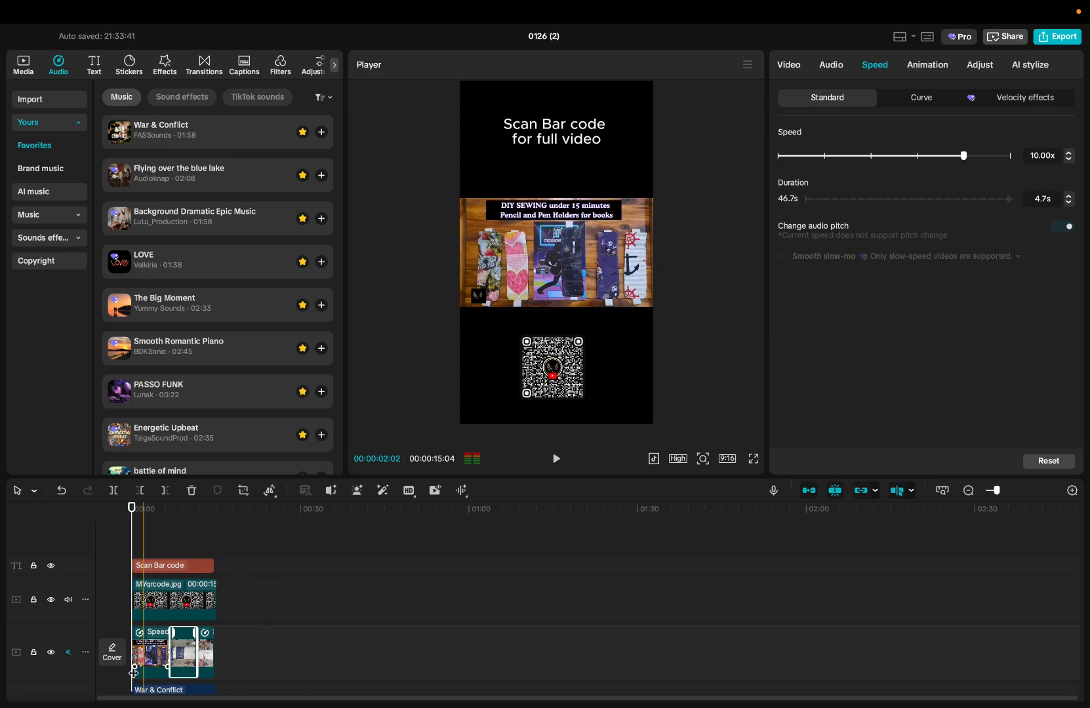
# Step: Set the speed of all three video clips to 5x
pyautogui.click(154, 656)
pyautogui.moveTo(917, 158)
pyautogui.mouseDown()
pyautogui.moveTo(926, 156)
pyautogui.moveTo(917, 158)
pyautogui.mouseUp()
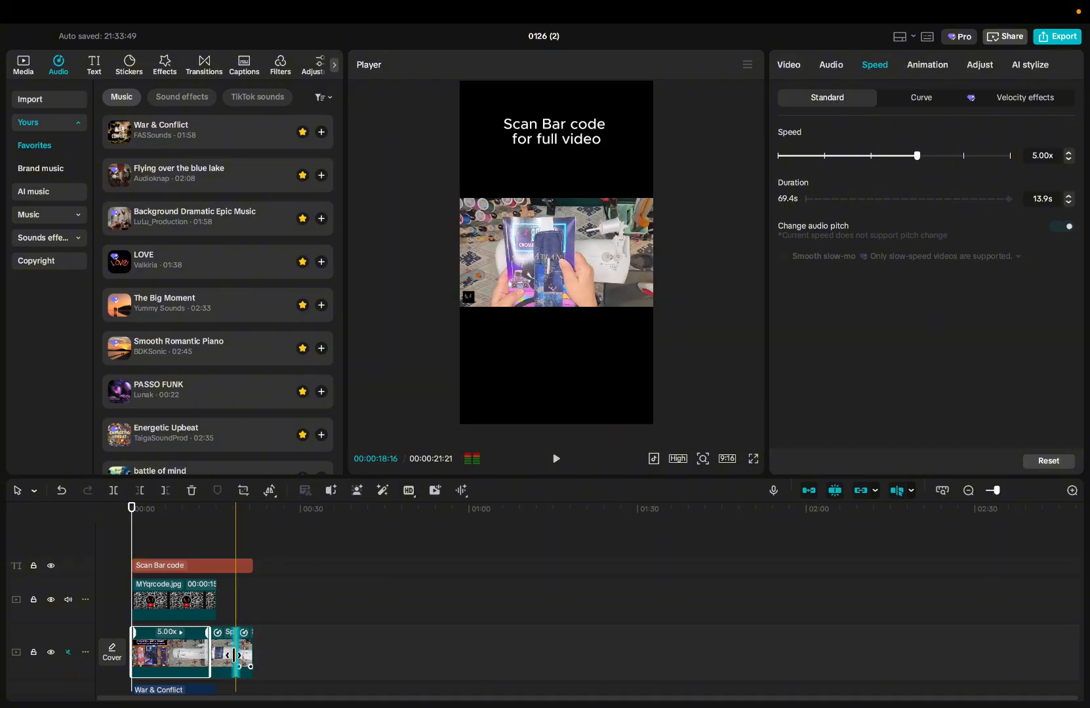
pyautogui.click(223, 652)
pyautogui.moveTo(966, 157); pyautogui.dragTo(917, 156)
pyautogui.click(273, 652)
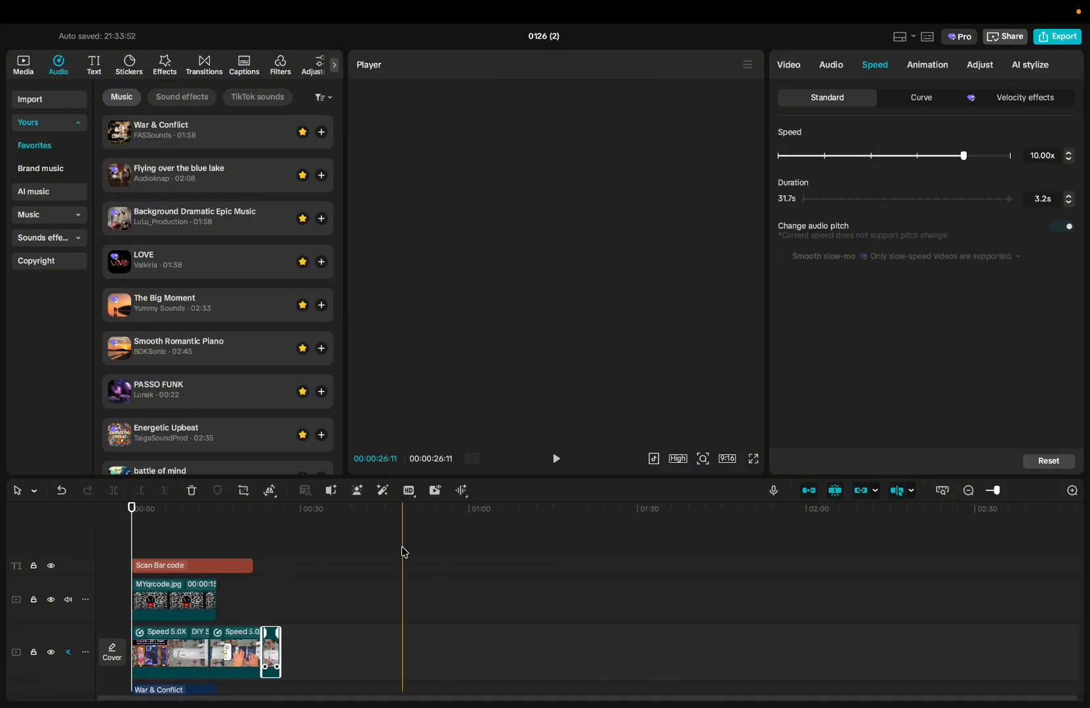
pyautogui.moveTo(965, 156); pyautogui.dragTo(917, 156)
# Step: Extend the QR code image and the "Scan Bar code" text to the end of the slowed-down video, about 29.5 s
pyautogui.click(217, 575)
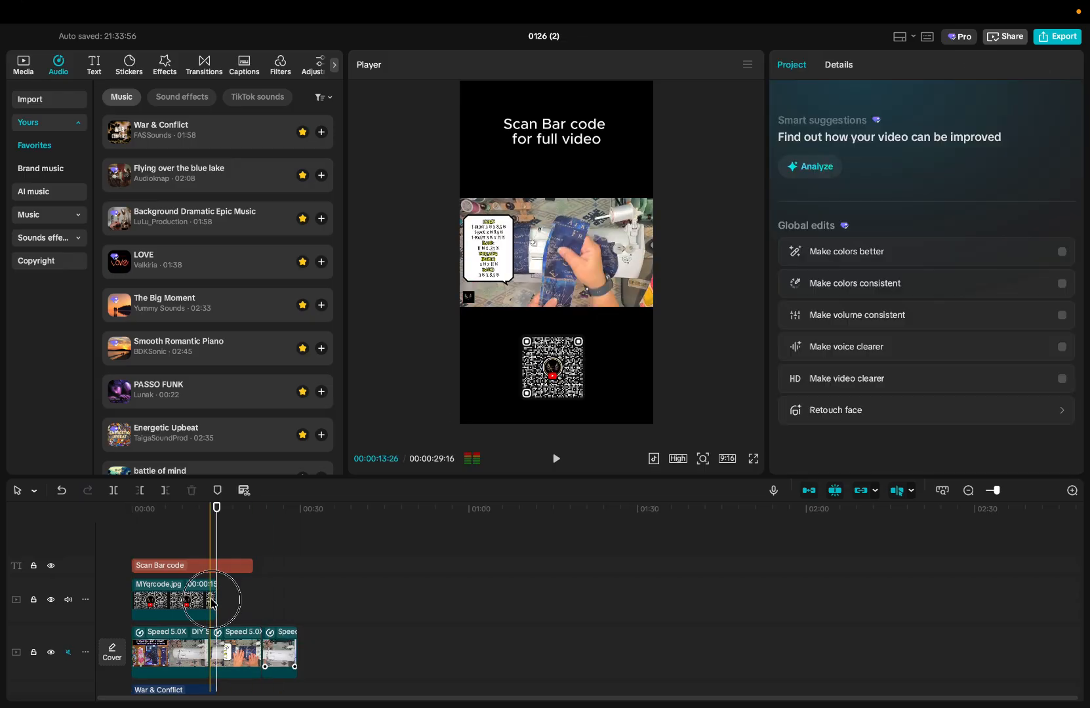
pyautogui.click(213, 598)
pyautogui.moveTo(216, 598); pyautogui.dragTo(294, 599)
pyautogui.click(239, 564)
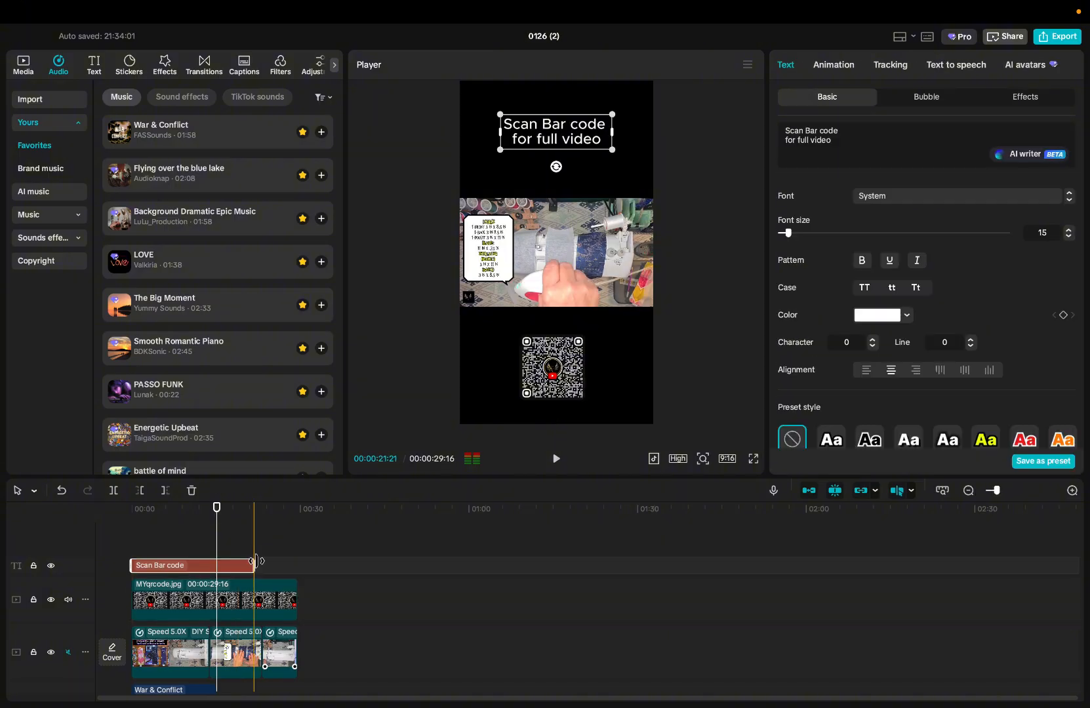
pyautogui.moveTo(257, 562); pyautogui.dragTo(299, 562)
pyautogui.click(227, 562)
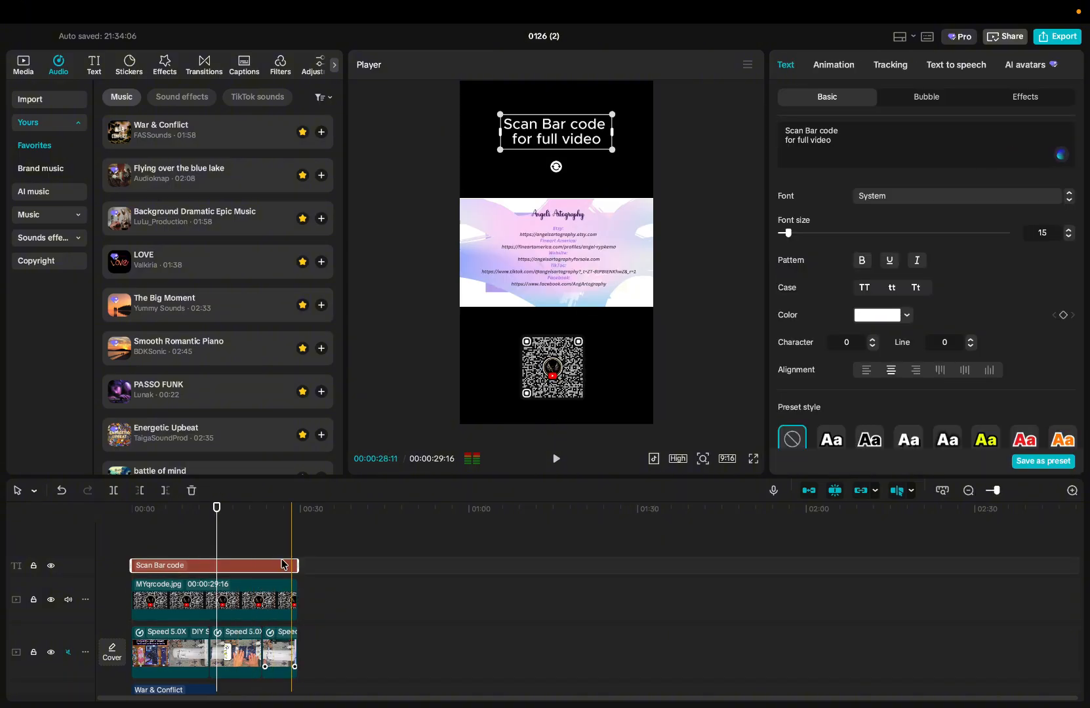
# Step: Return the playhead to the start and extend the "War & Conflict" music to the end of the video
pyautogui.moveTo(217, 535); pyautogui.dragTo(129, 535)
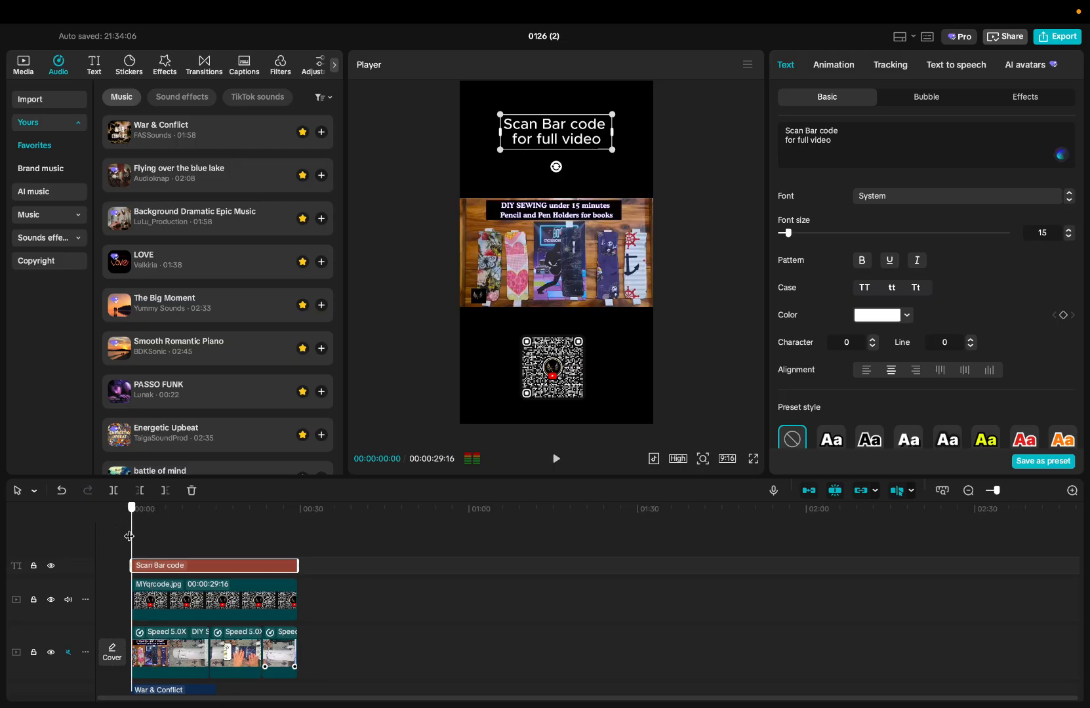
pyautogui.scroll(-3, 393, 570)
pyautogui.click(210, 640)
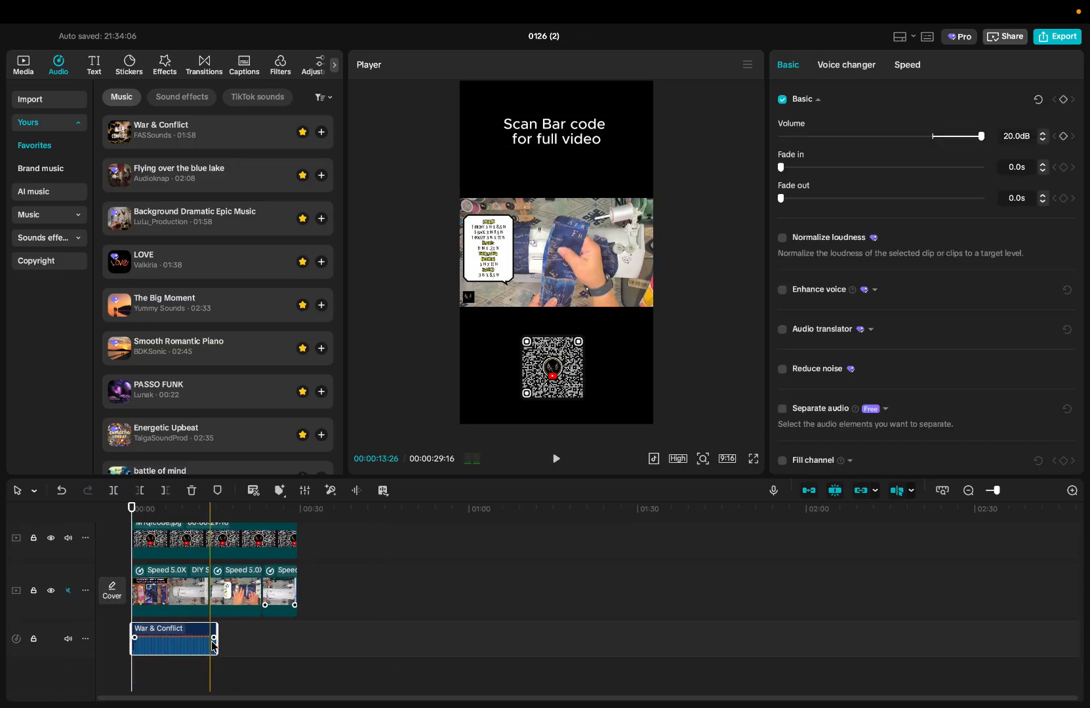
pyautogui.moveTo(214, 640); pyautogui.dragTo(298, 641)
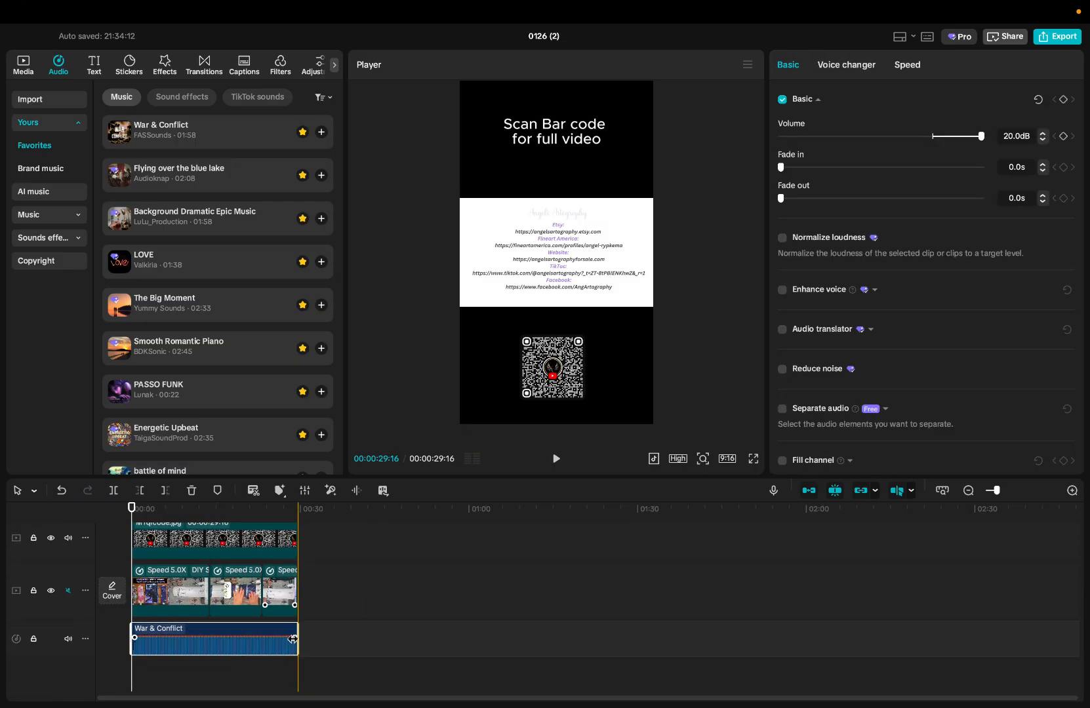
pyautogui.click(409, 552)
# Step: Play the whole short from the start, replay and pause its opening, and select the first video clip
pyautogui.scroll(2, 409, 552)
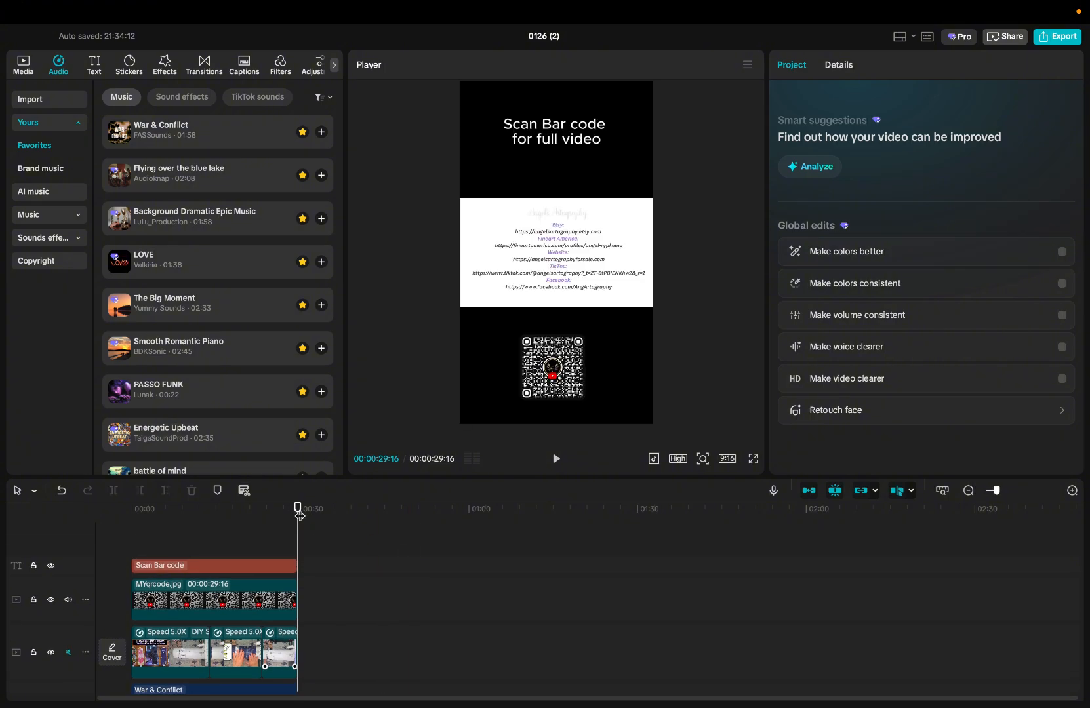
pyautogui.moveTo(296, 508); pyautogui.dragTo(130, 503)
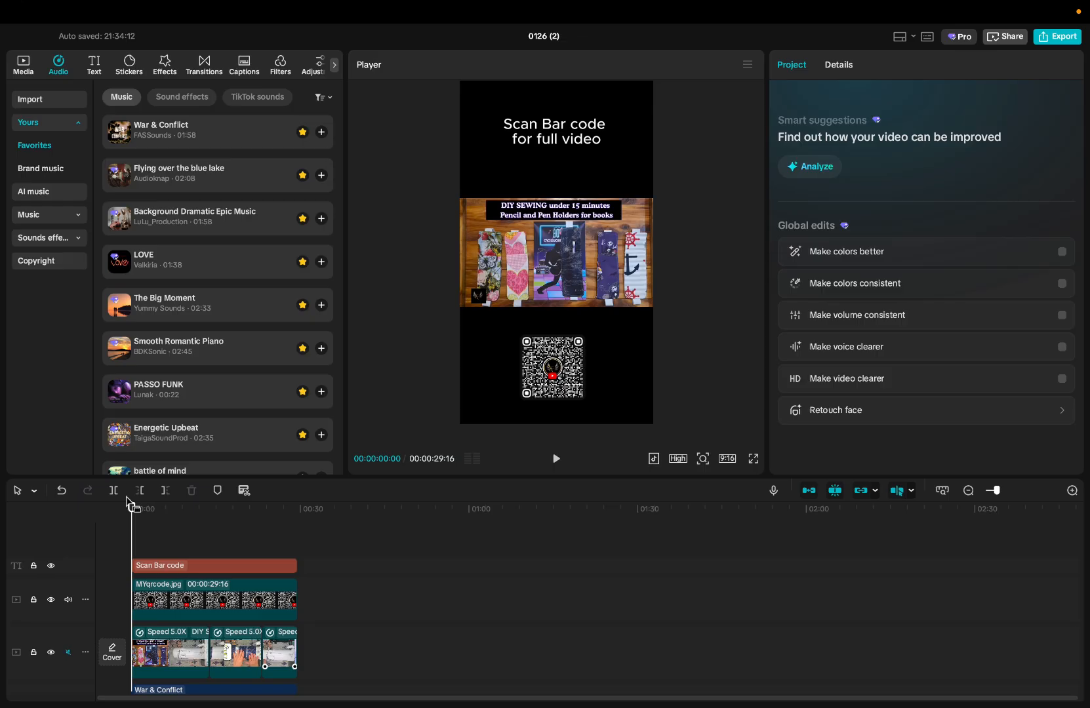
pyautogui.click(556, 457)
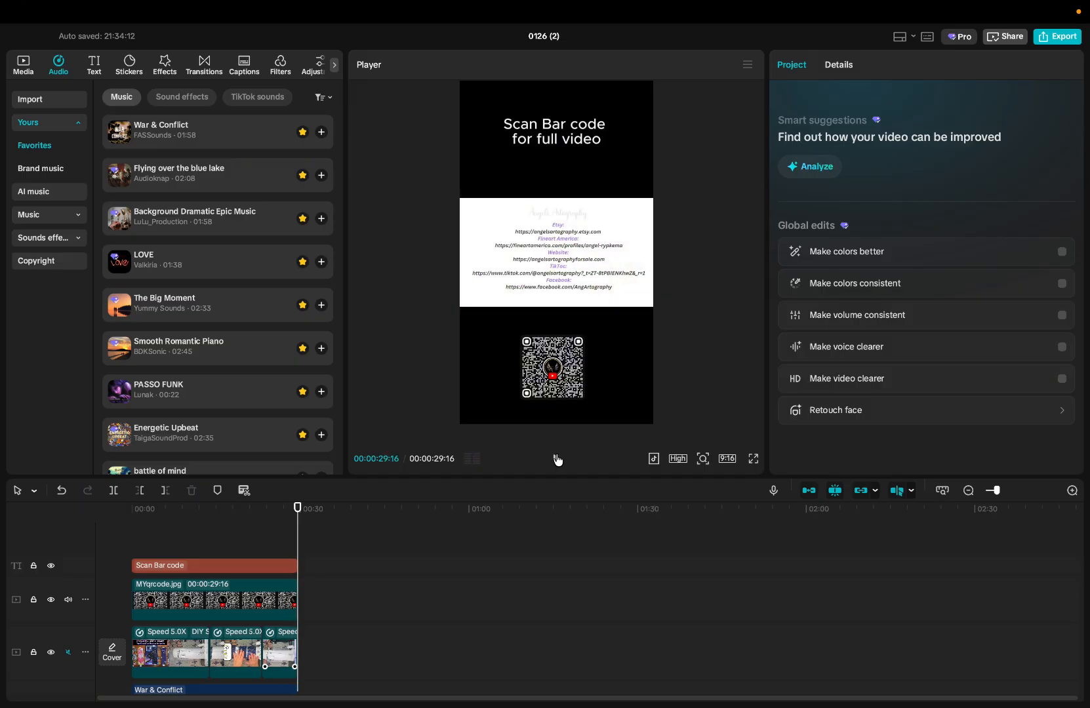
pyautogui.click(557, 459)
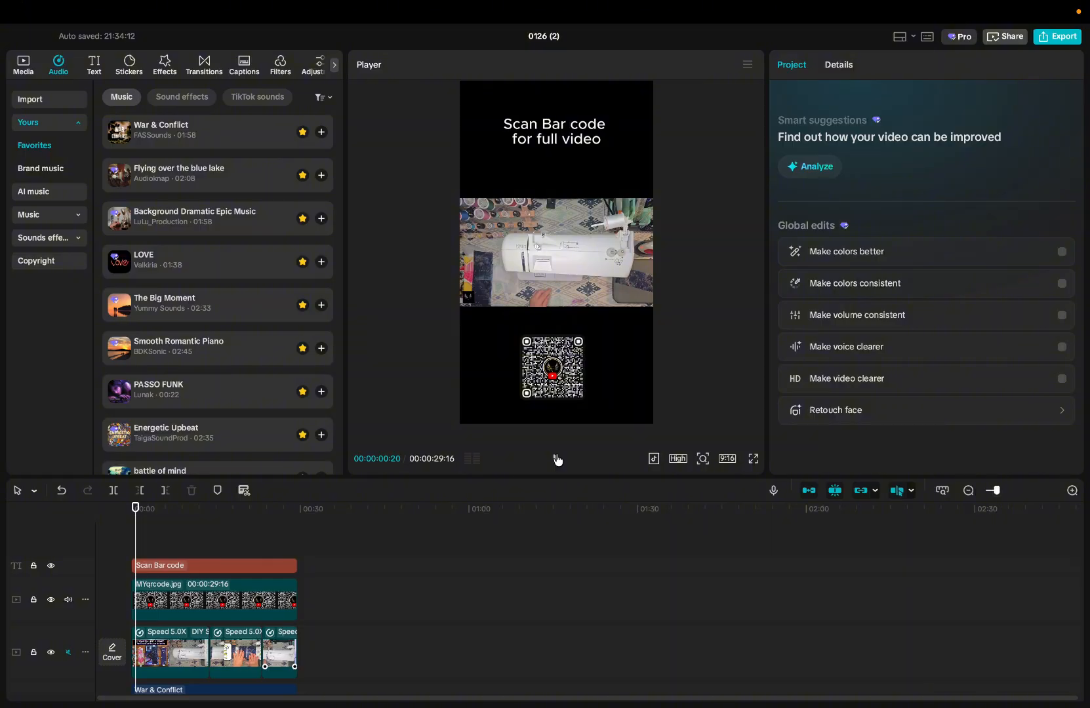
pyautogui.click(560, 266)
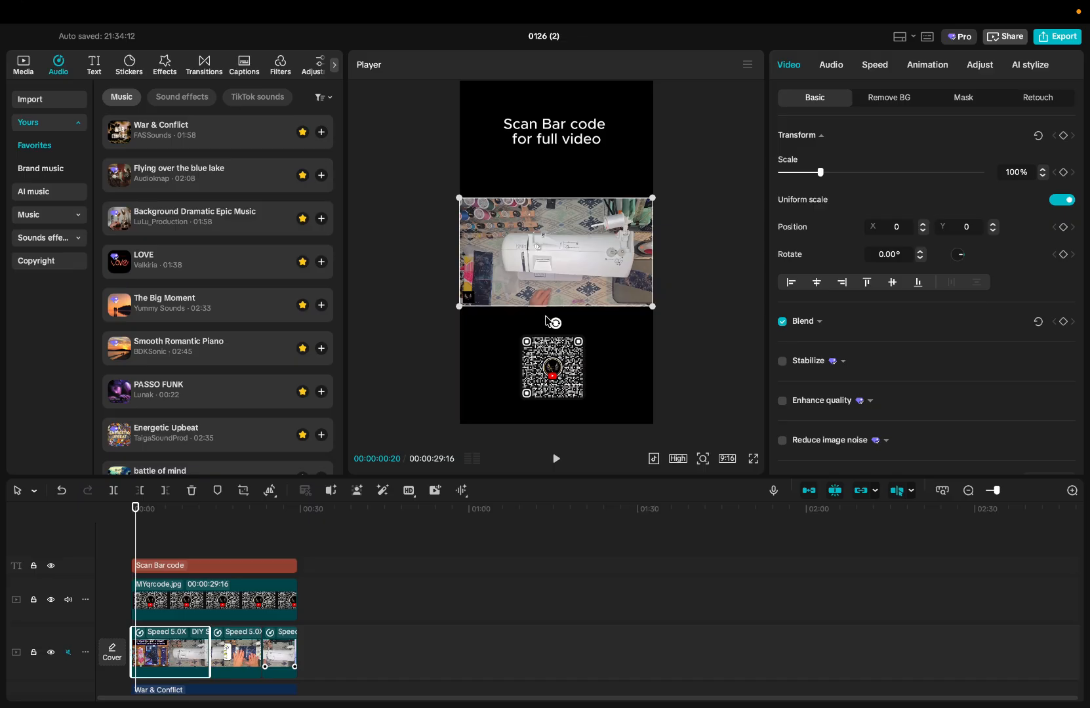
# Step: Rotate the first video clip to -90° and scale it up to 177% to fill the vertical frame
pyautogui.moveTo(556, 323); pyautogui.dragTo(627, 253)
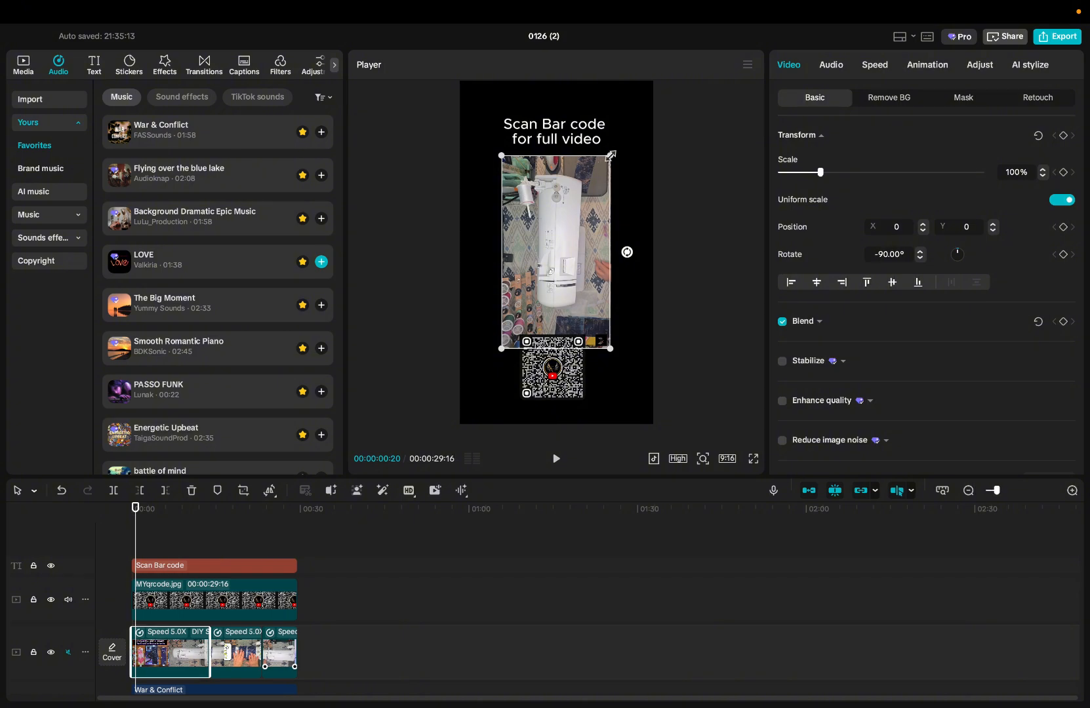
pyautogui.moveTo(610, 156); pyautogui.dragTo(754, 109)
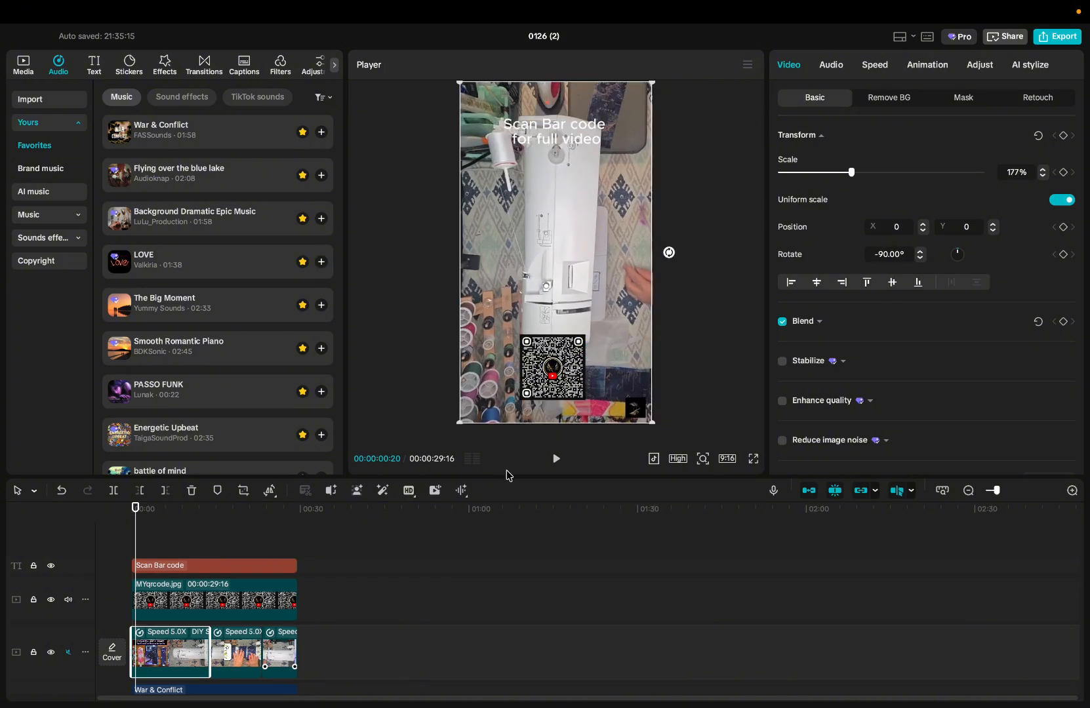
# Step: Play the short to about 12 s to check the rotated clip, and view the unrotated second clip at about 16 s
pyautogui.click(231, 654)
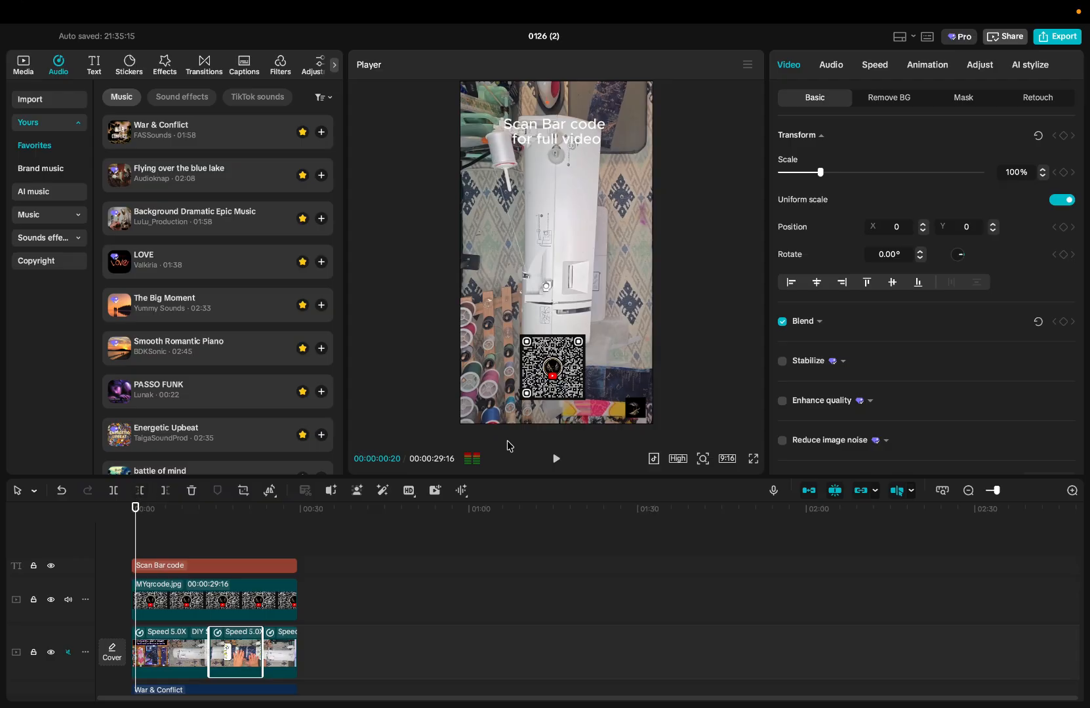
pyautogui.click(552, 459)
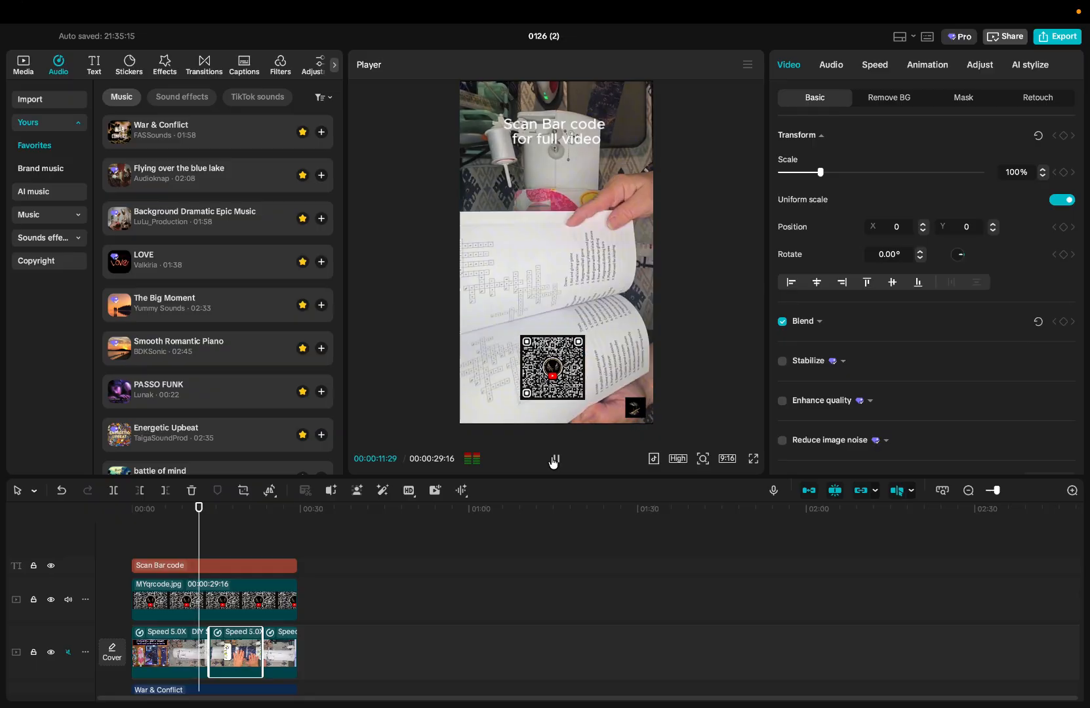
pyautogui.click(553, 461)
pyautogui.click(252, 565)
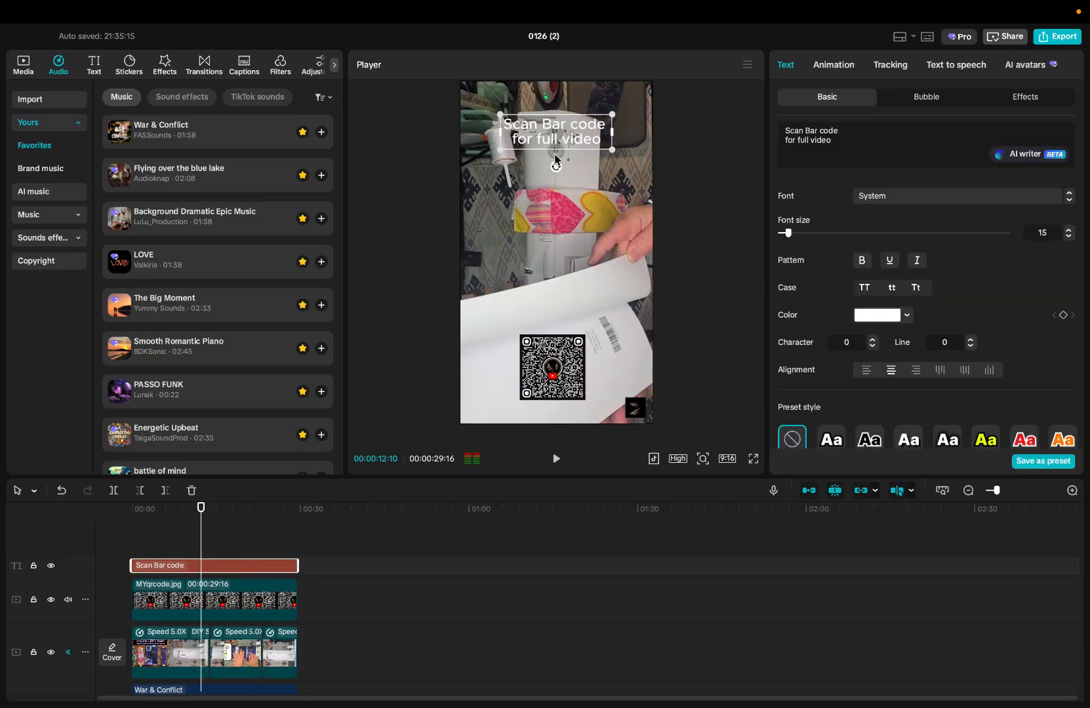
pyautogui.click(221, 528)
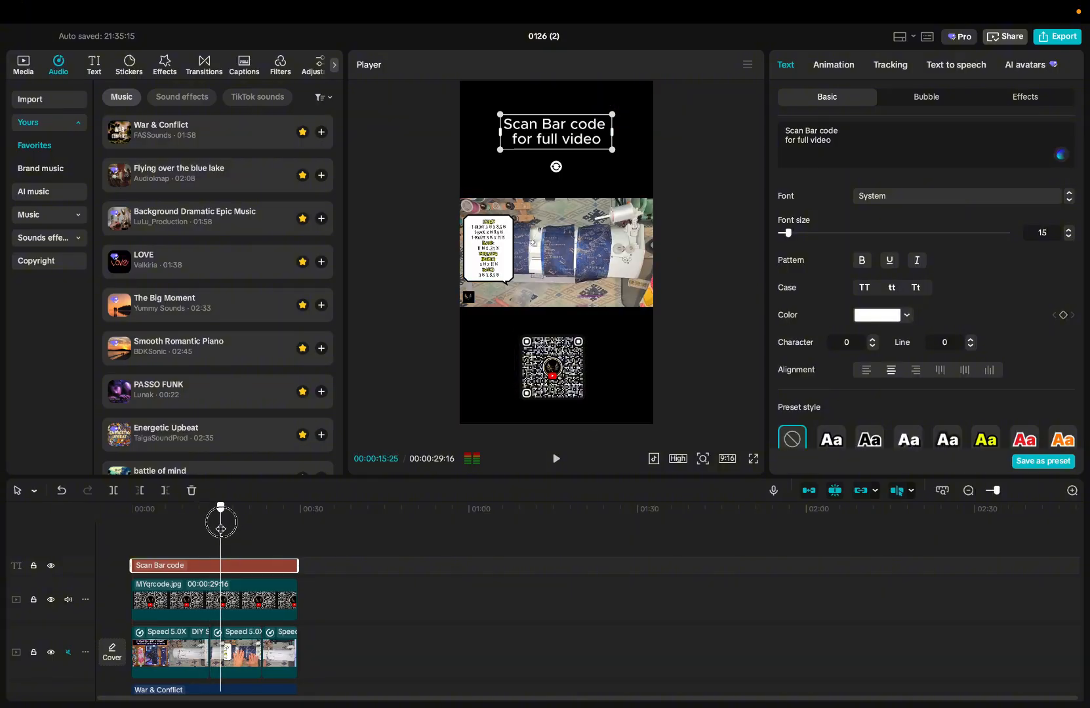
# Step: Return the playhead to the start, select the first video clip and undo its rotation and enlargement
pyautogui.moveTo(221, 528); pyautogui.dragTo(115, 507)
pyautogui.click(488, 235)
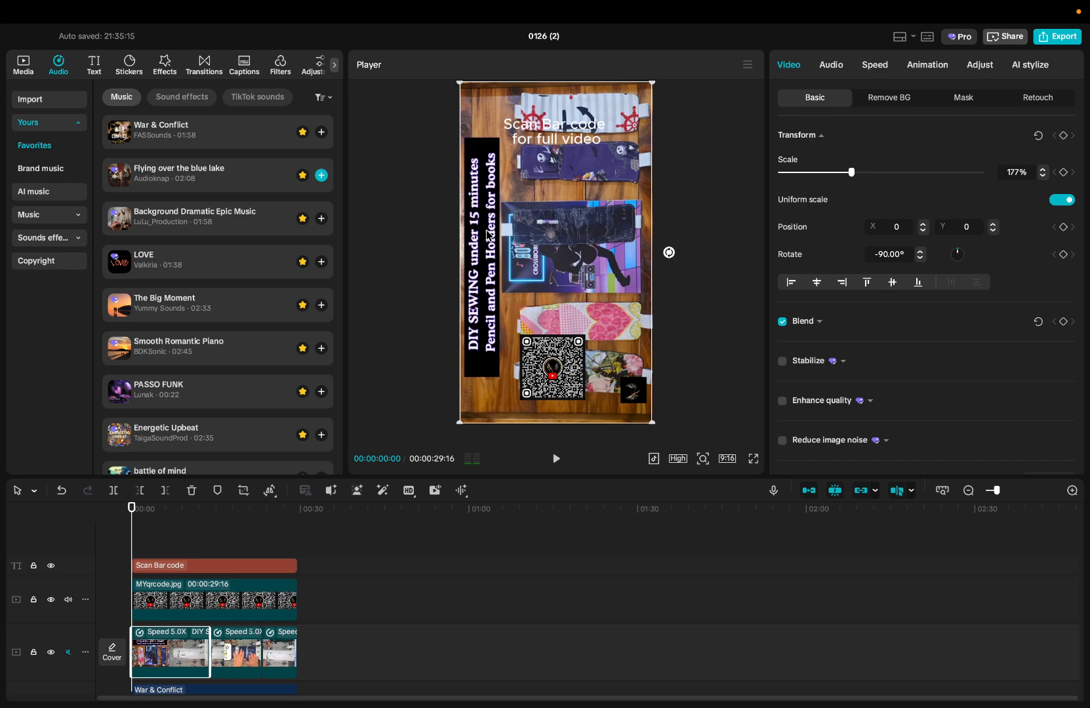
pyautogui.press('super+z')
pyautogui.press('super+z')
pyautogui.press('super+z')
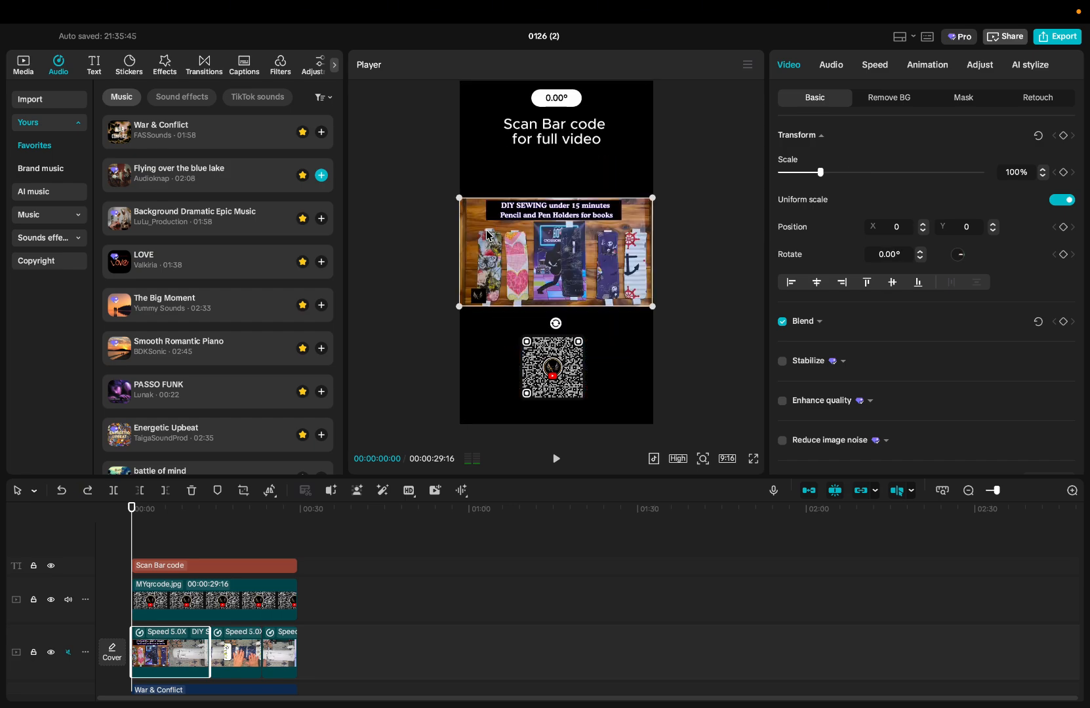
# Step: Deselect the clip, play the first two seconds of the short and pause
pyautogui.click(533, 157)
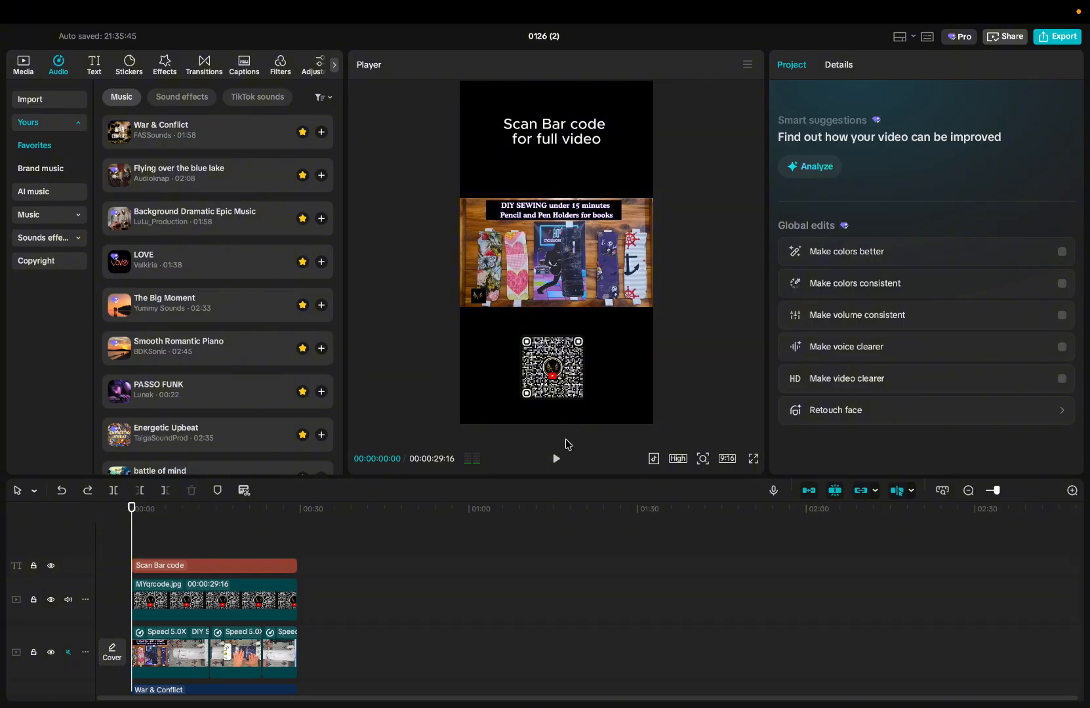
pyautogui.click(556, 459)
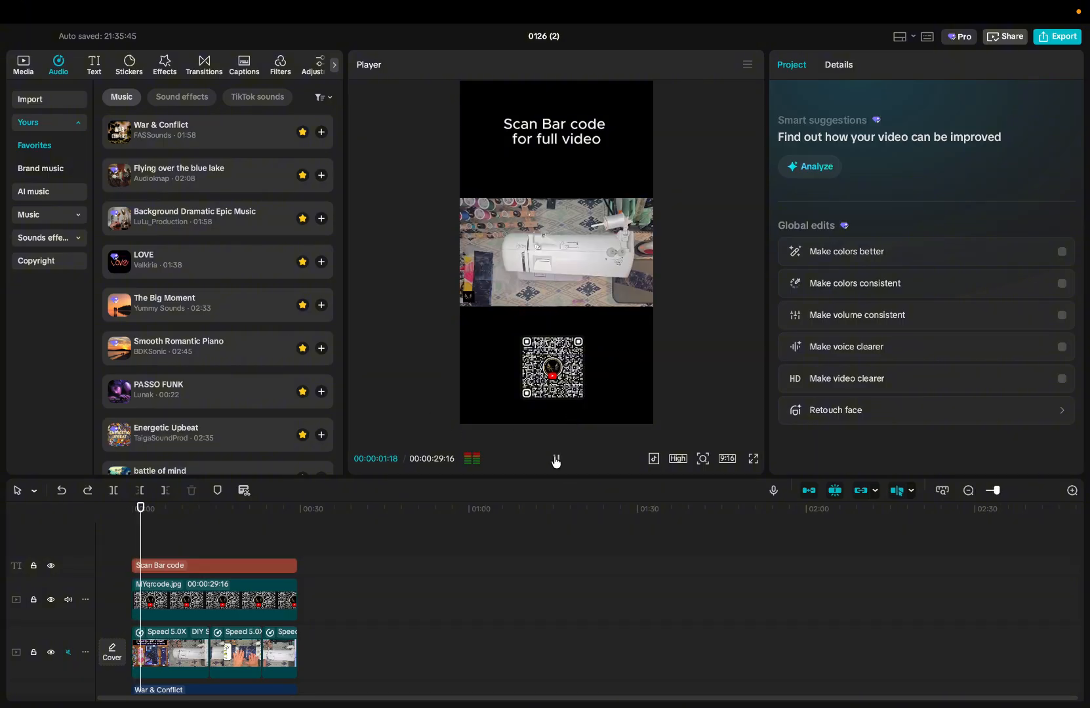
pyautogui.click(555, 459)
pyautogui.moveTo(554, 6)
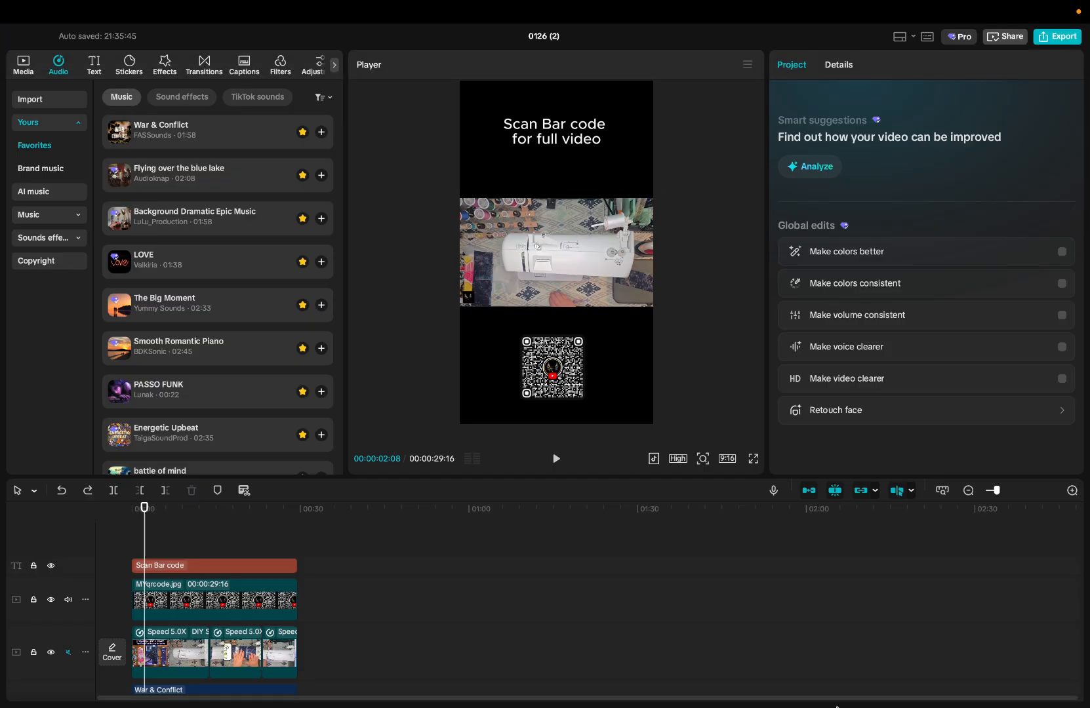
pyautogui.moveTo(992, 8)
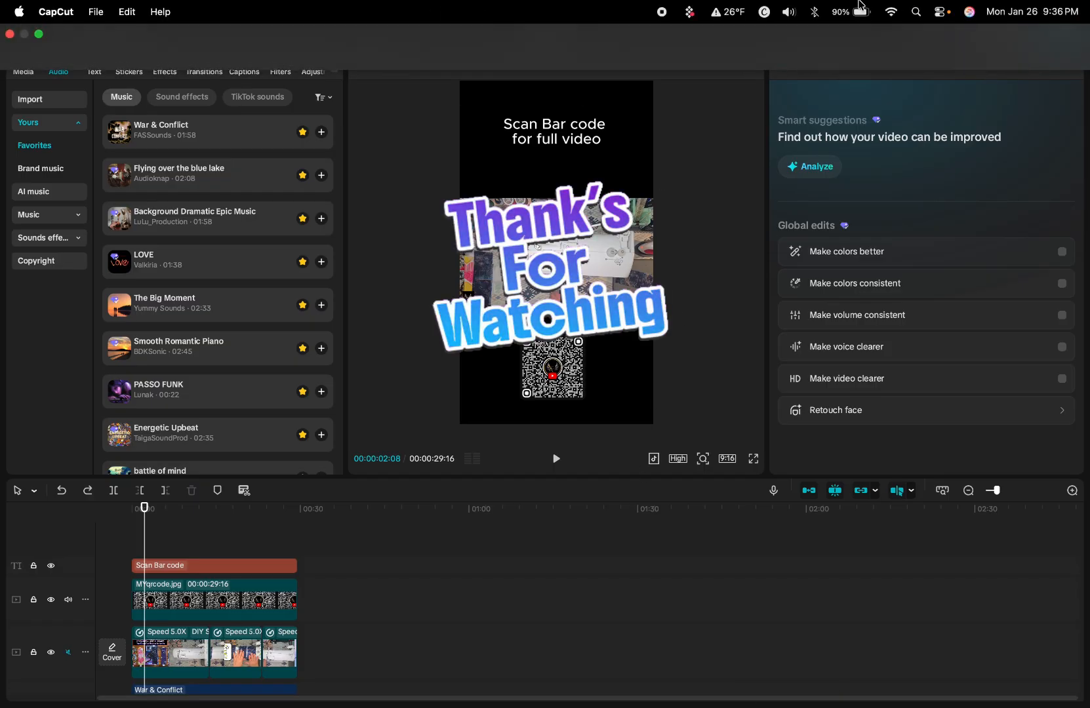